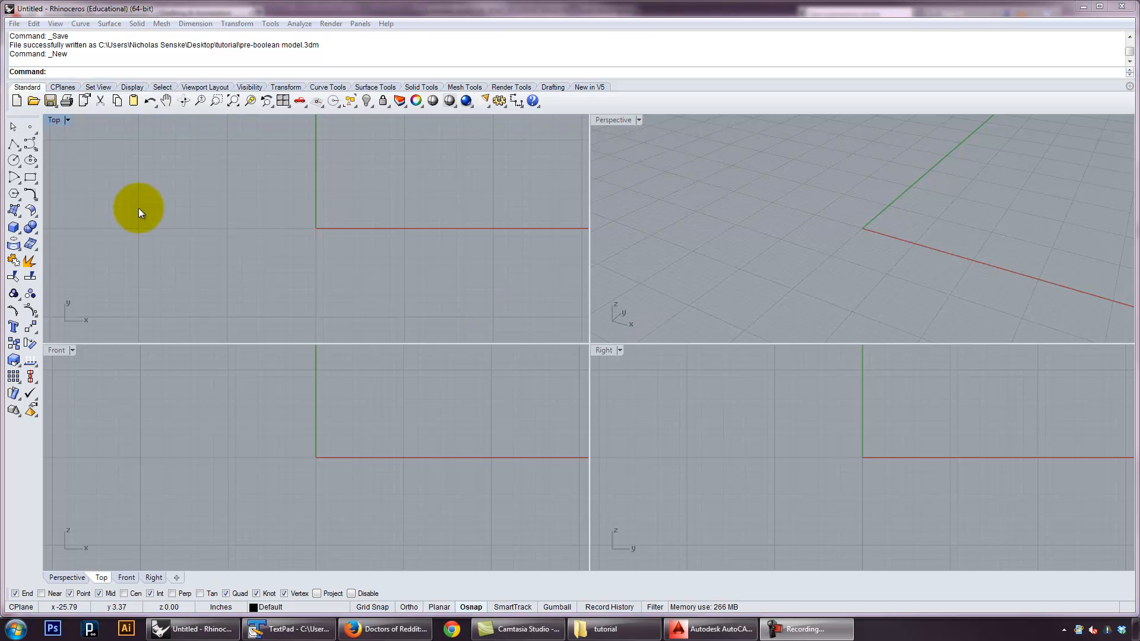
Maximize the Top viewport and draw an open five-segment polyline around the origin, checking that it selects as one curve
double_click(52, 120)
right_drag(615, 353, 600, 333)
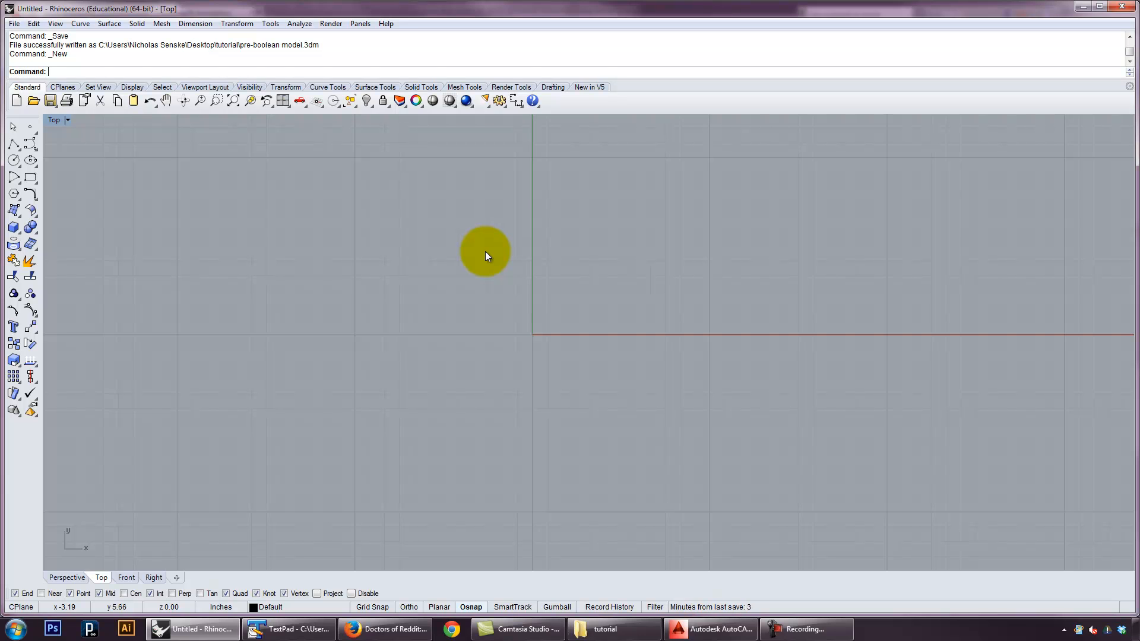
click(14, 146)
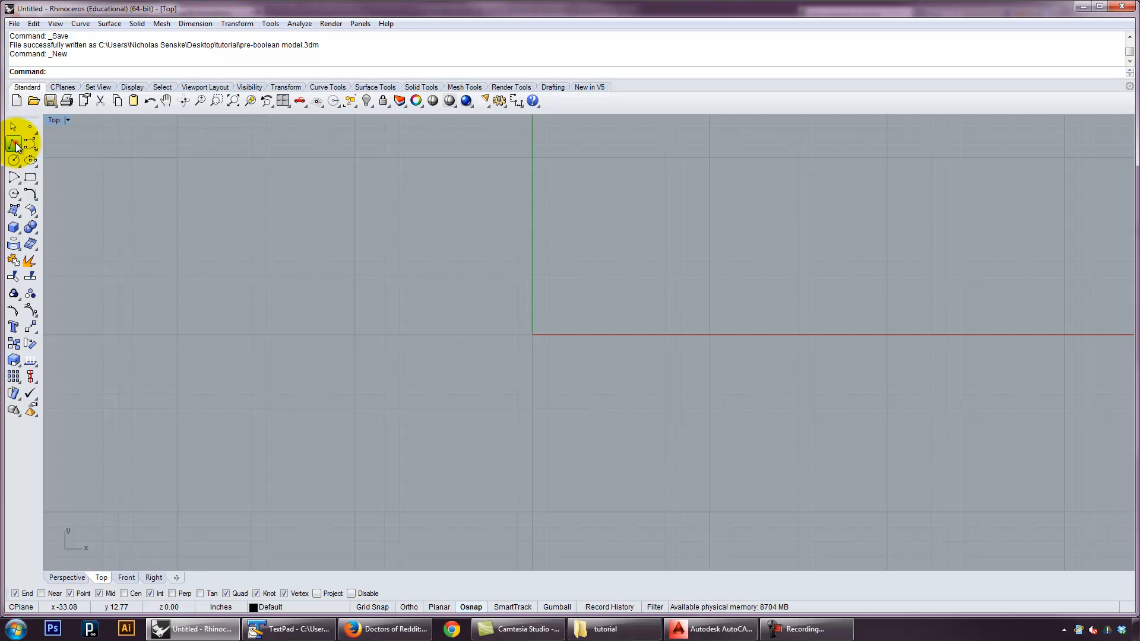
click(349, 327)
click(548, 185)
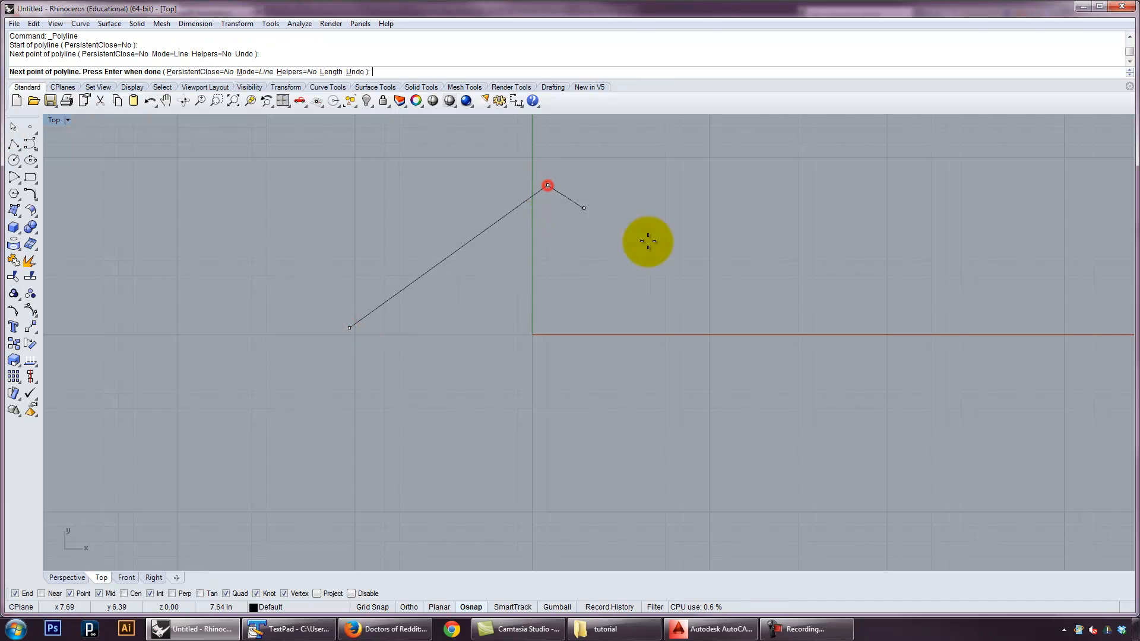
click(591, 251)
click(657, 373)
click(499, 401)
click(449, 480)
key(Return)
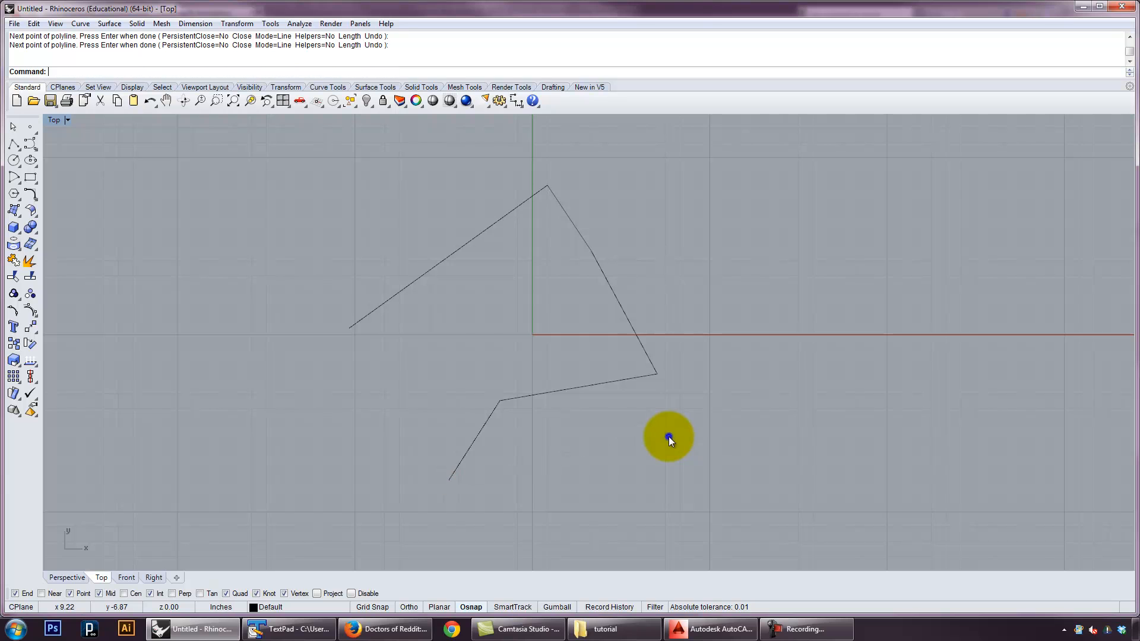
click(576, 389)
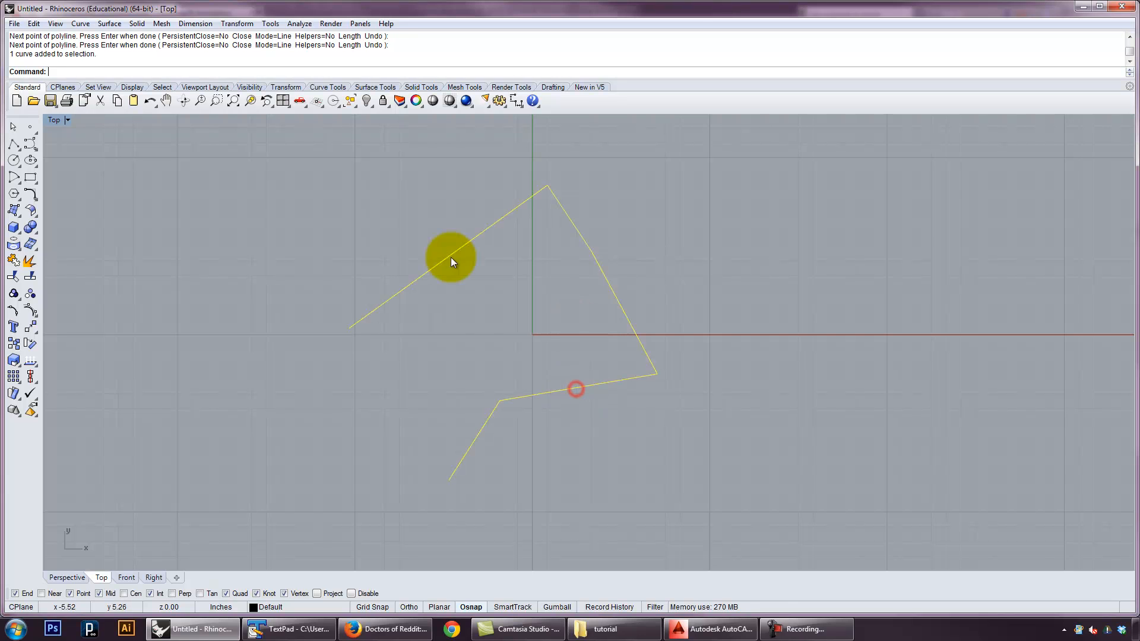
click(694, 268)
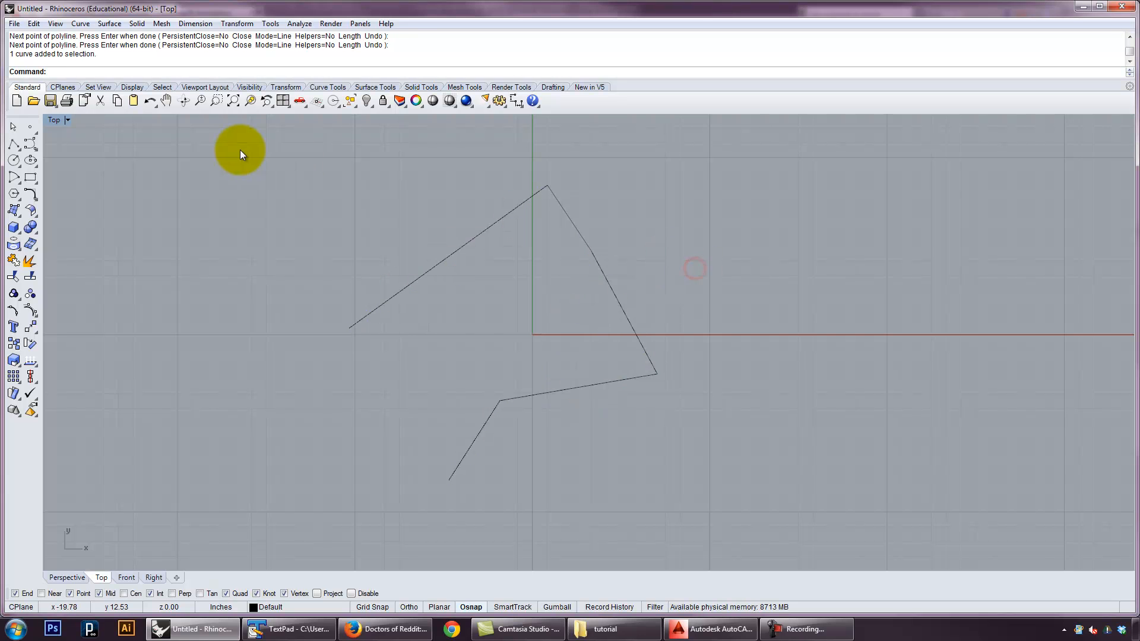
Draw a second open polyline of five segments crossing the first one and extending to its right
key(Return)
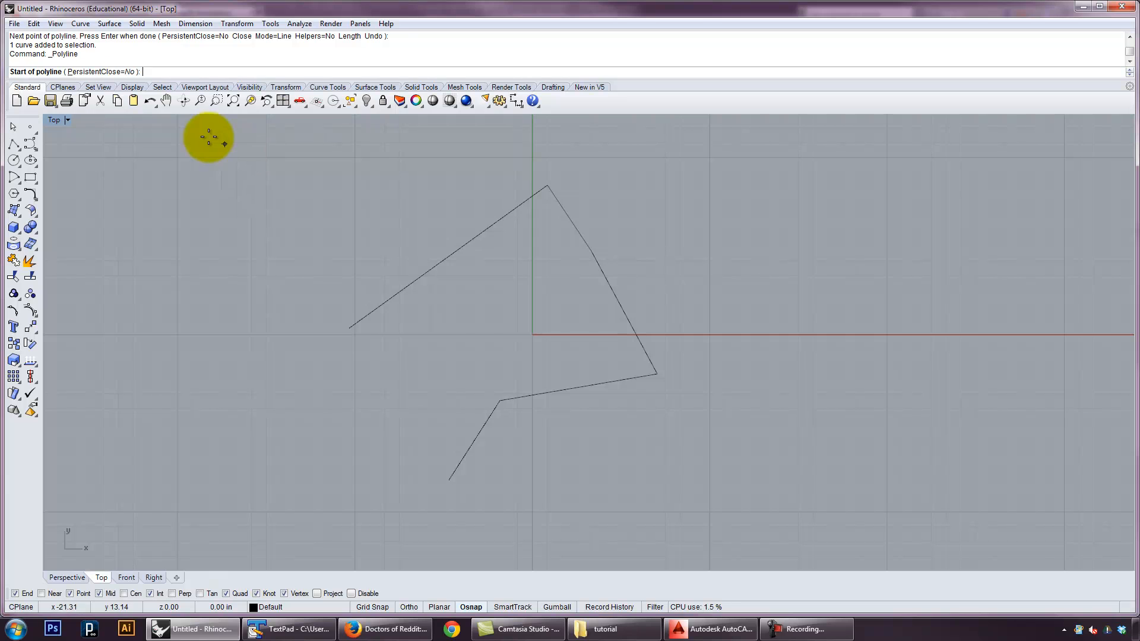
click(330, 261)
click(522, 292)
click(711, 231)
click(819, 305)
click(749, 428)
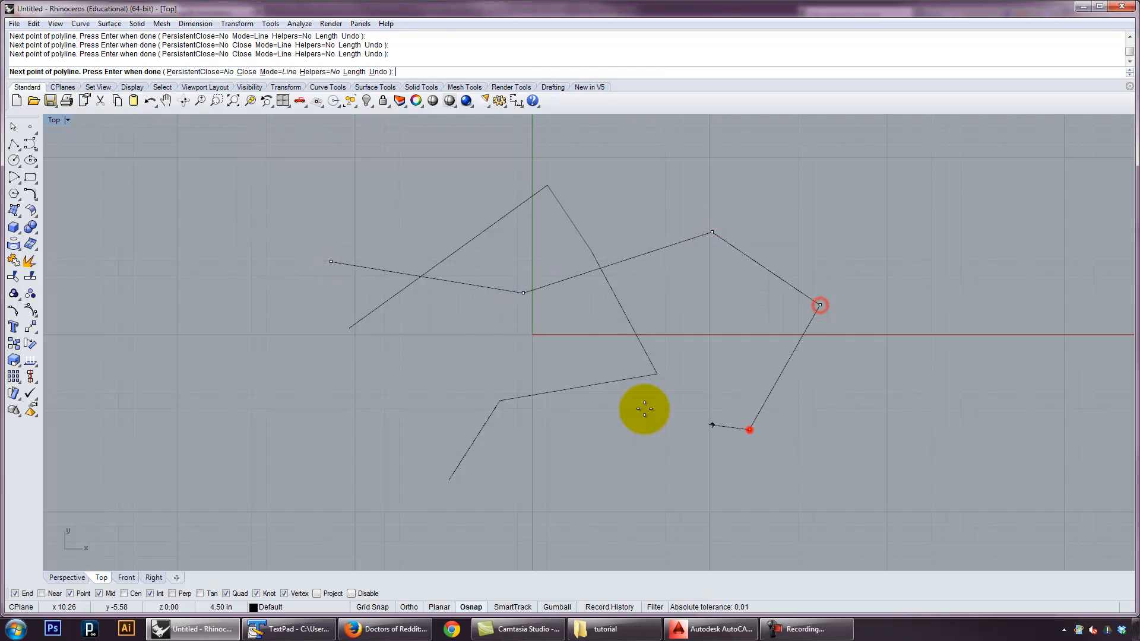
click(542, 377)
key(Return)
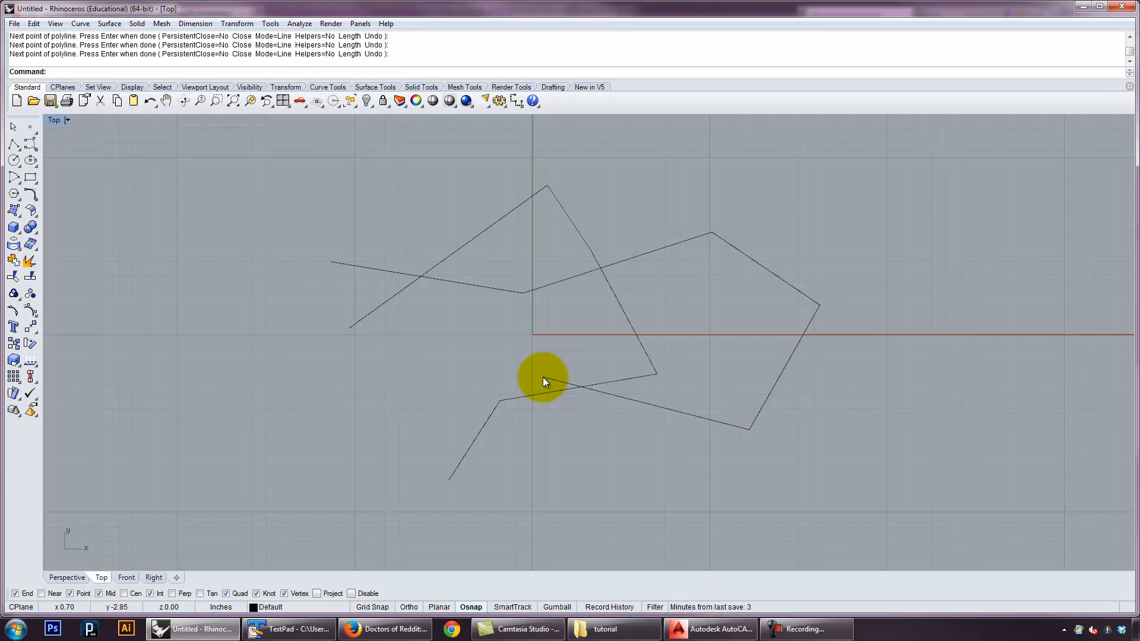
Draw a third, four-segment zigzag polyline to the left of the other two
key(Return)
click(413, 358)
click(356, 414)
click(288, 350)
click(217, 398)
click(213, 248)
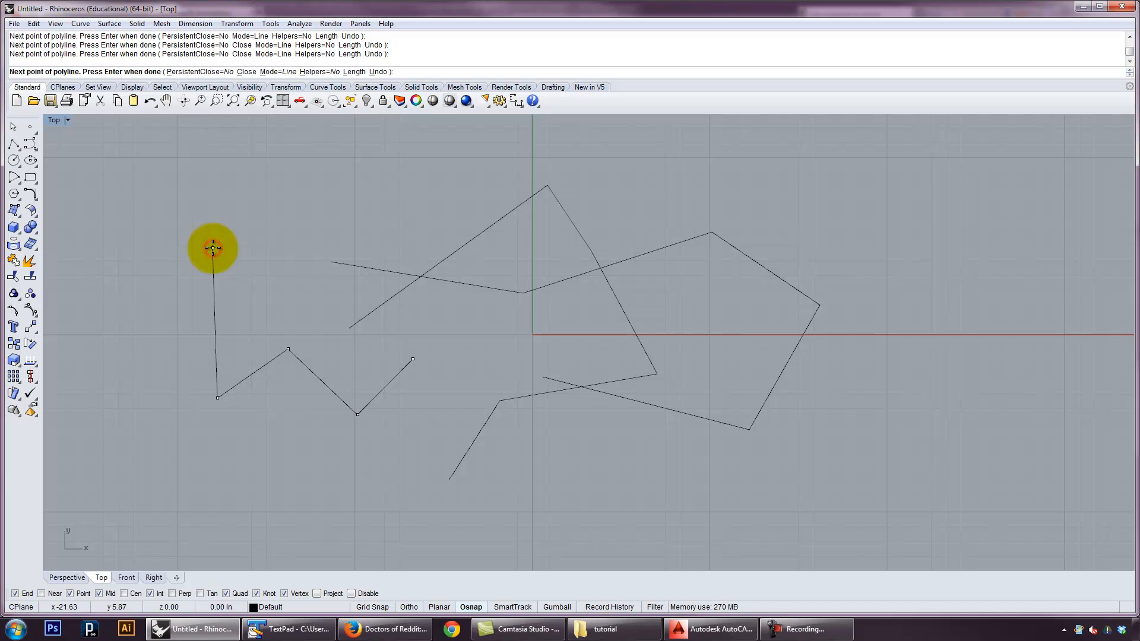
key(Return)
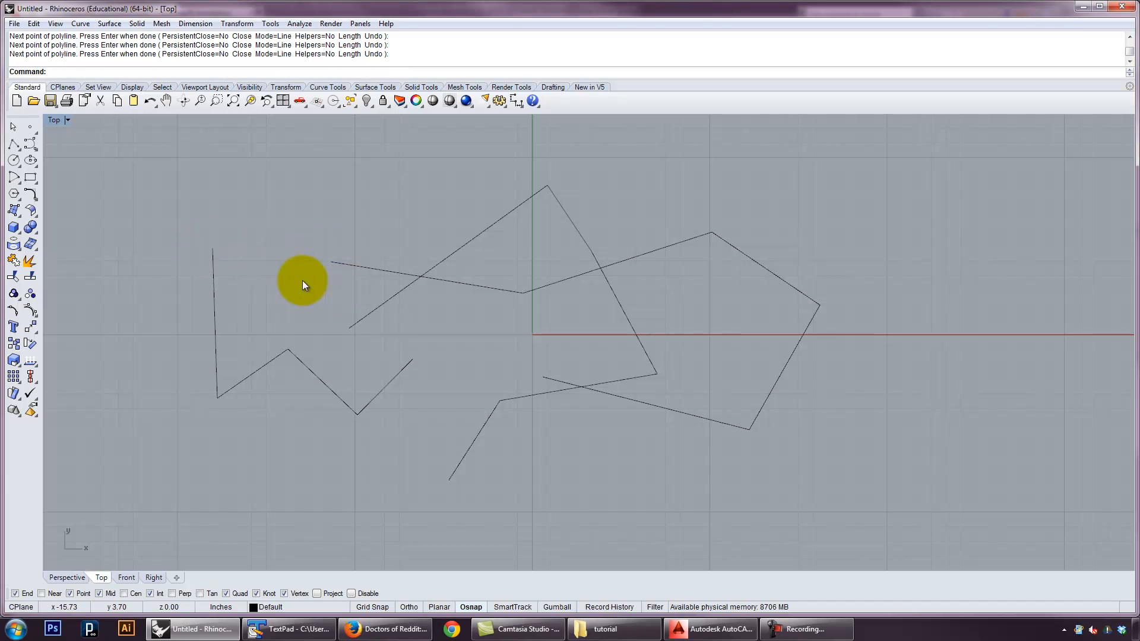
Delete the zigzag polyline and the second polyline, leaving only the first one
drag(430, 438, 330, 364)
key(Delete)
drag(585, 466, 512, 429)
drag(672, 458, 668, 401)
key(Delete)
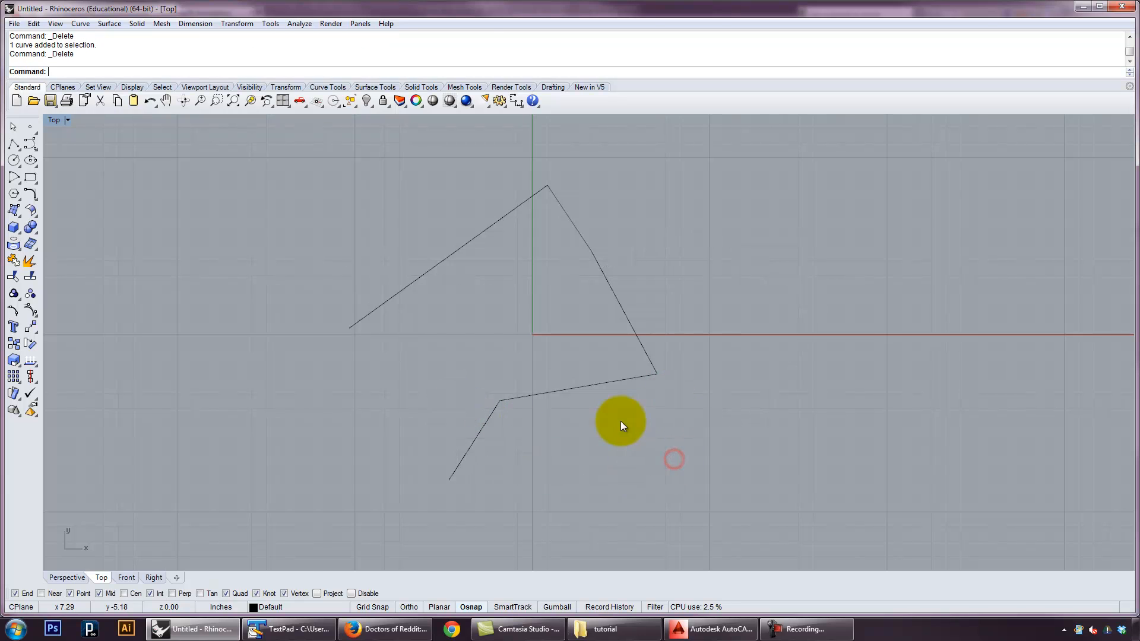
Switch object snaps off and back on, and look through the available object snap options, including Persistent Osnap Dialog
click(321, 593)
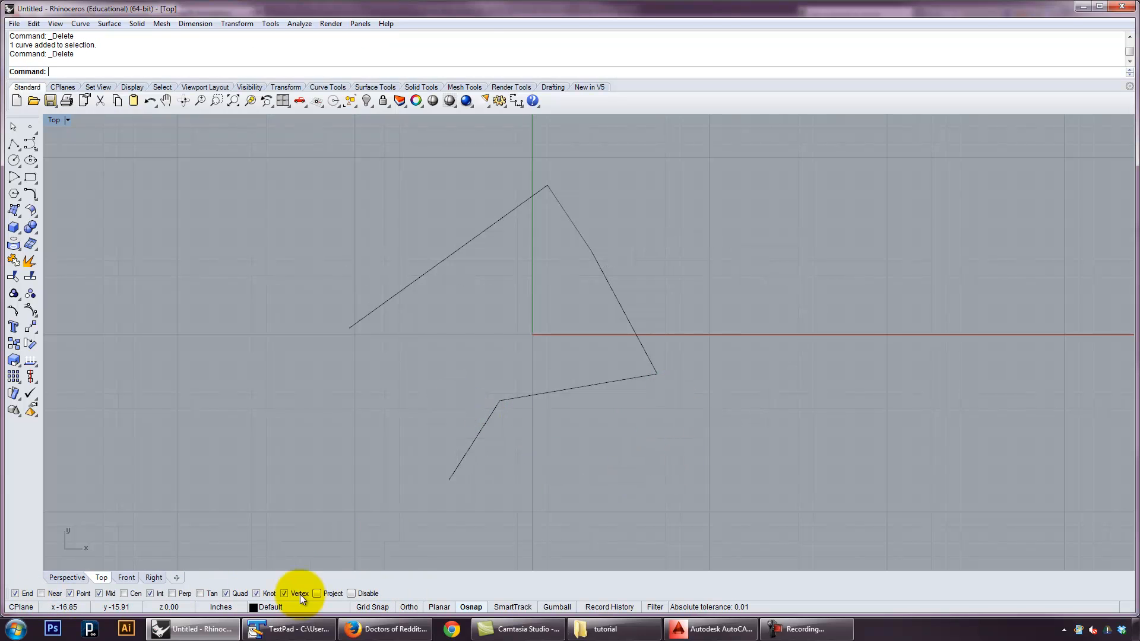
click(470, 607)
click(472, 608)
click(472, 608)
click(472, 608)
click(272, 24)
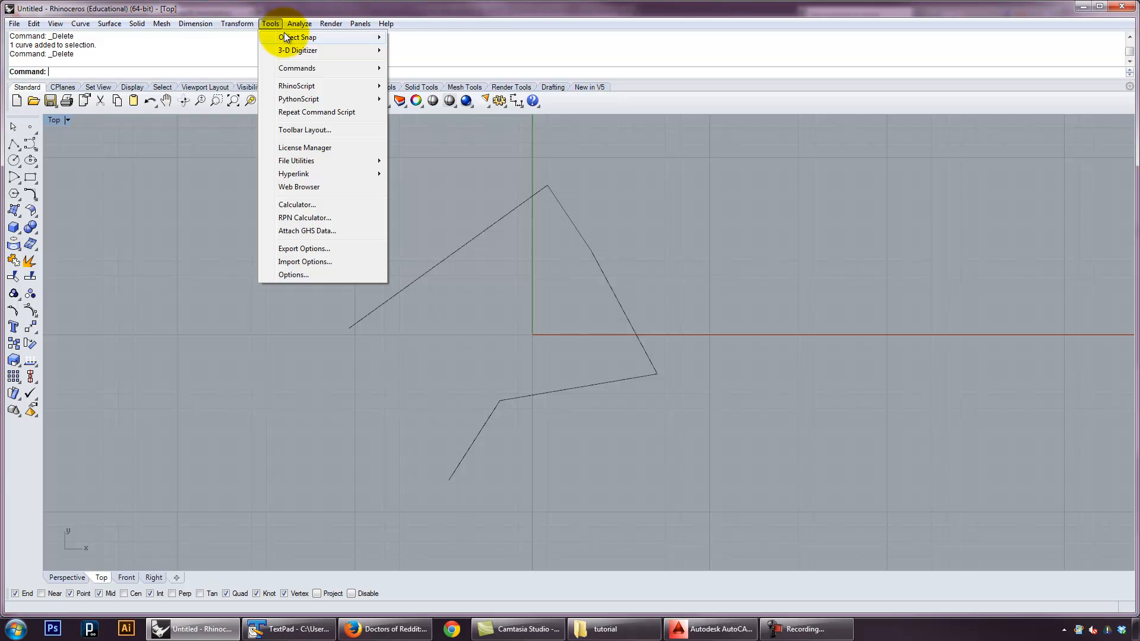
mouse_move(294, 37)
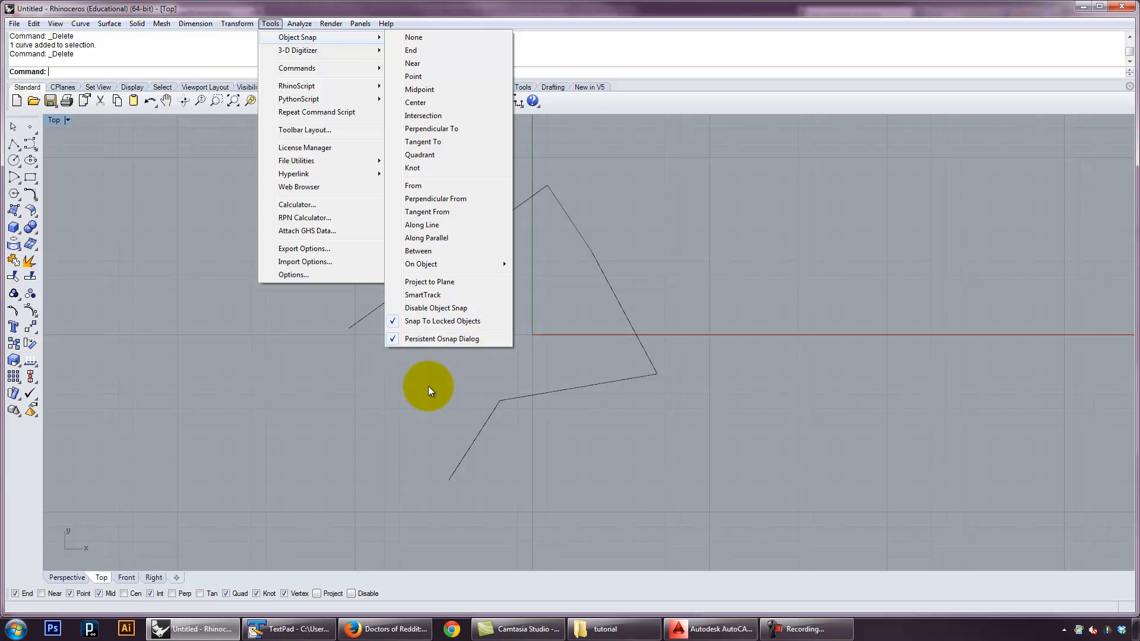
click(450, 393)
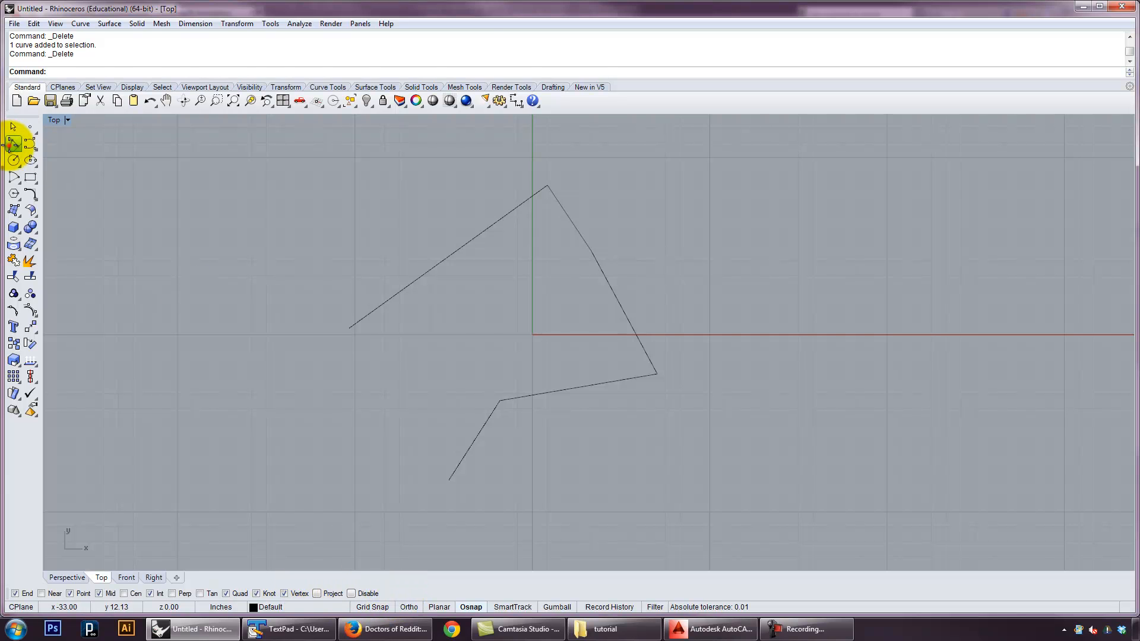
Draw a single-segment polyline between the two open ends of the existing polyline, snapping to its endpoints
click(13, 144)
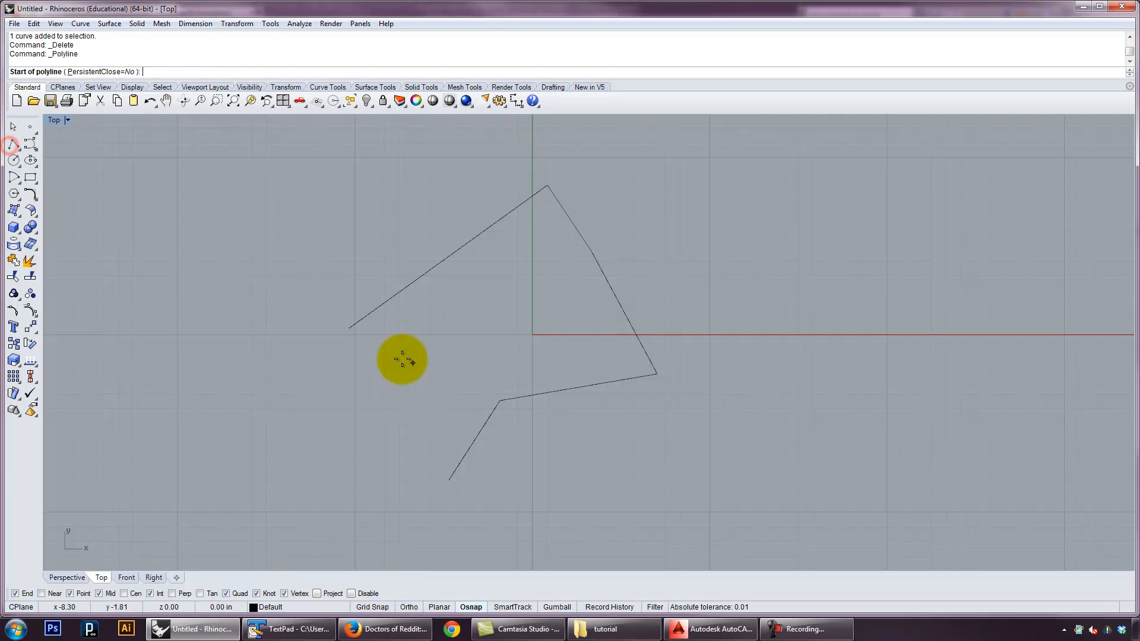
click(348, 327)
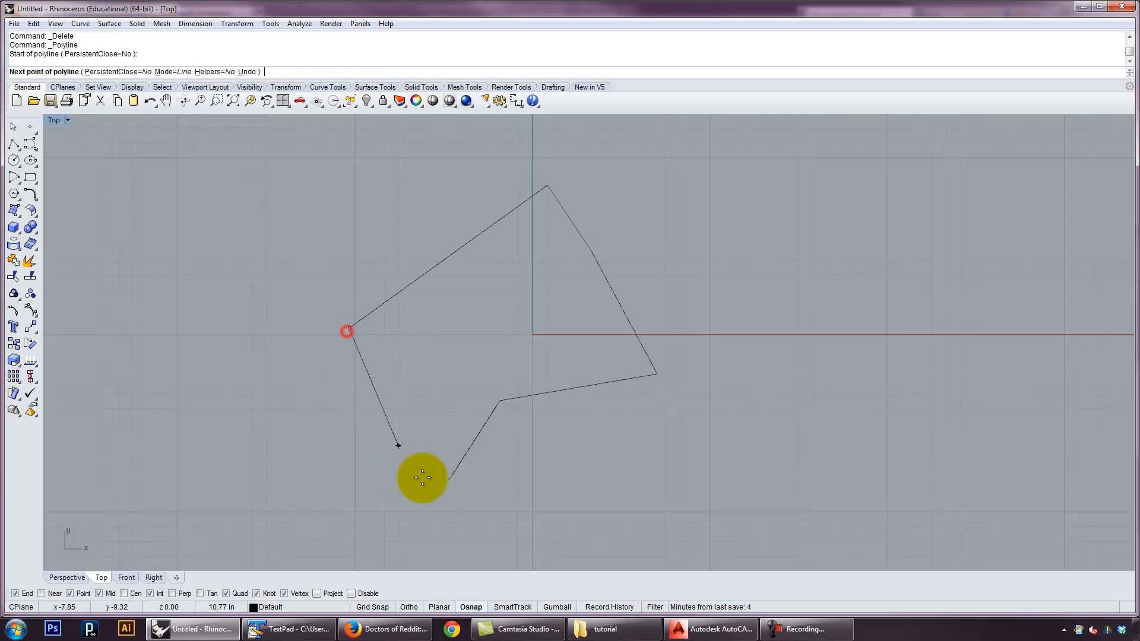
click(448, 479)
right_click(287, 449)
Join the original polyline and the closing segment with the Join command
drag(621, 486, 325, 395)
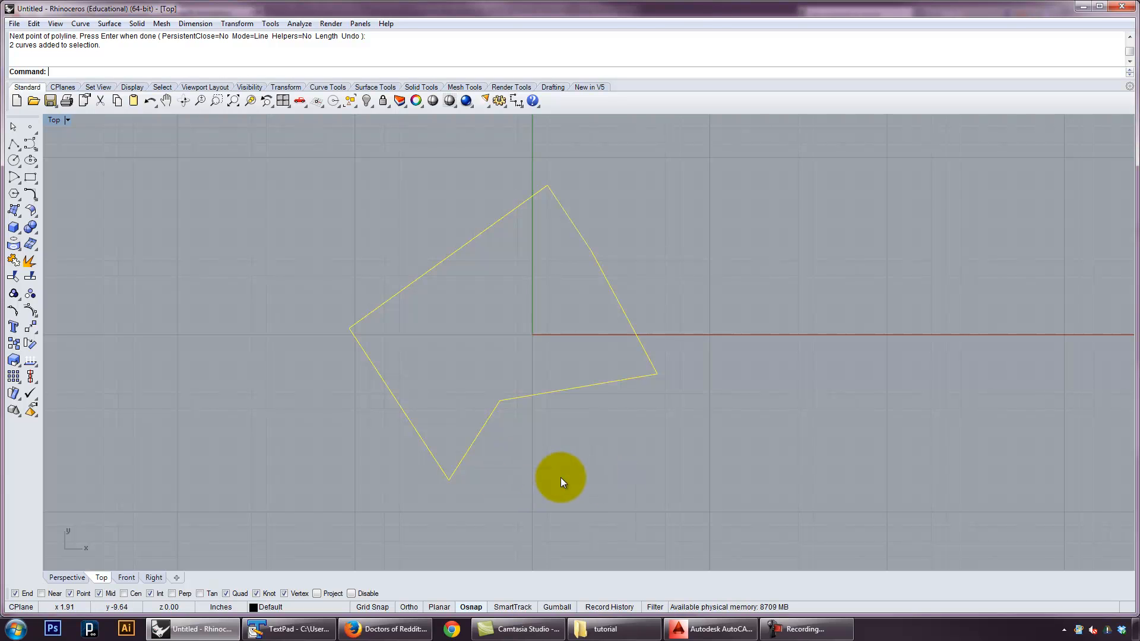
text(Join)
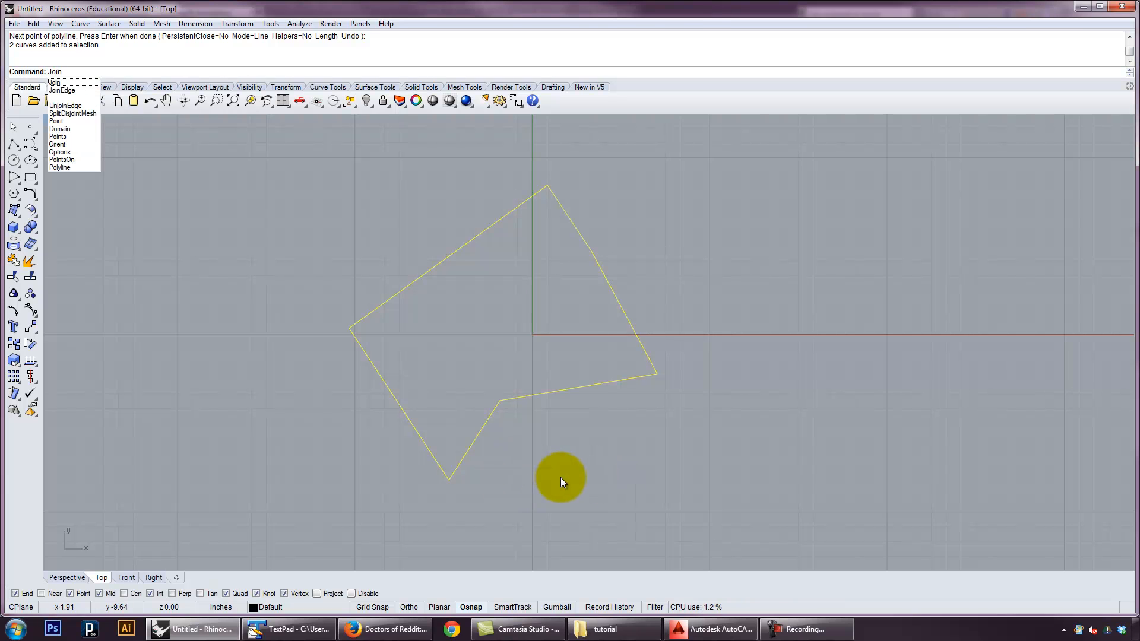
key(Return)
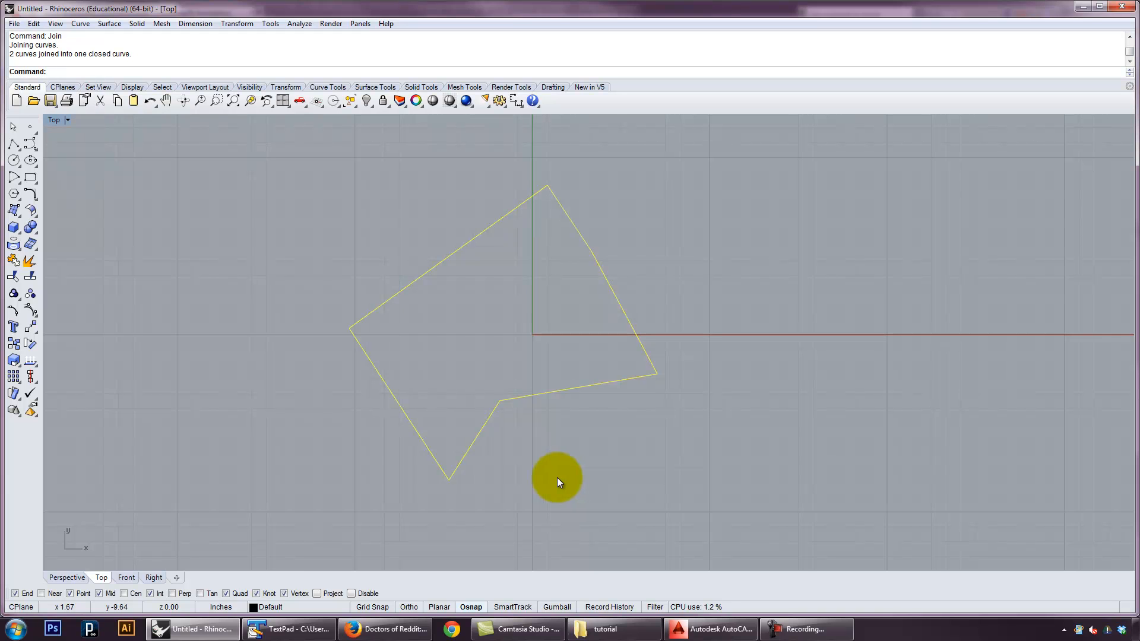
click(368, 244)
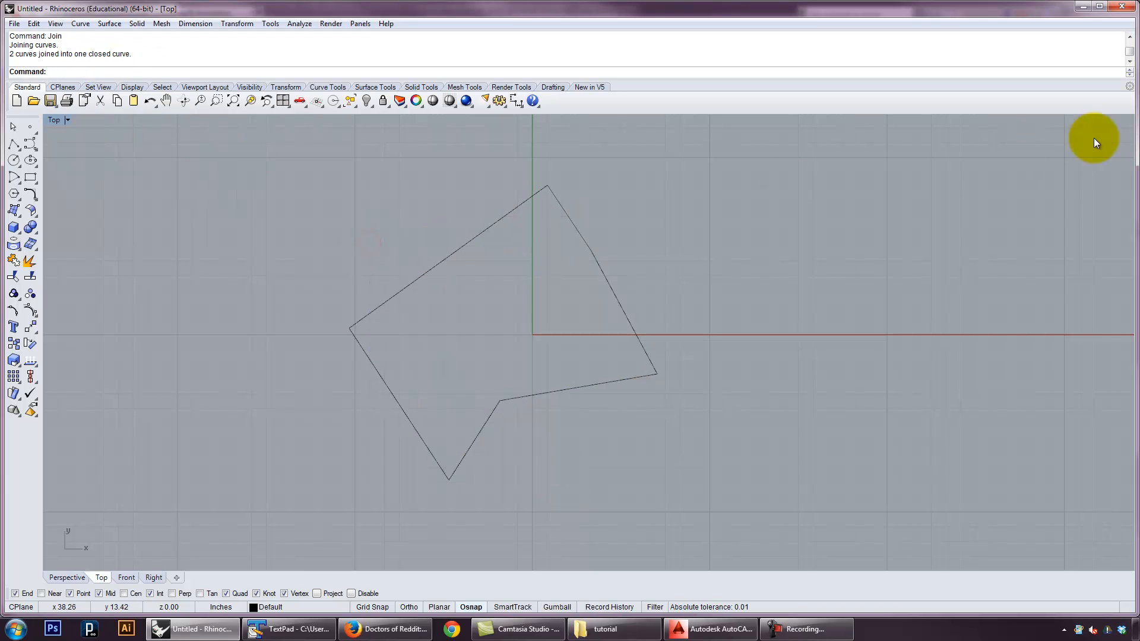
Place the Properties panel over the viewport, close it and open it again
drag(1138, 113, 858, 128)
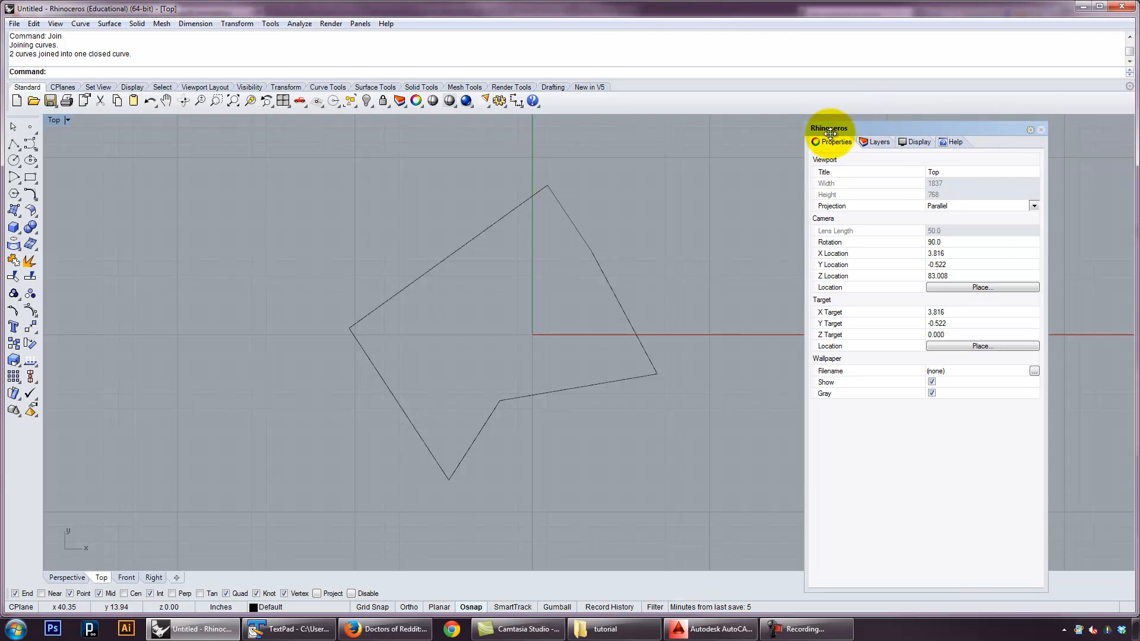
click(1041, 129)
key(F3)
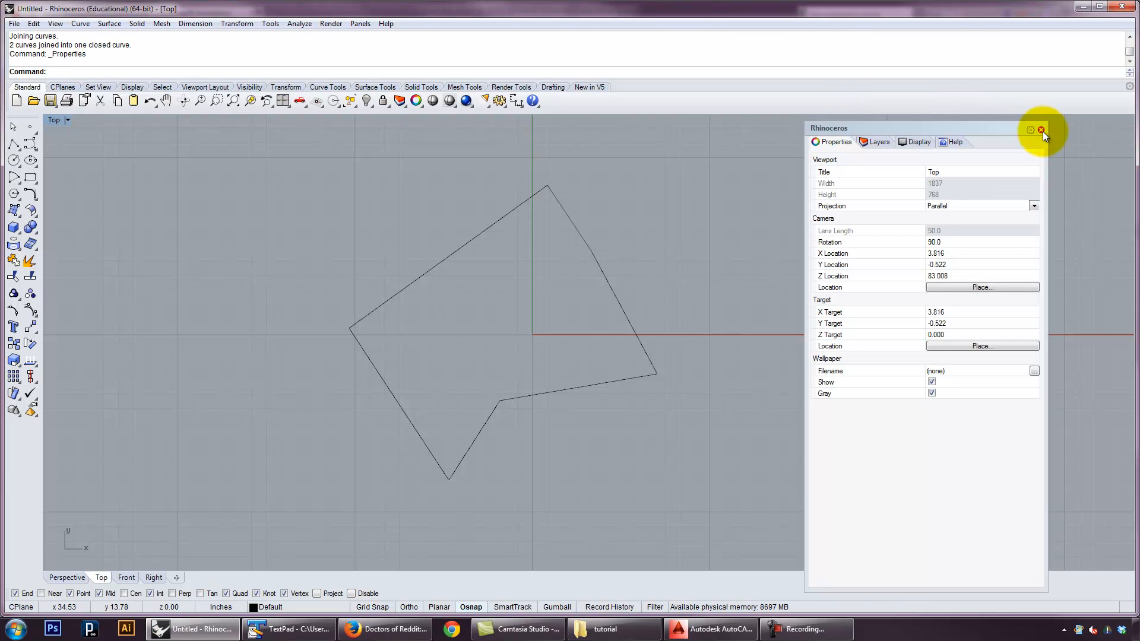
Examine the joined curve's type and its detailed object description, highlighting the geometry line, and close the description
click(592, 249)
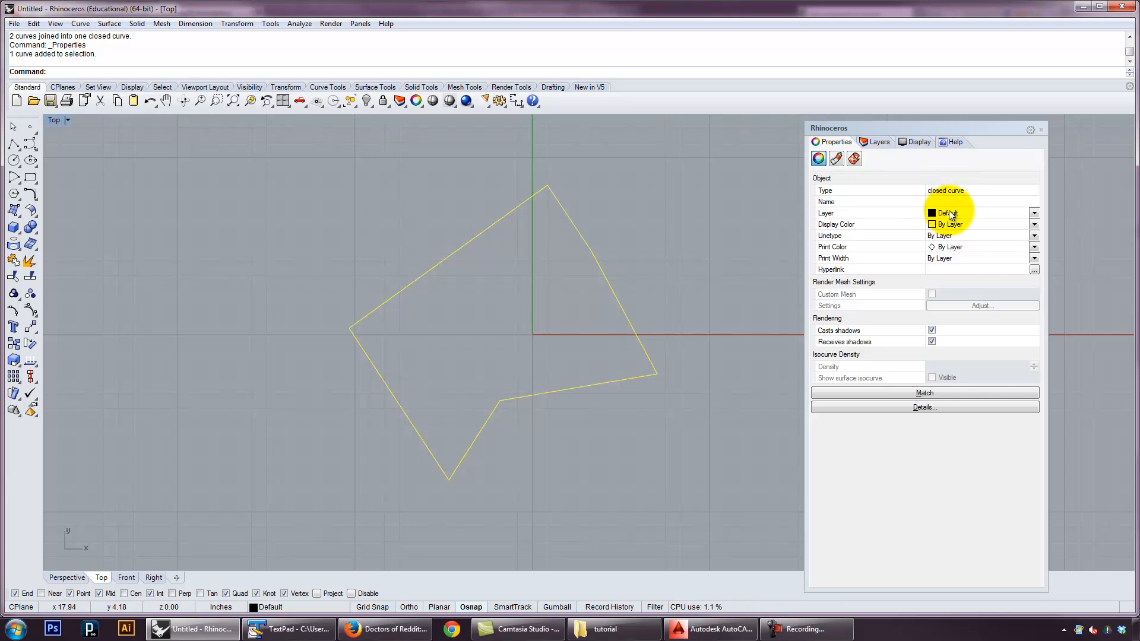
click(909, 409)
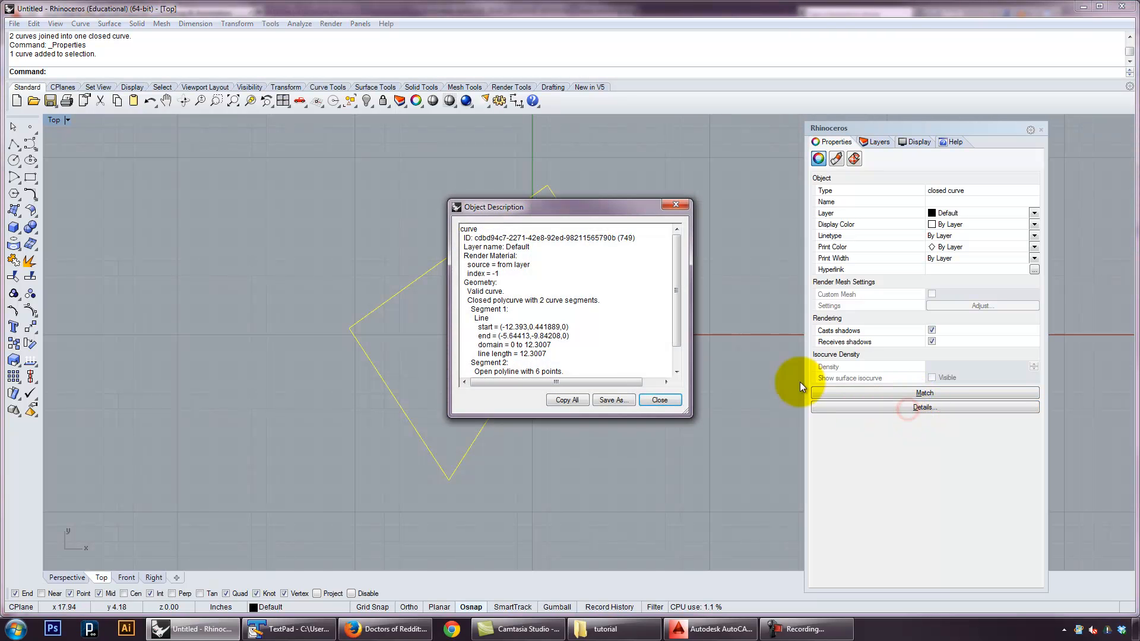
drag(473, 301, 524, 300)
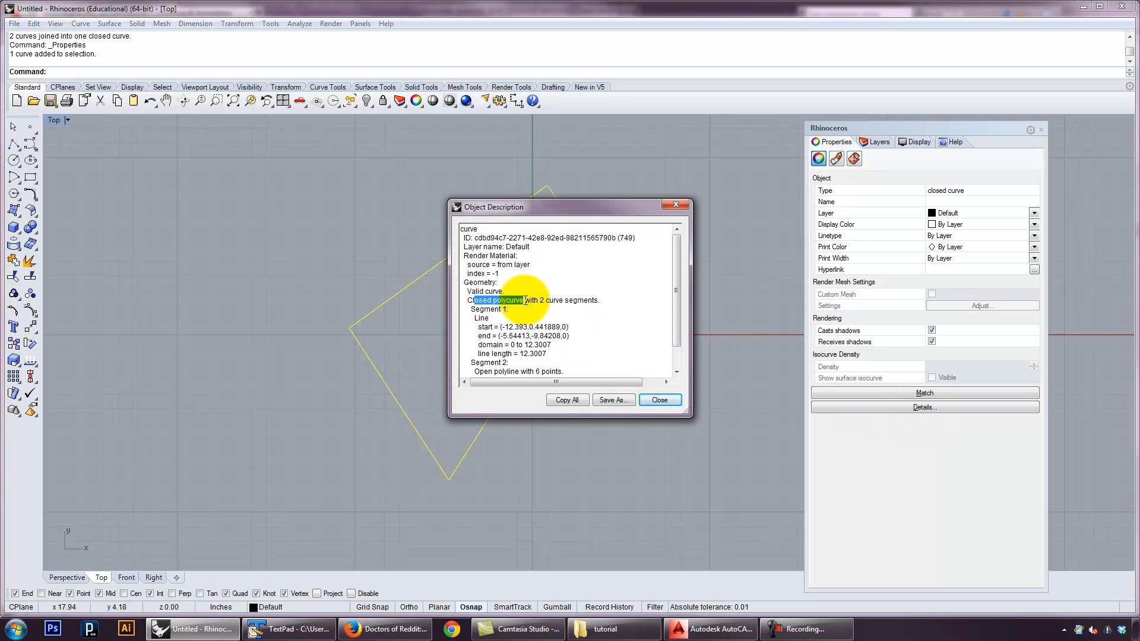
click(549, 300)
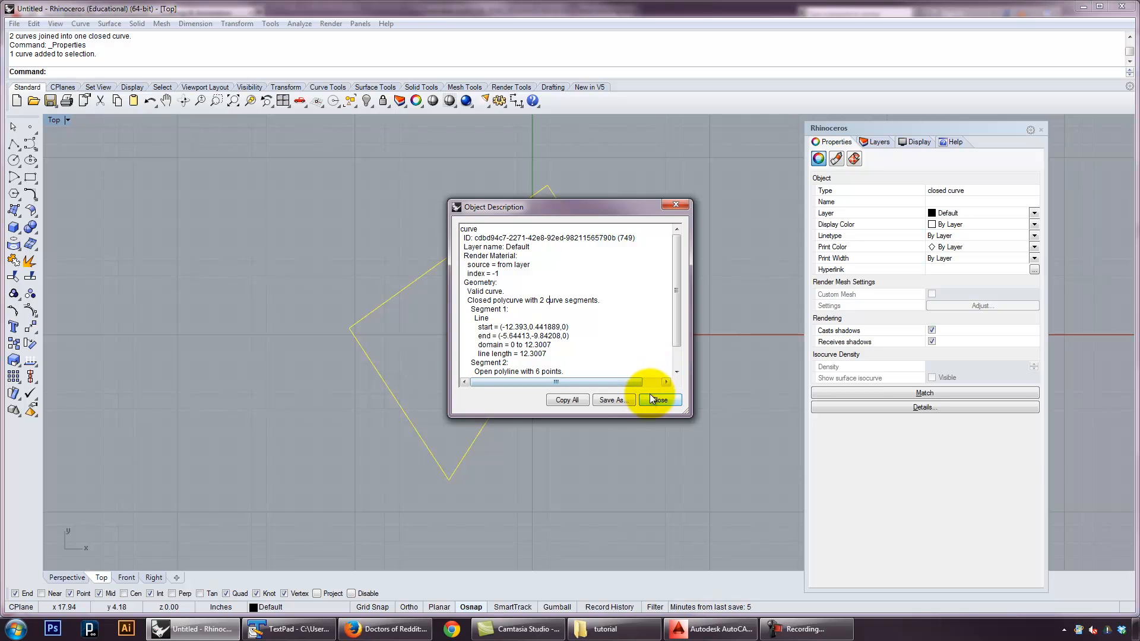
drag(464, 300, 494, 300)
click(494, 300)
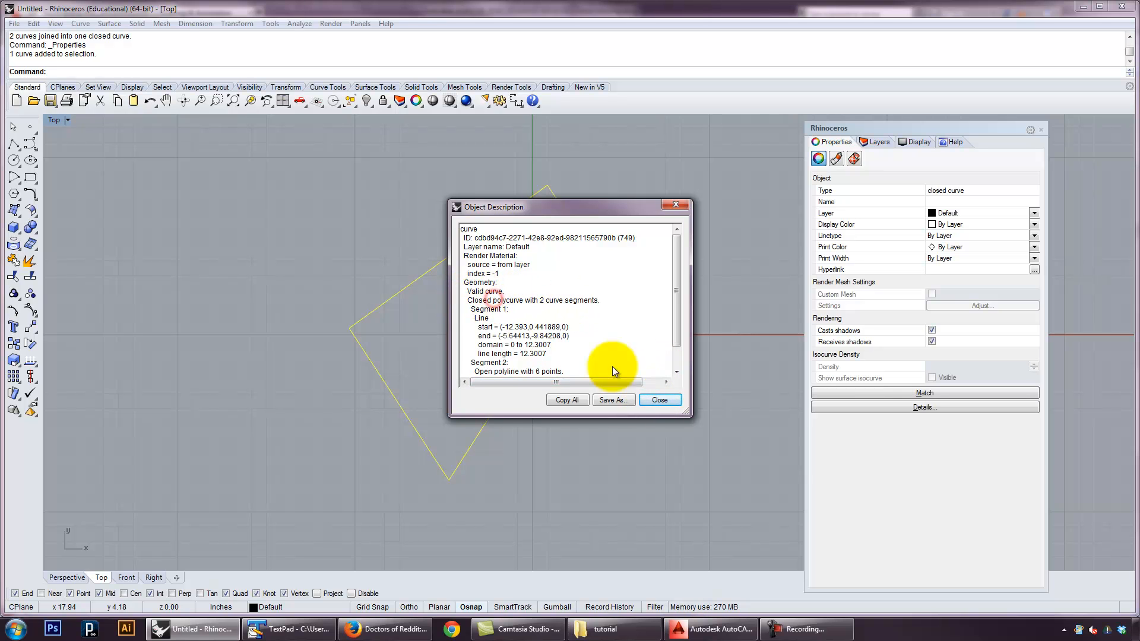
click(660, 401)
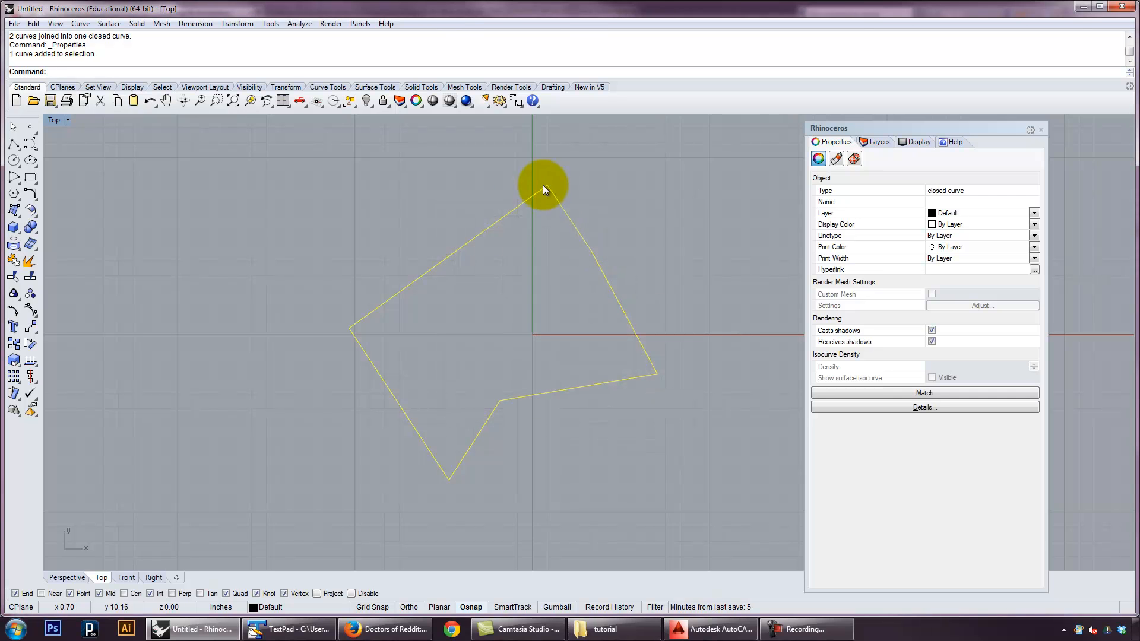
Deselect and reselect the joined curve to compare its object properties with those of the viewport
click(603, 355)
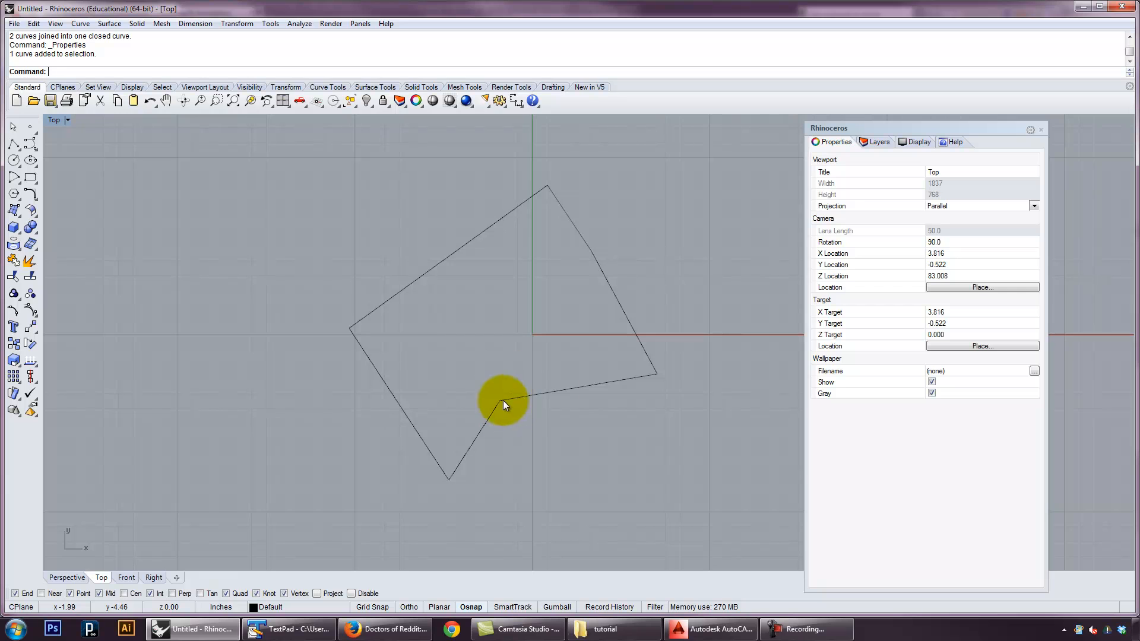
click(632, 376)
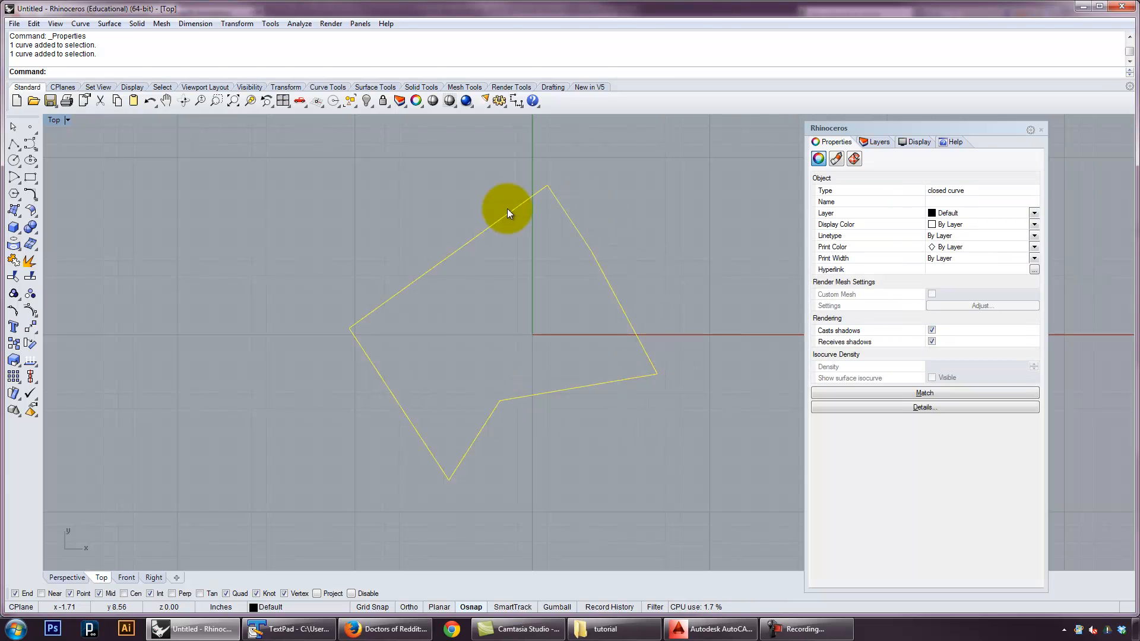
click(718, 430)
click(625, 377)
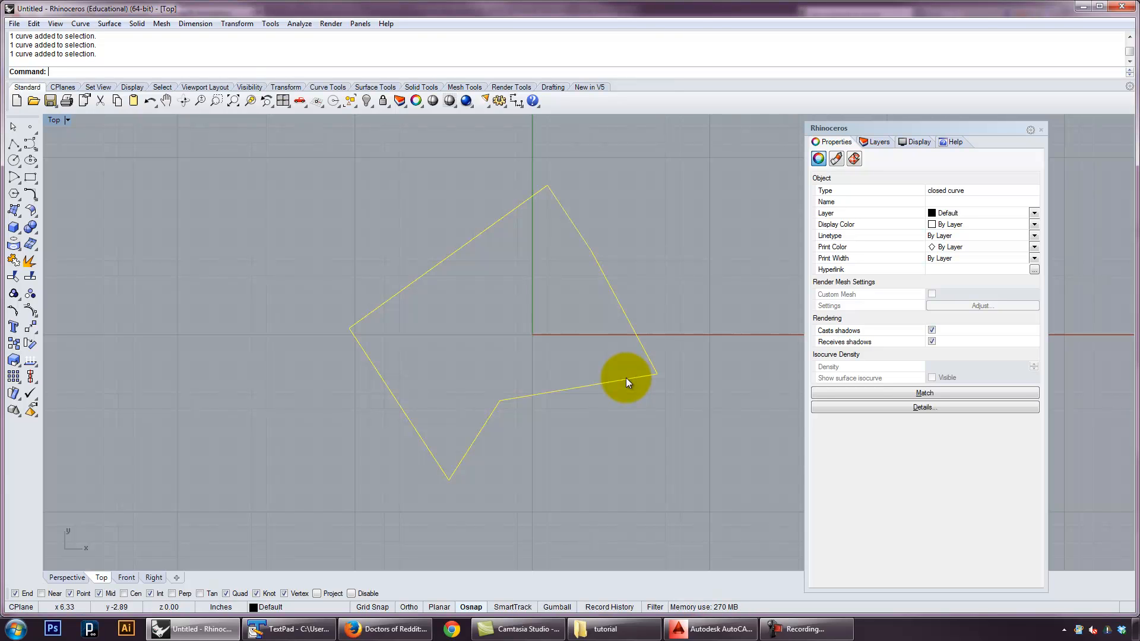
click(668, 301)
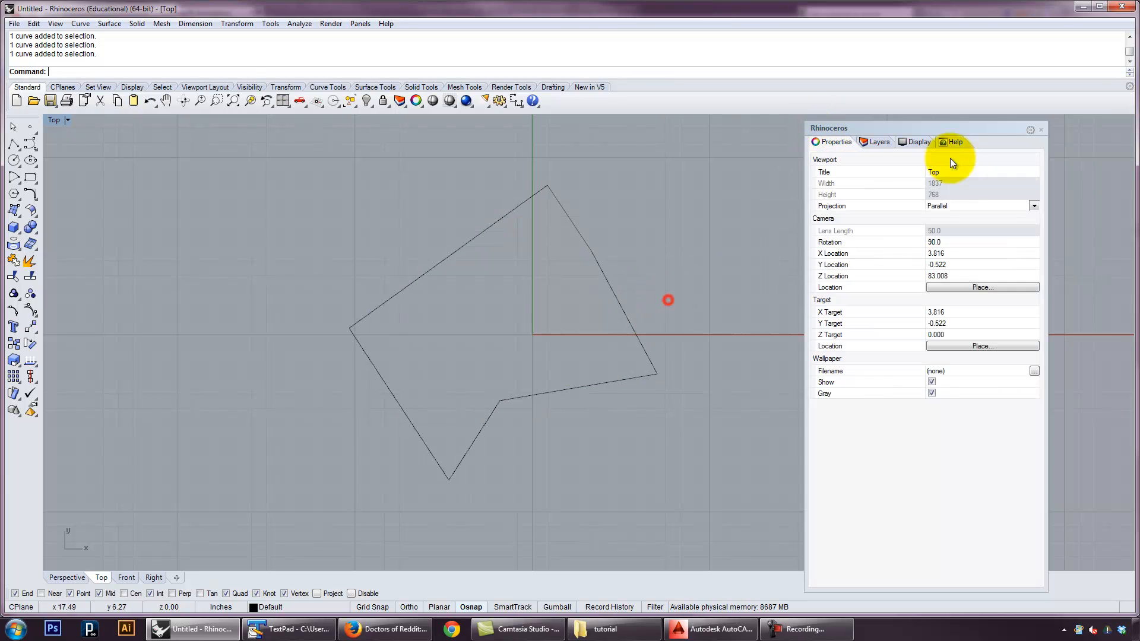
Close the Properties panel and delete the joined curve
click(1041, 130)
drag(736, 413, 571, 342)
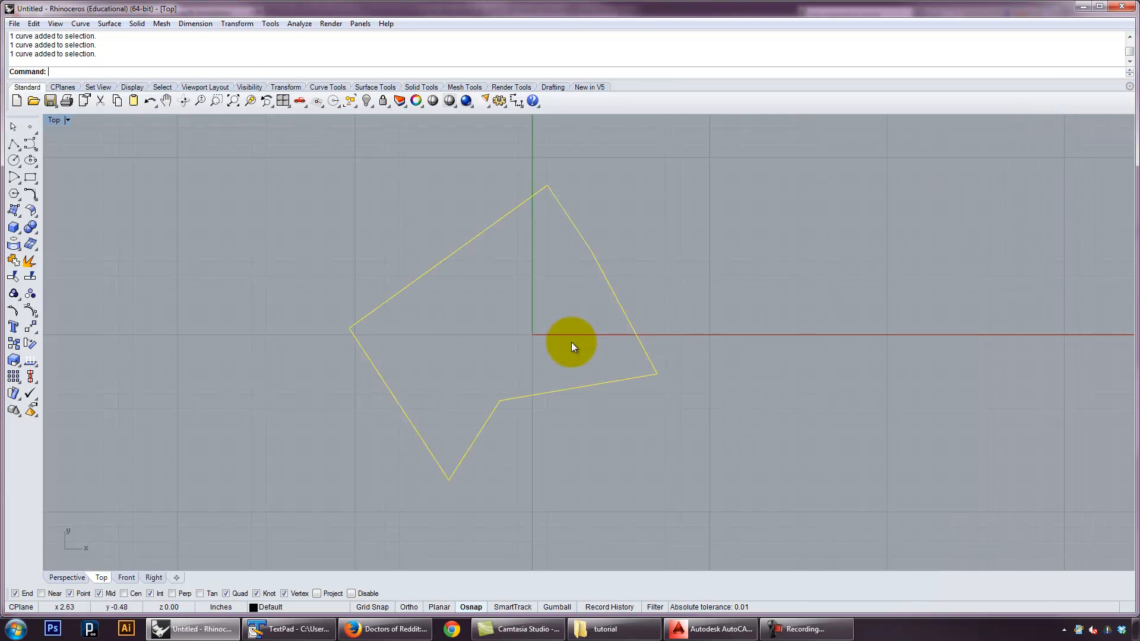
key(Delete)
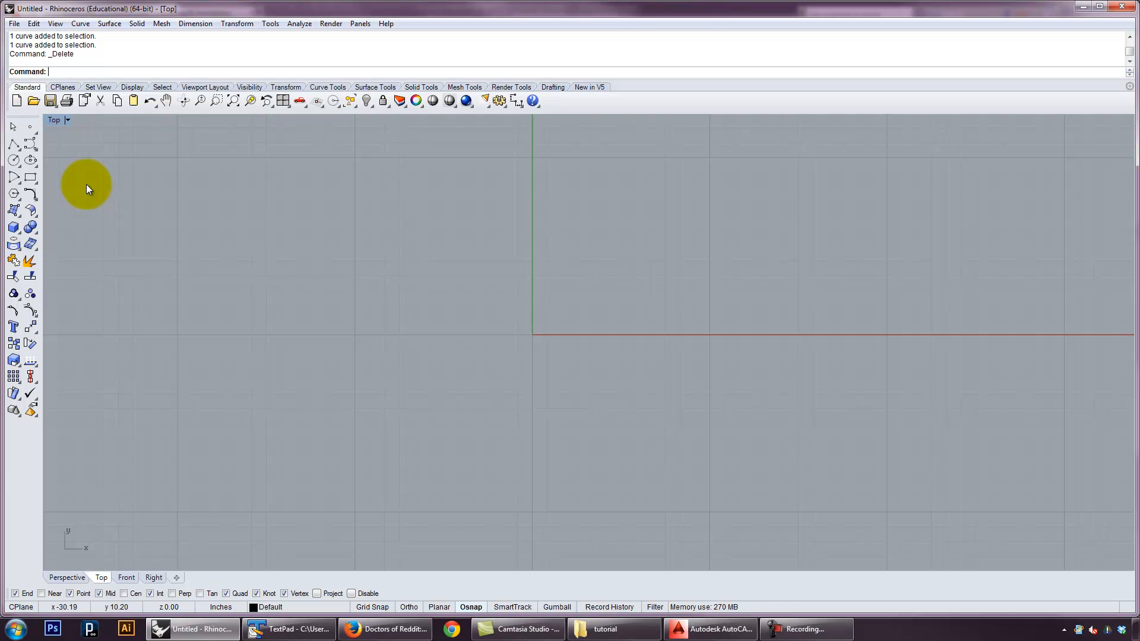
click(35, 162)
click(35, 162)
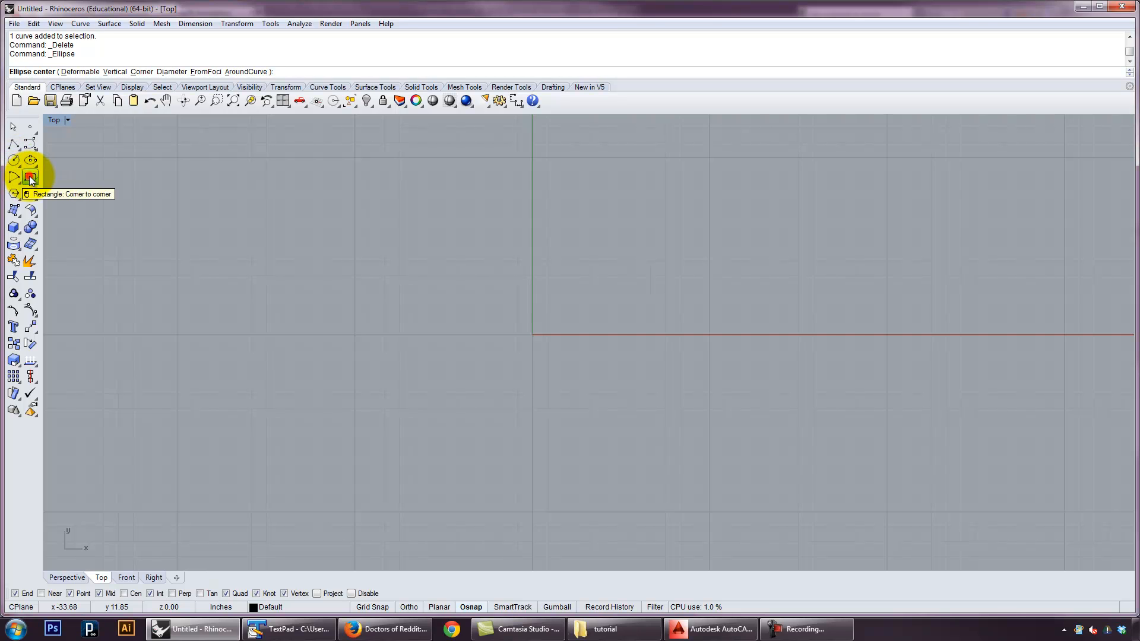
click(29, 177)
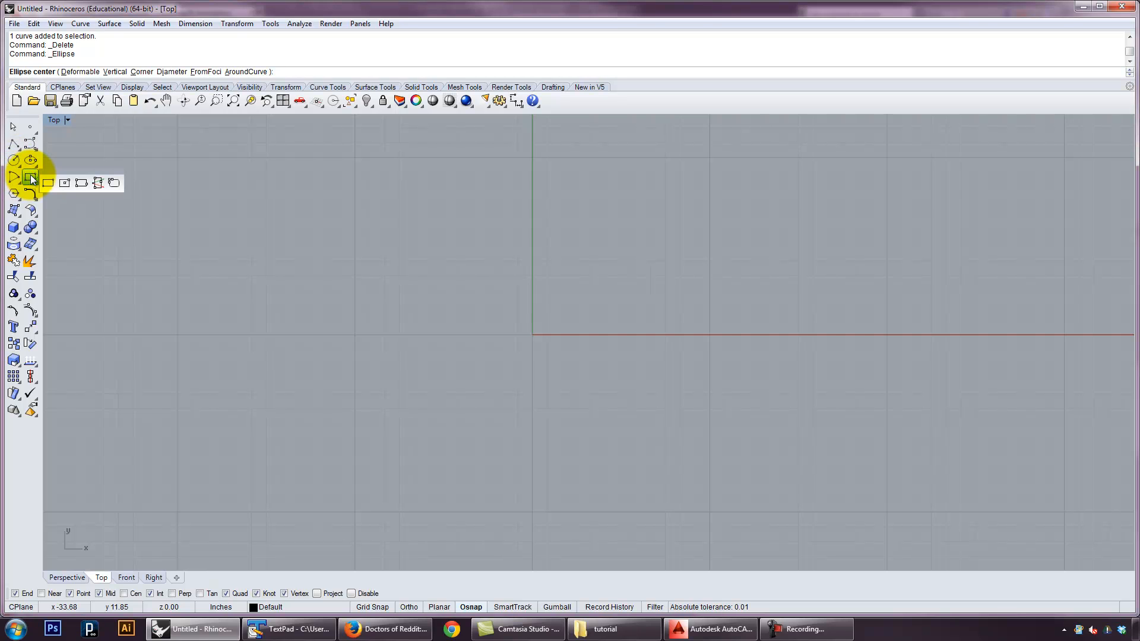
click(49, 161)
key(Escape)
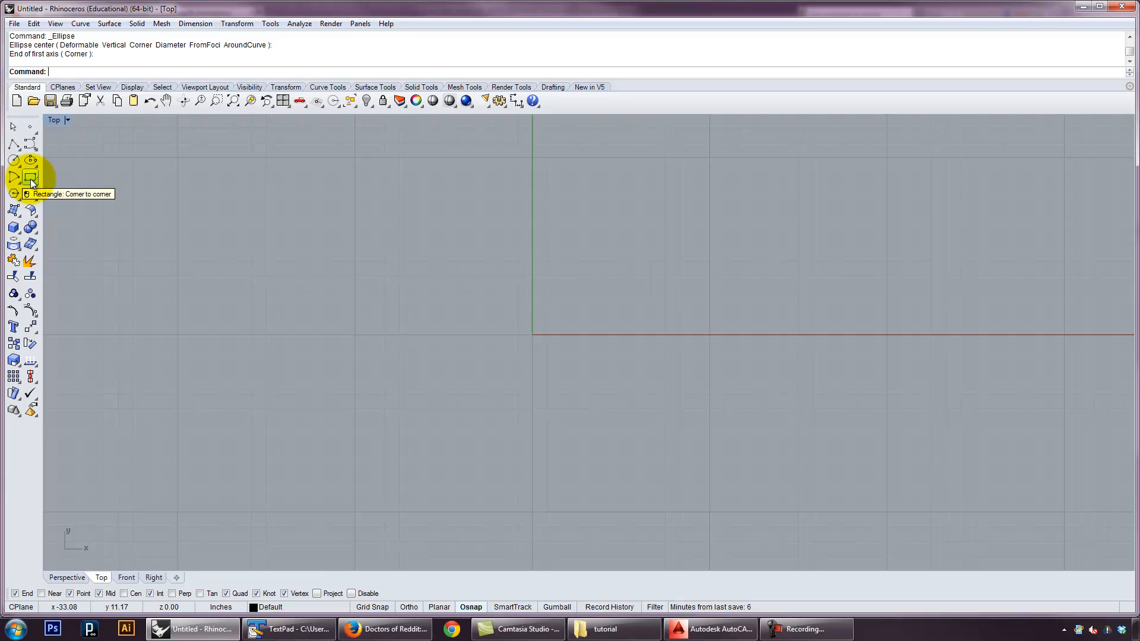
click(31, 177)
click(55, 180)
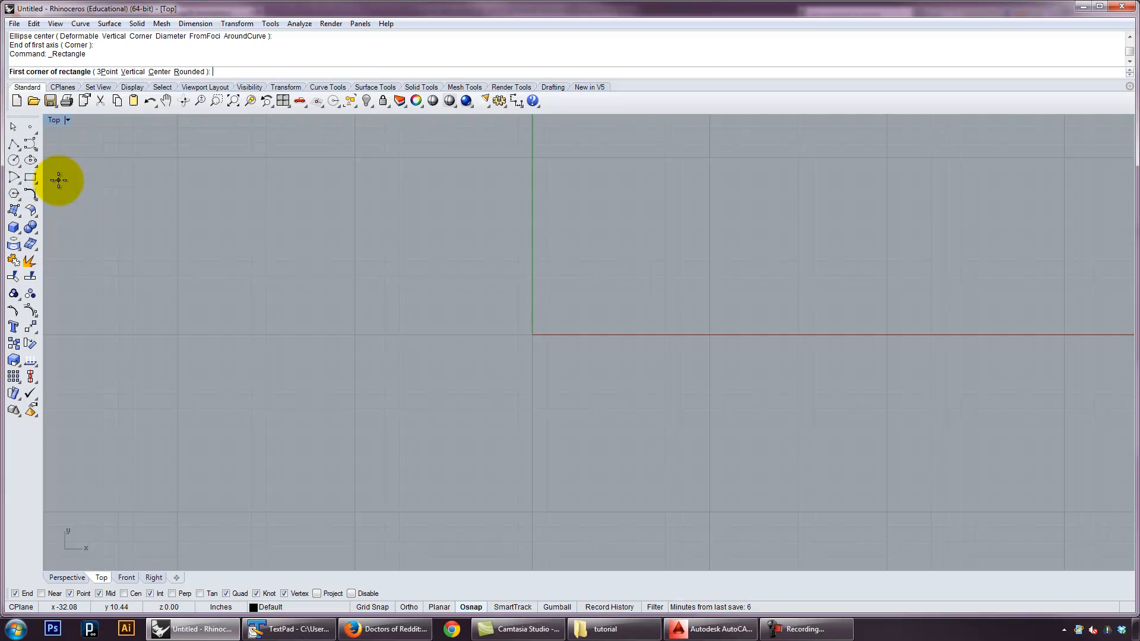
key(Escape)
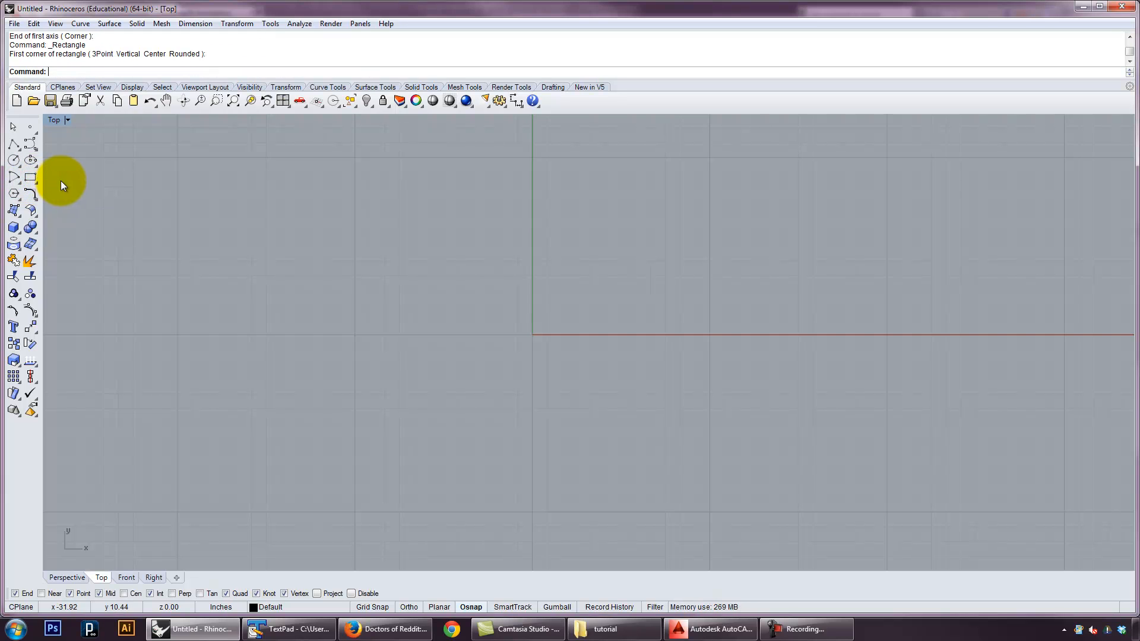
Draw a six-sided inscribed polygon from its center in the Top viewport, up and left of the origin
click(16, 196)
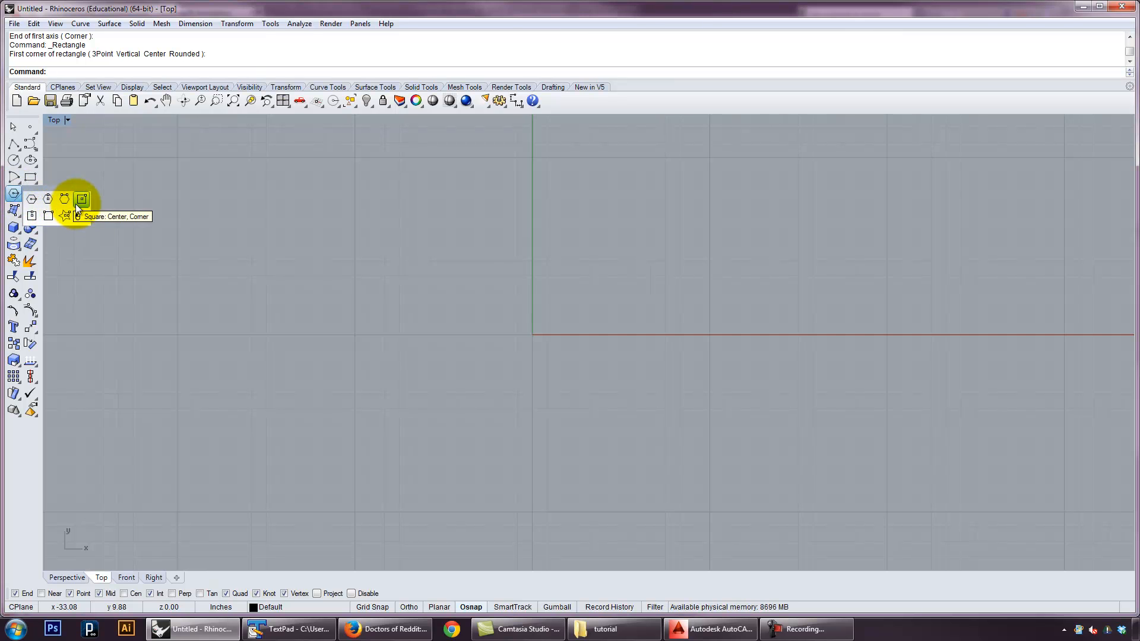
click(33, 202)
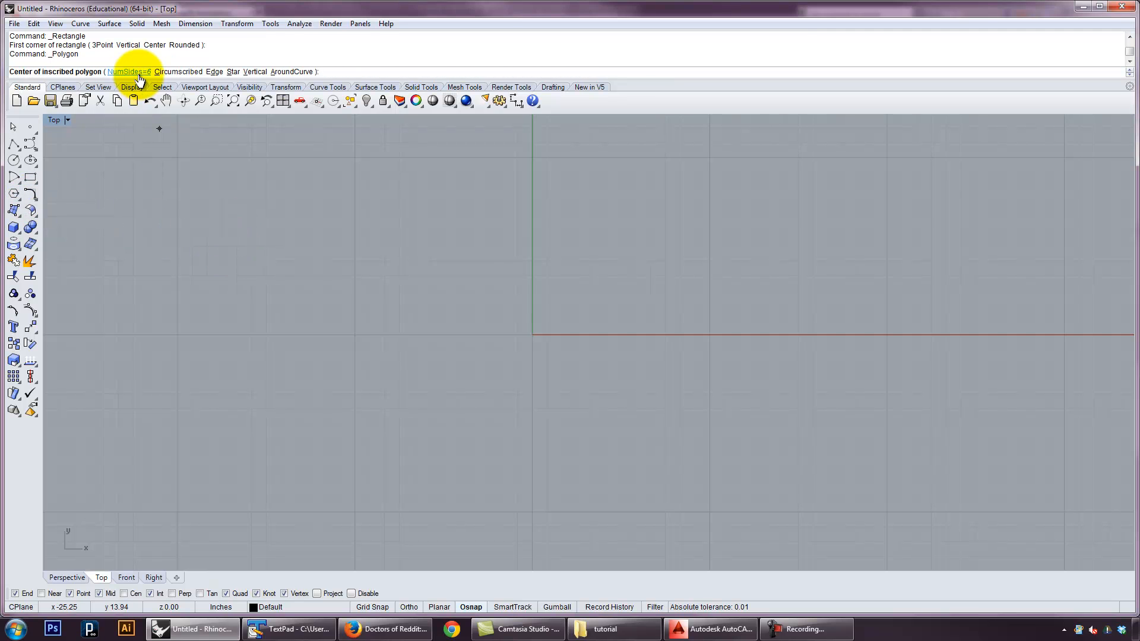
click(261, 264)
click(288, 314)
Draw a polygon with the number of sides set to 5 beside the hexagon, and delete both polygons
right_click(395, 237)
click(408, 272)
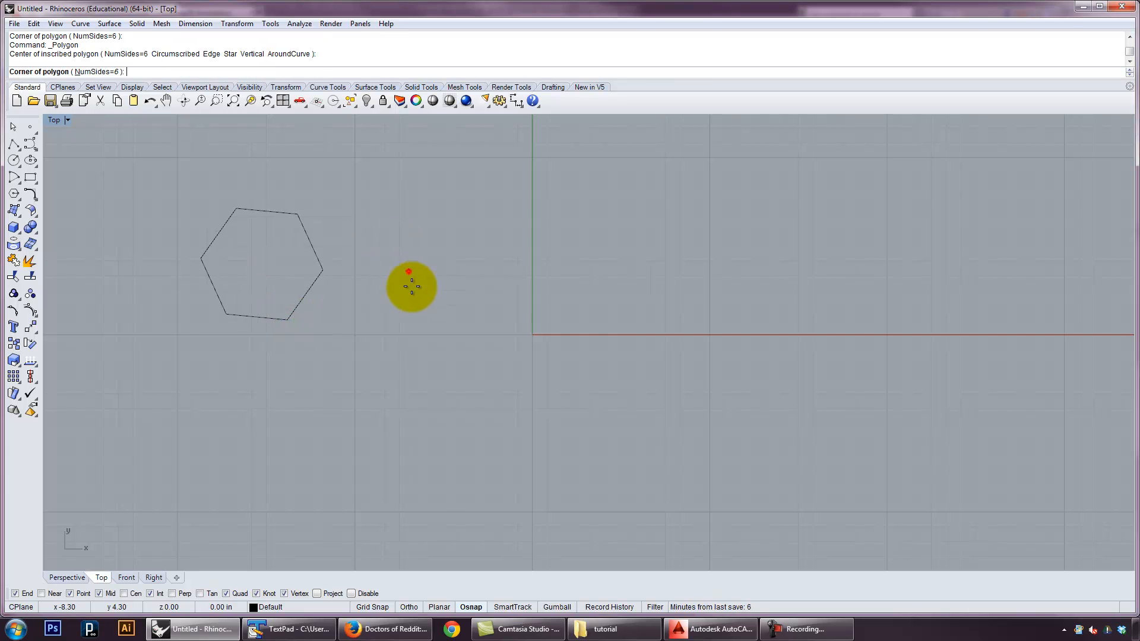
click(102, 71)
text(5)
key(Return)
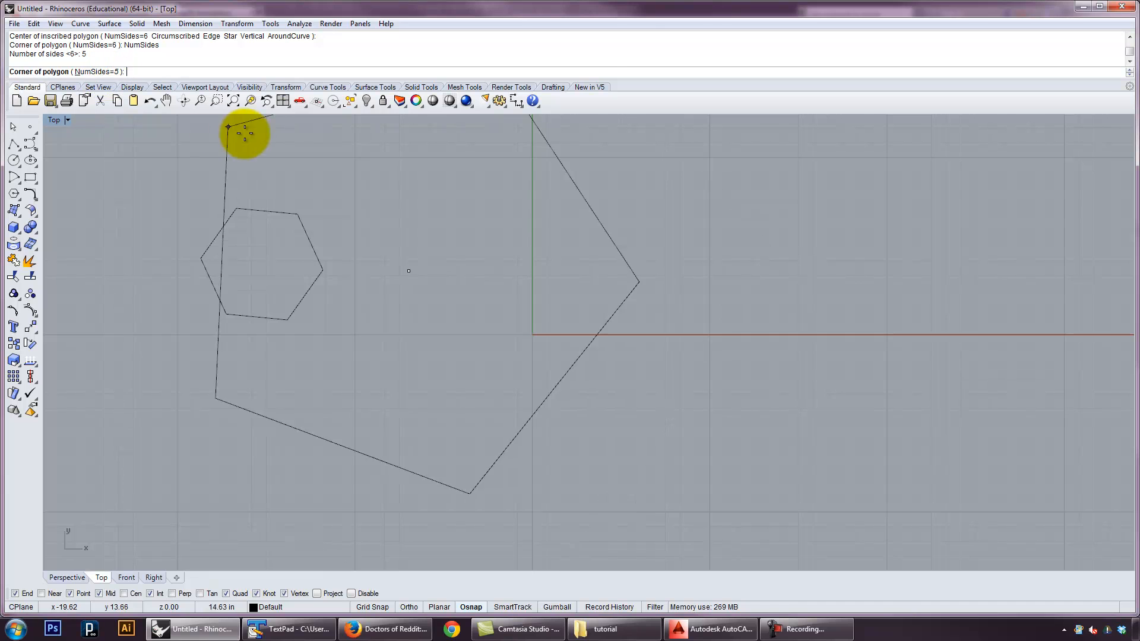
click(378, 230)
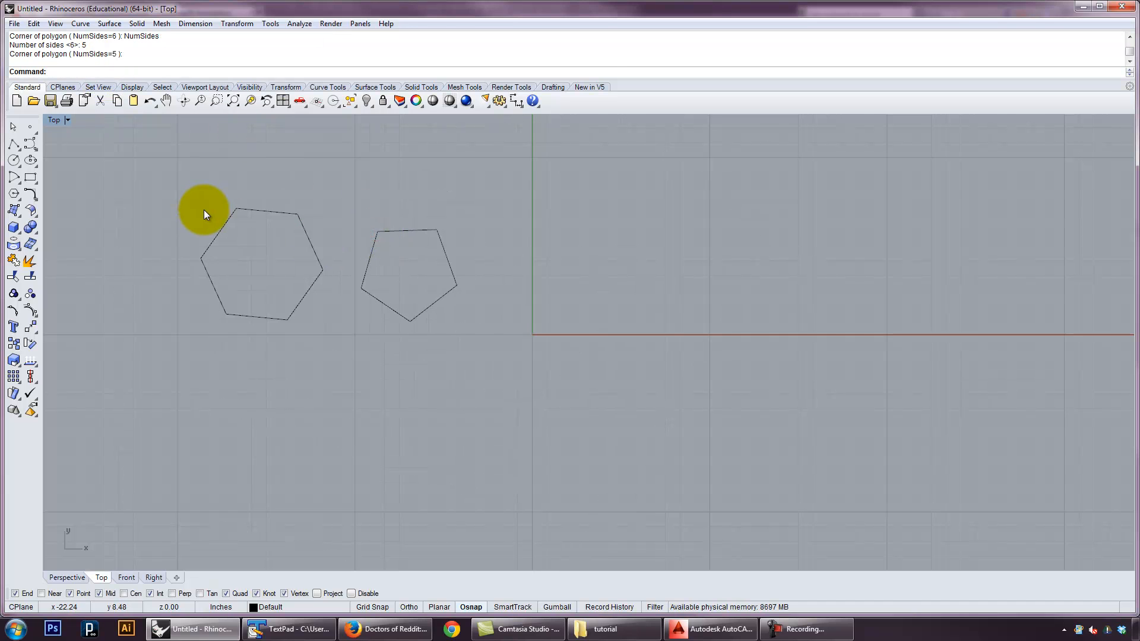
drag(430, 328, 262, 232)
key(Delete)
Draw a circle to the left of the origin and a corner-to-corner rectangle that encloses the origin
click(13, 160)
click(391, 297)
click(409, 353)
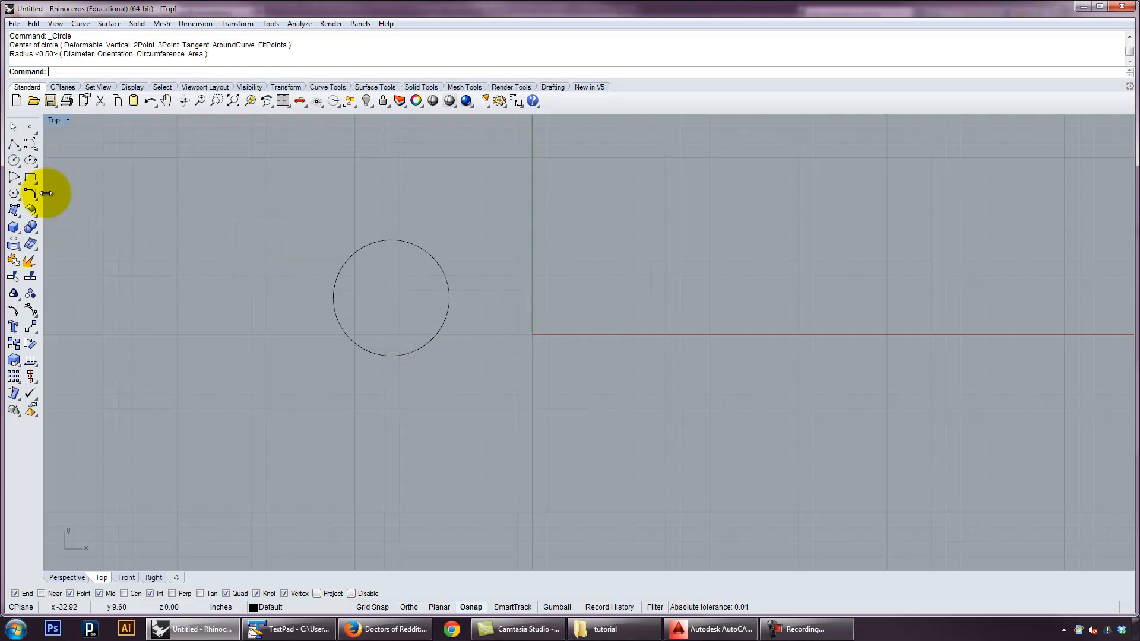
click(27, 177)
click(509, 219)
click(717, 389)
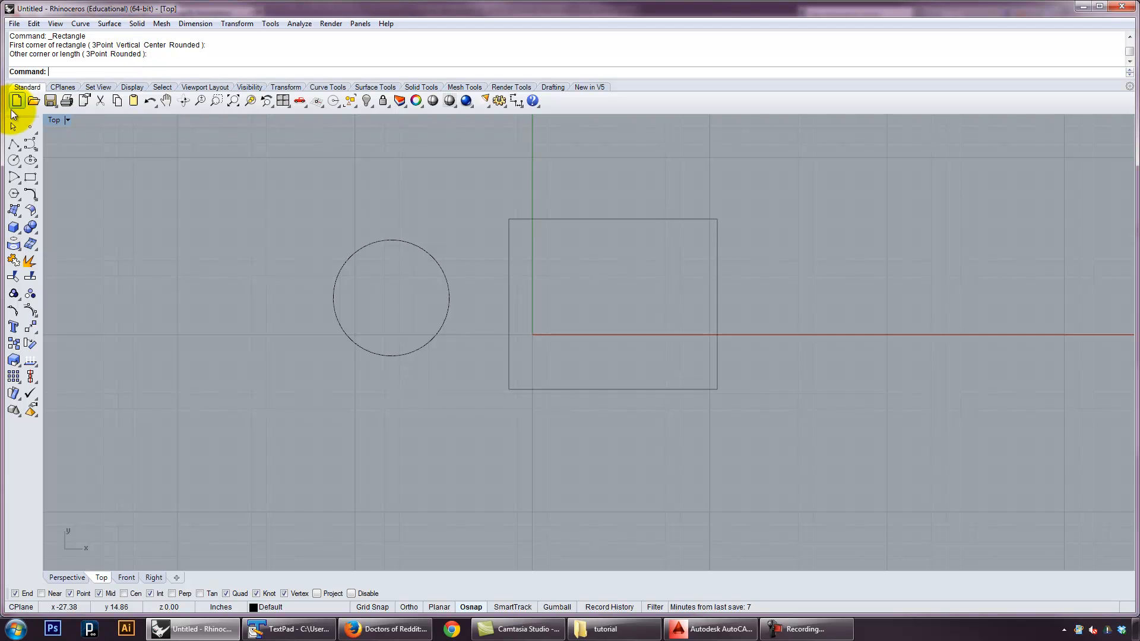
Draw an open two-segment polyline that enters the circle from the left, bends inside it and leaves below it
click(15, 144)
click(258, 292)
click(400, 266)
click(402, 398)
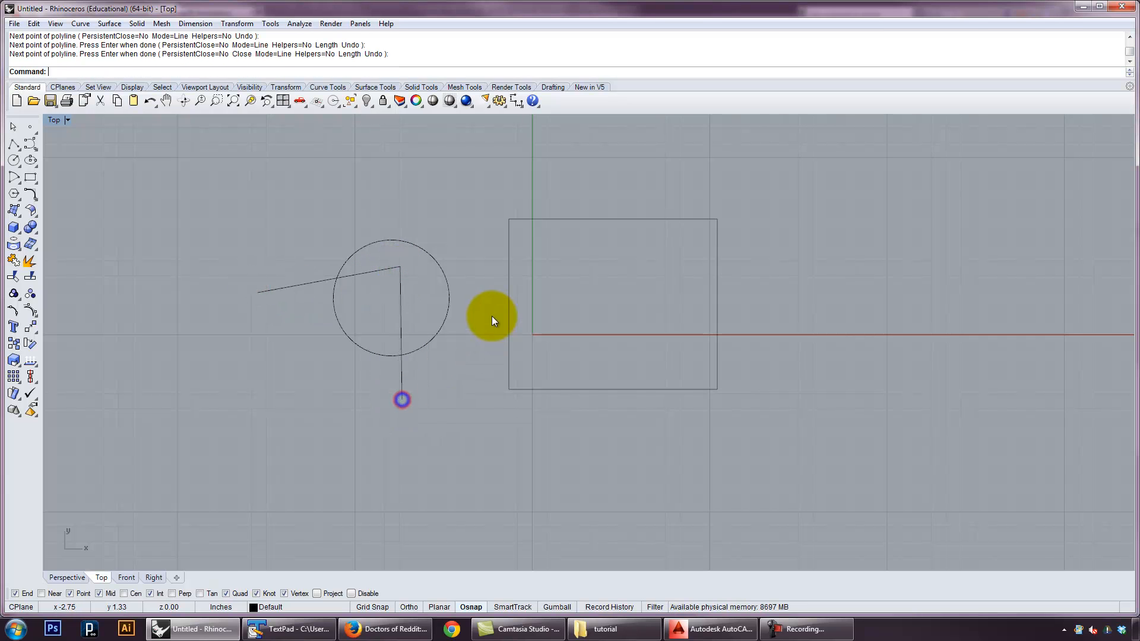
key(Return)
key(Return)
Draw a horizontal single-segment polyline with Ortho, crossing the rectangle and extending past both of its vertical sides
key(F8)
click(476, 296)
click(787, 296)
key(Return)
Trim away the circle's lower-left arc using the bent polyline as the cutting object, and undo the trim
text(trim)
key(Return)
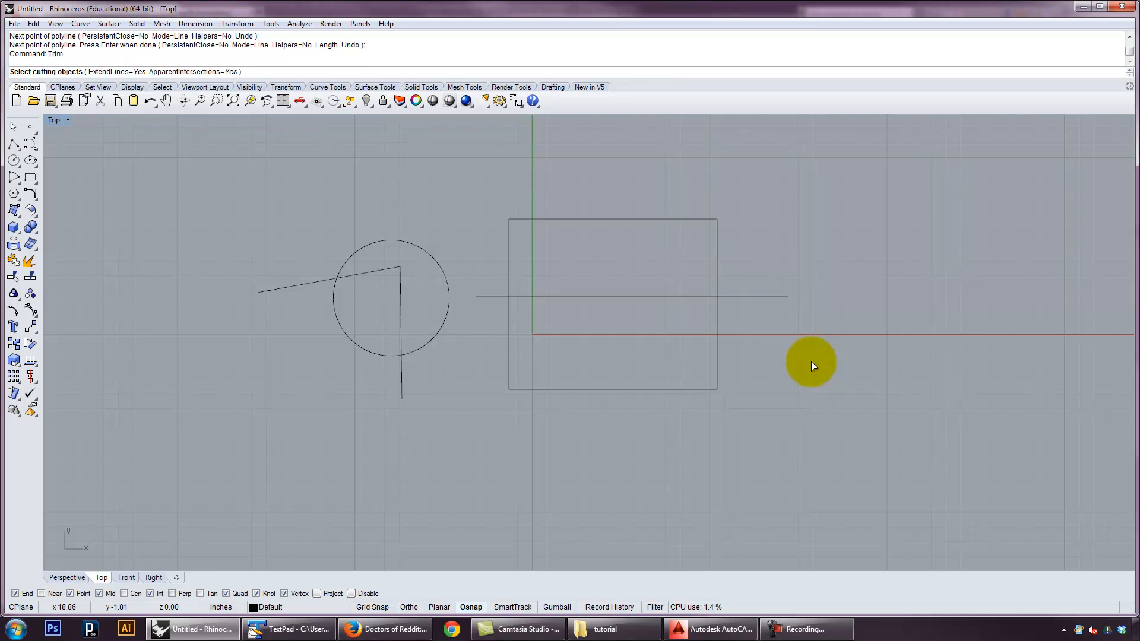
click(401, 301)
right_click(466, 359)
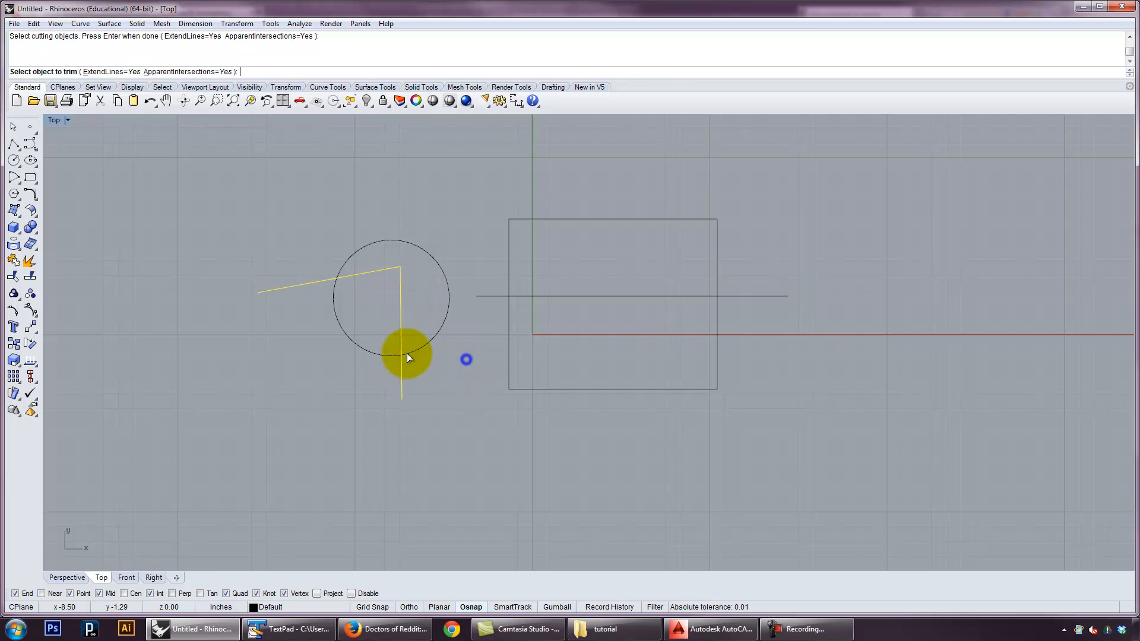
click(363, 350)
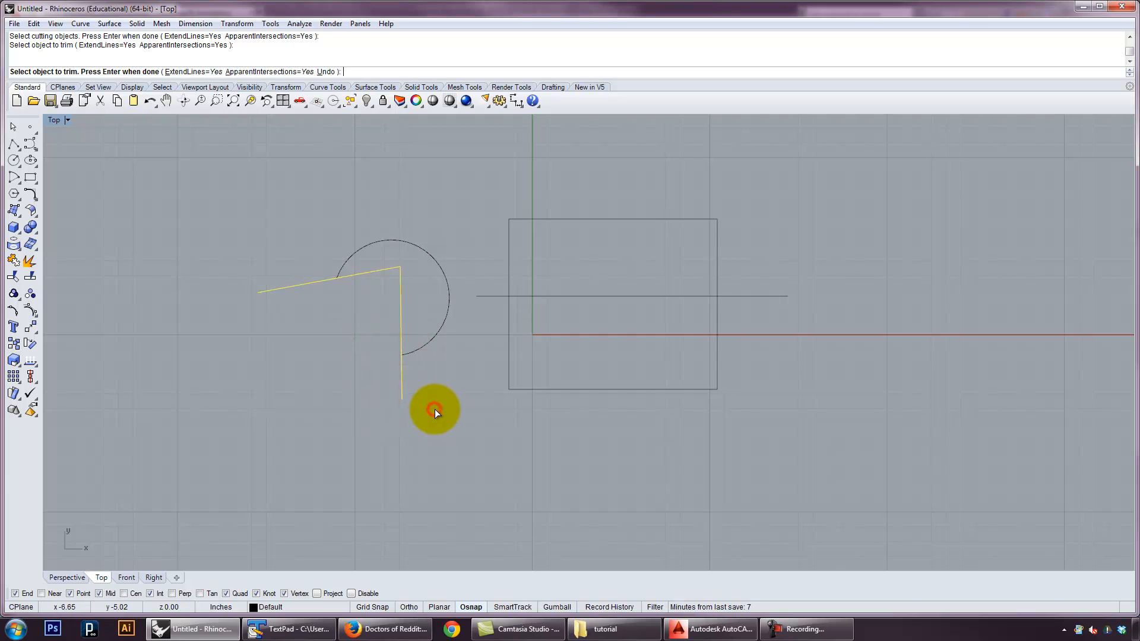
key(Return)
key(ctrl+z)
text(trim)
key(Return)
drag(486, 429, 281, 200)
right_click(282, 200)
key(Escape)
key(ctrl+z)
key(Return)
key(Escape)
Trim the circle and bent polyline against each other, removing the polyline ends outside the circle and the circle's lower-left arc
right_click(428, 362)
drag(469, 396, 248, 197)
right_click(249, 197)
drag(422, 408, 378, 377)
drag(298, 347, 278, 270)
drag(368, 392, 331, 318)
right_click(298, 301)
Select the trimmed arc and the bent polyline one by one, clear the selection and select them again
shift+click(401, 280)
shift+click(446, 325)
shift+click(400, 301)
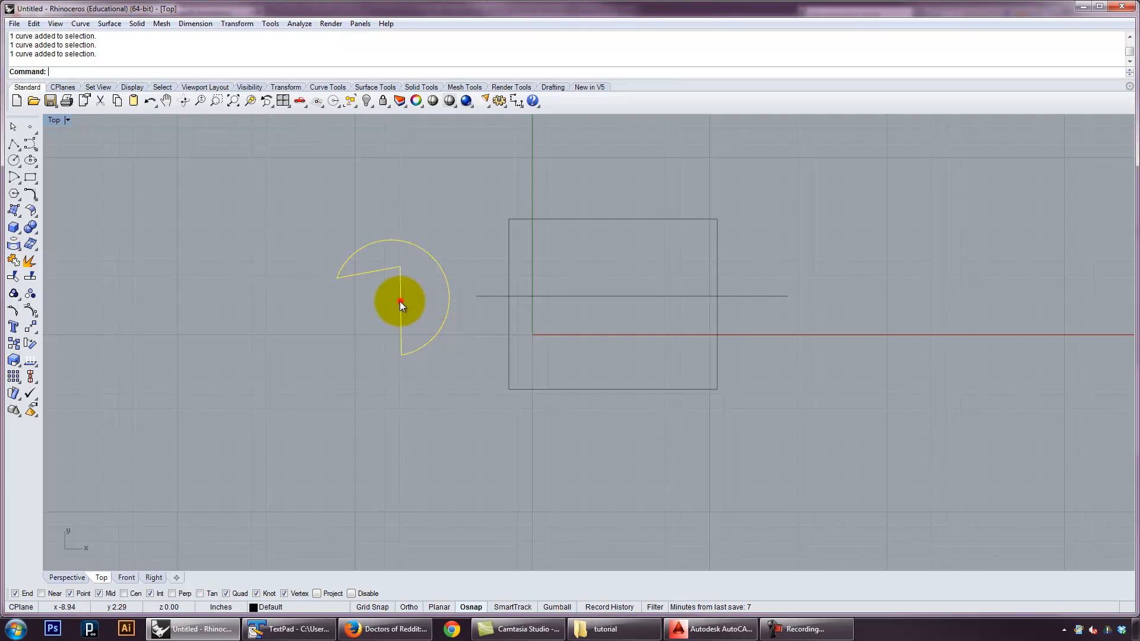
click(443, 359)
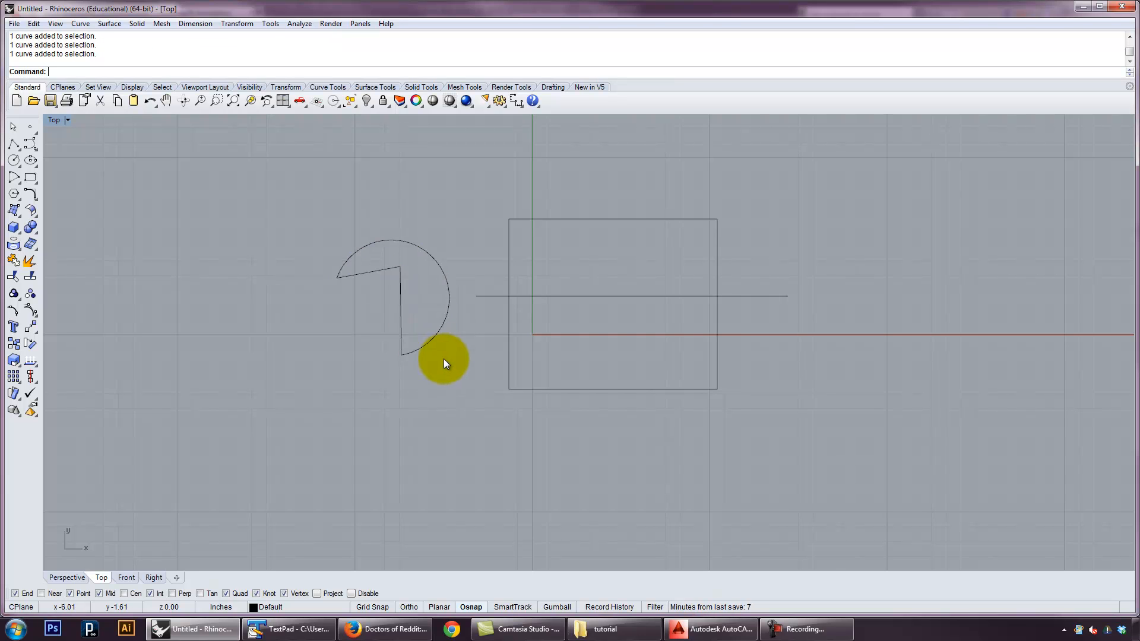
click(432, 335)
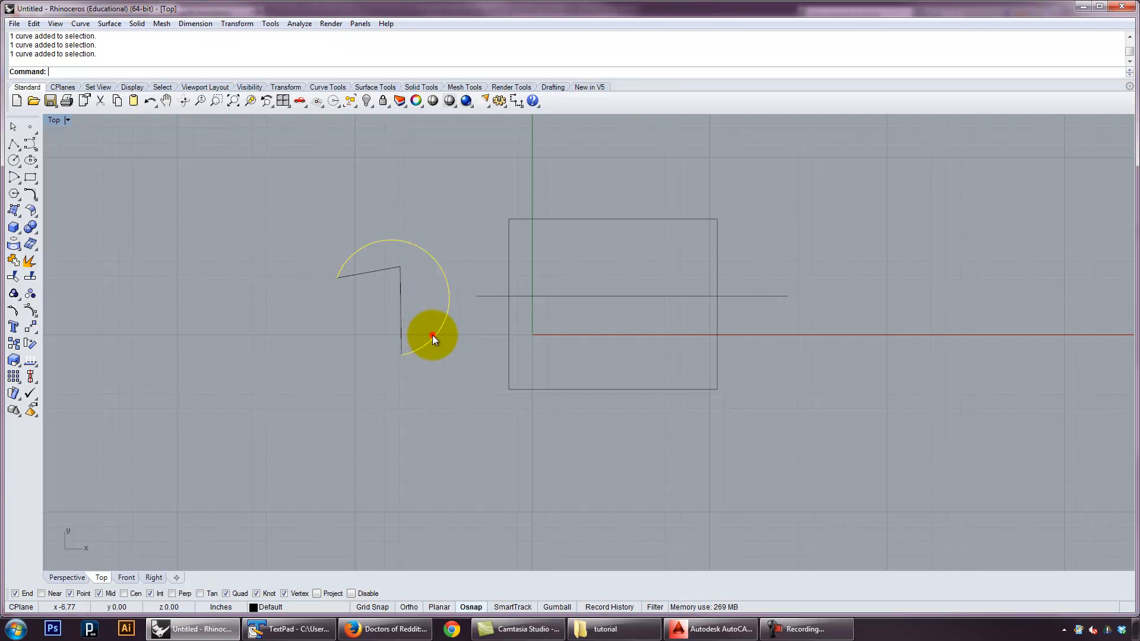
click(411, 311)
Select the arc and polyline together with a crossing window, remove the polyline from the selection and deselect everything
drag(375, 341, 343, 314)
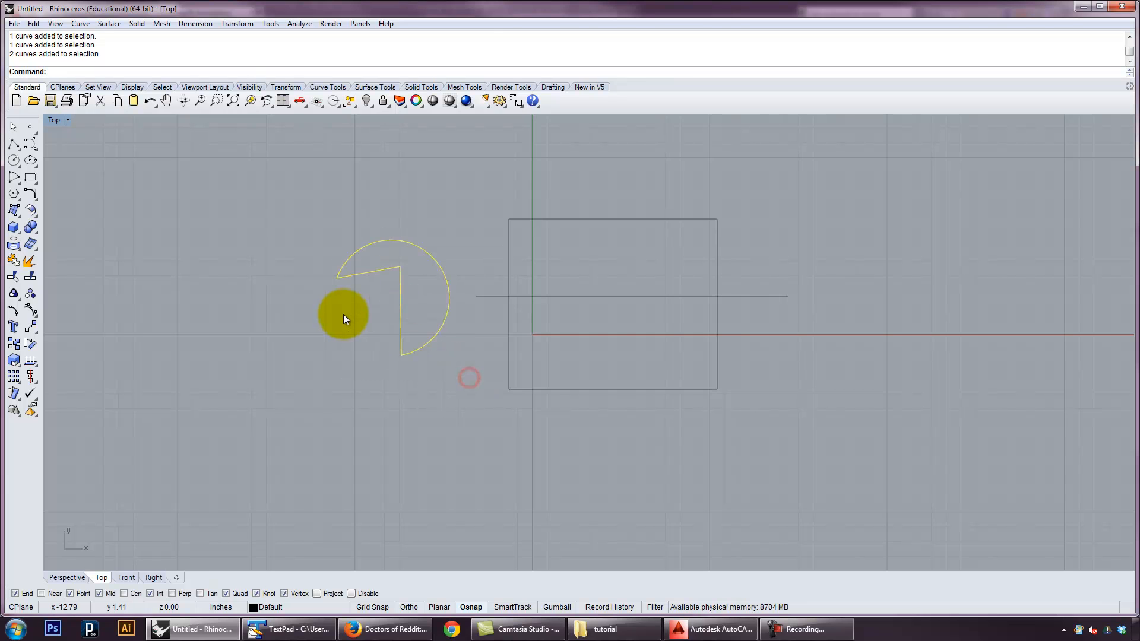
click(343, 314)
drag(478, 380, 375, 348)
click(401, 320)
ctrl+click(401, 319)
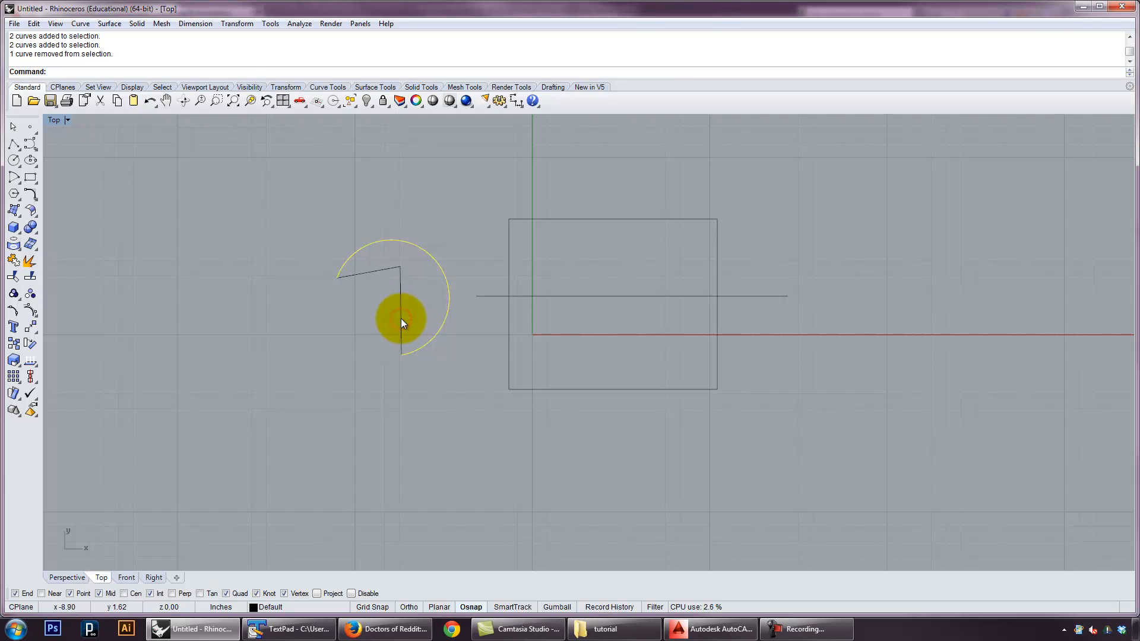
click(452, 401)
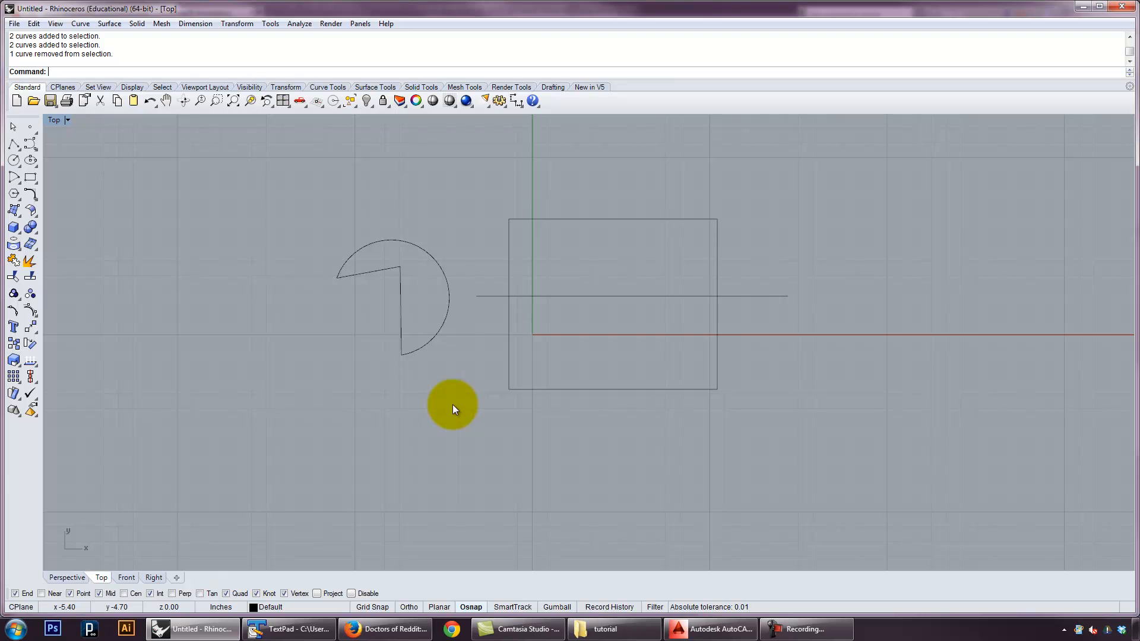
Select the arc and polyline, invert the selection to the rectangle and horizontal line, and deselect everything
drag(451, 388, 297, 226)
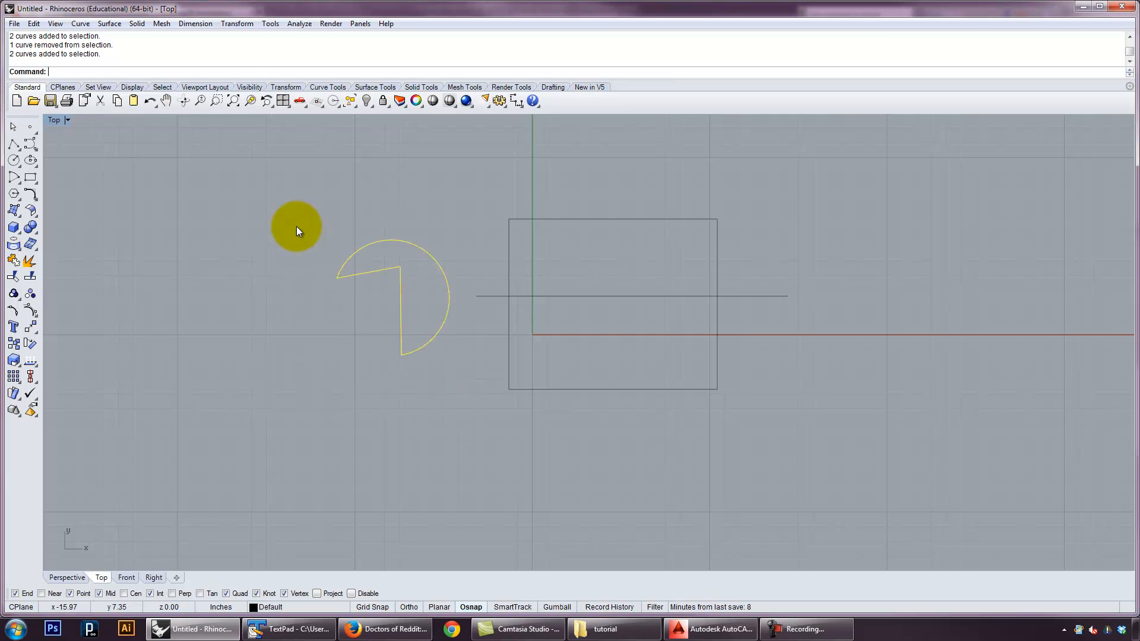
click(34, 23)
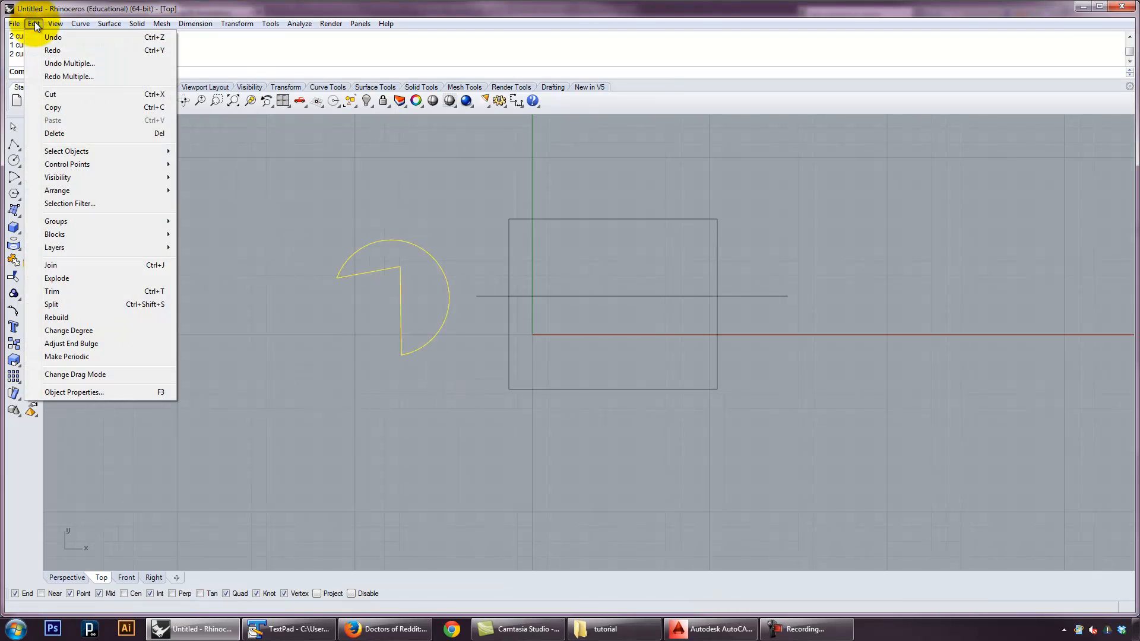
mouse_move(84, 152)
click(189, 176)
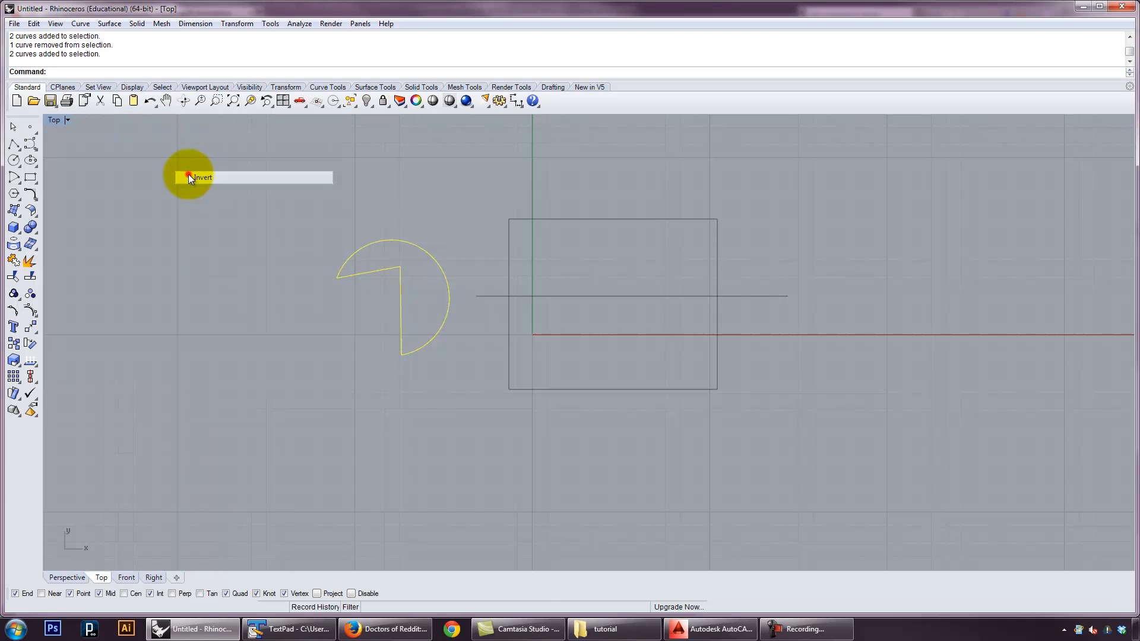
click(467, 247)
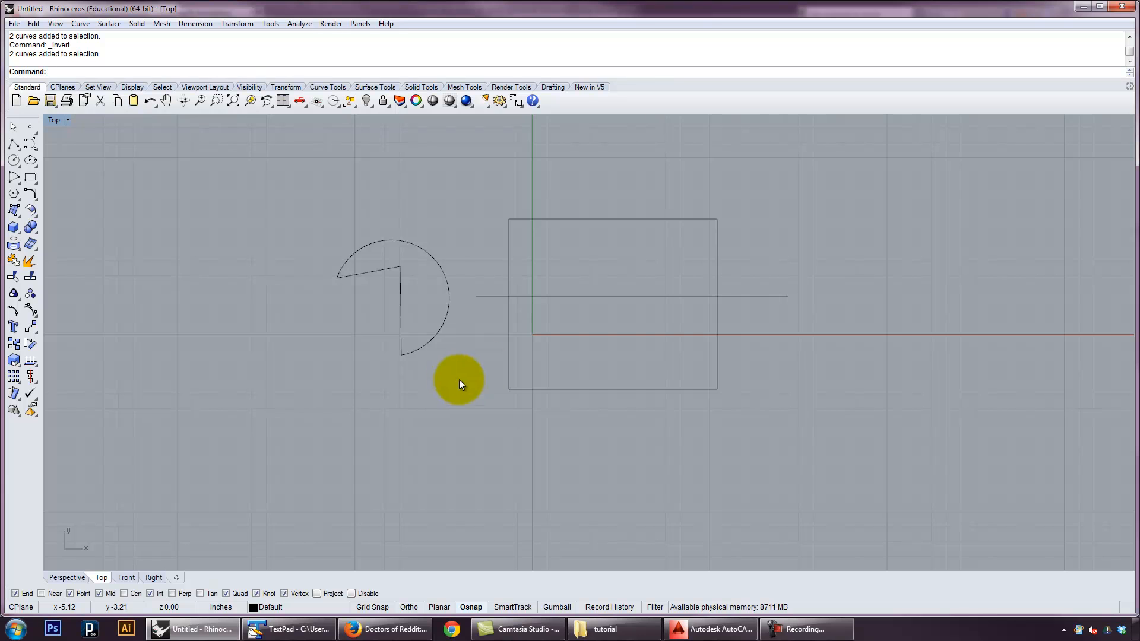
click(480, 365)
Join the arc and bent polyline into one closed curve and move it slightly to the left
drag(445, 384, 318, 196)
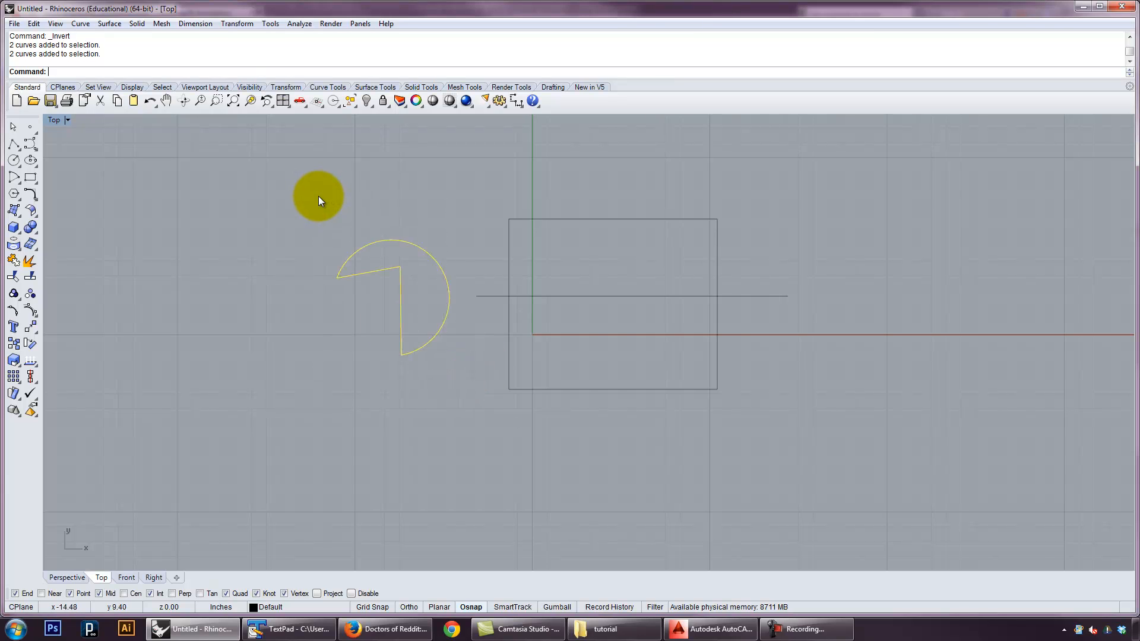
text(join)
key(Return)
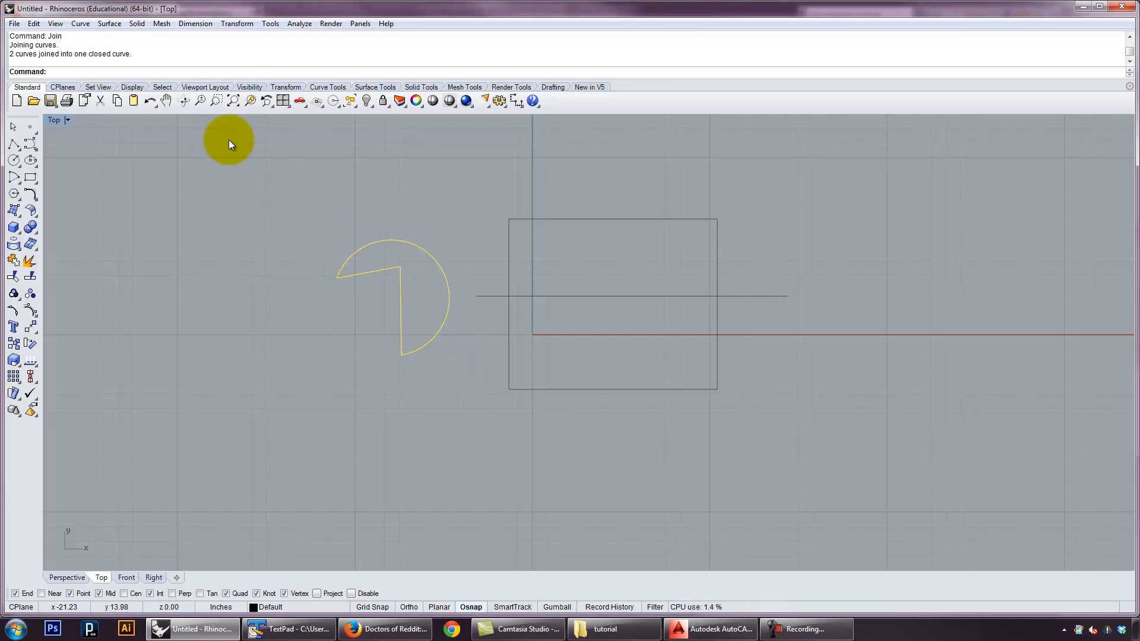
click(340, 183)
drag(397, 237, 358, 240)
click(430, 231)
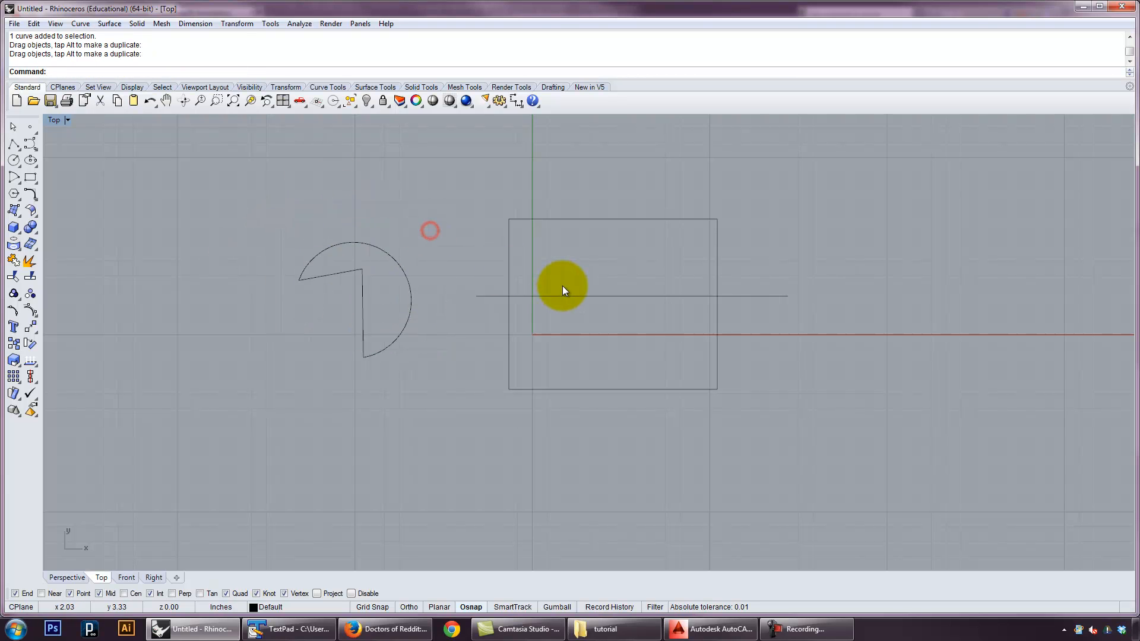
text(split)
key(Return)
drag(774, 398, 479, 181)
right_click(478, 181)
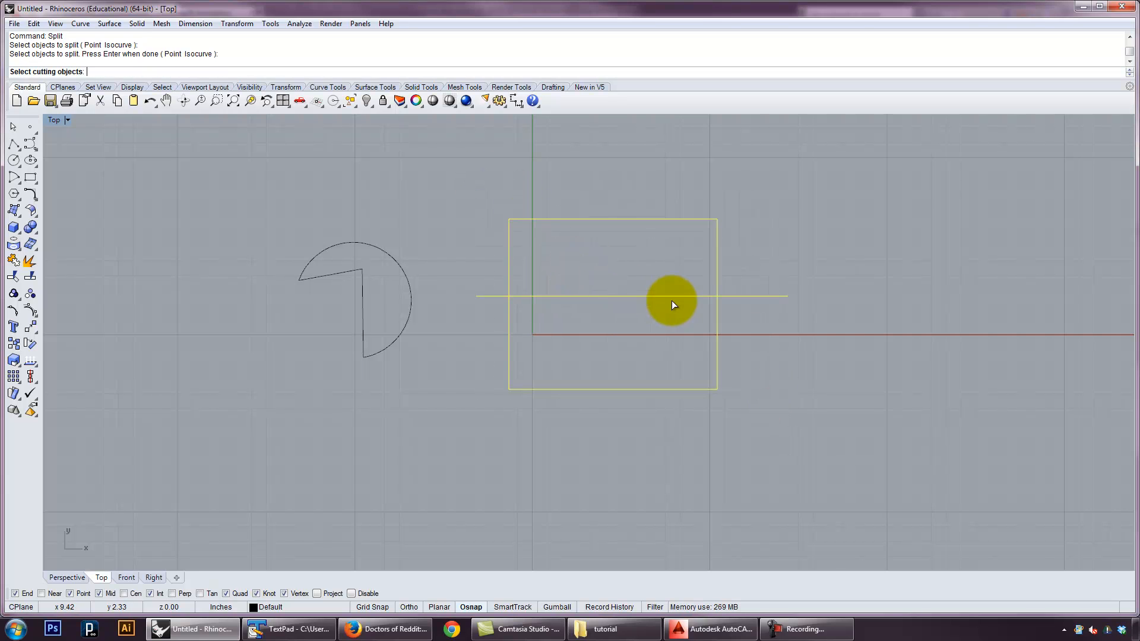
right_click(680, 279)
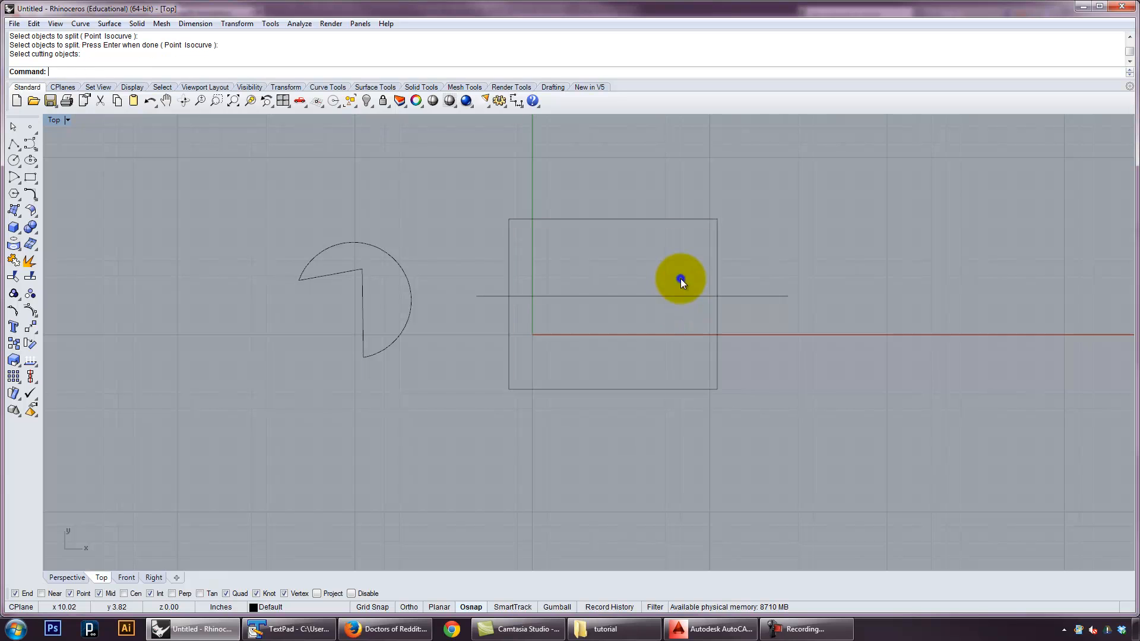
Split the rectangle using the horizontal line as the cutting object
right_click(752, 277)
click(716, 261)
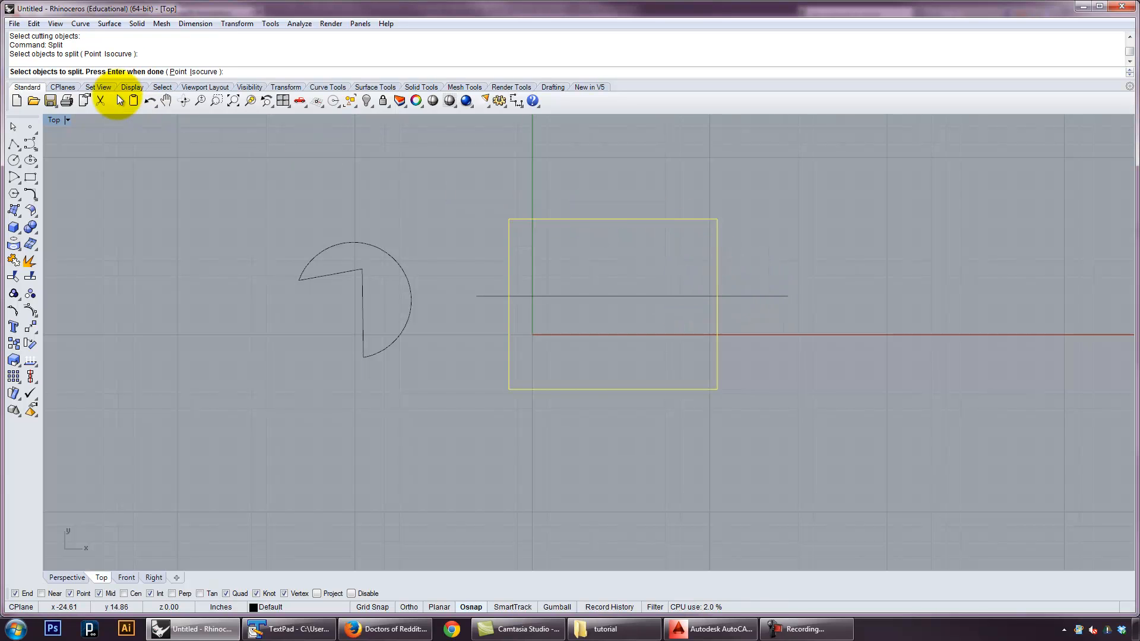
right_click(742, 279)
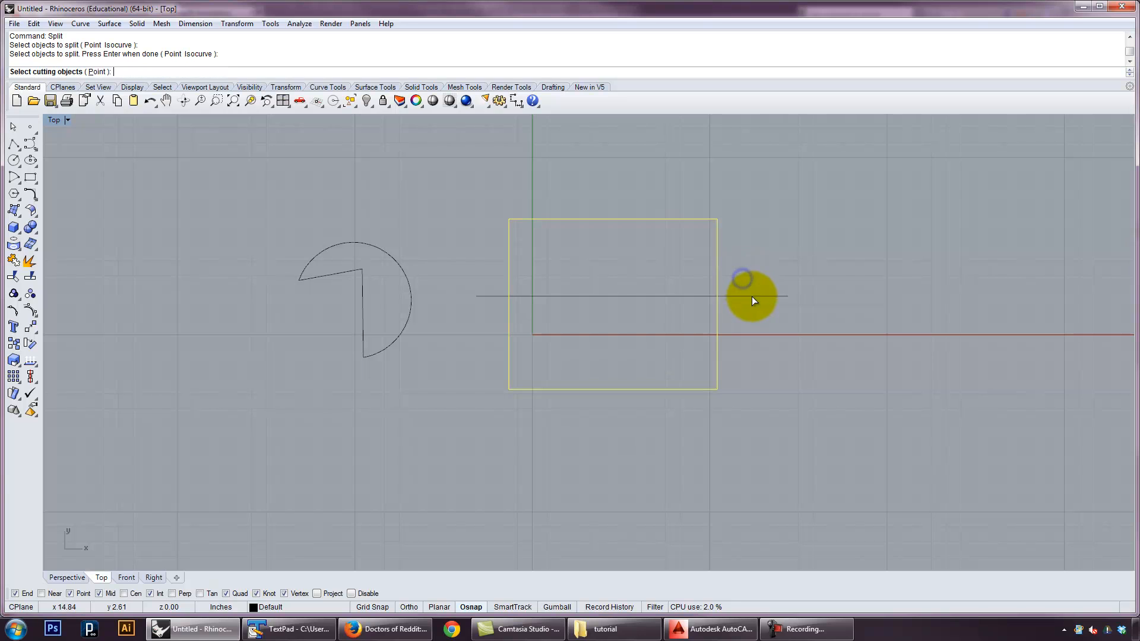
click(752, 296)
right_click(754, 236)
Move the upper and lower rectangle halves away from the horizontal line, and undo both moves
drag(719, 243, 795, 285)
drag(717, 321, 784, 370)
click(943, 363)
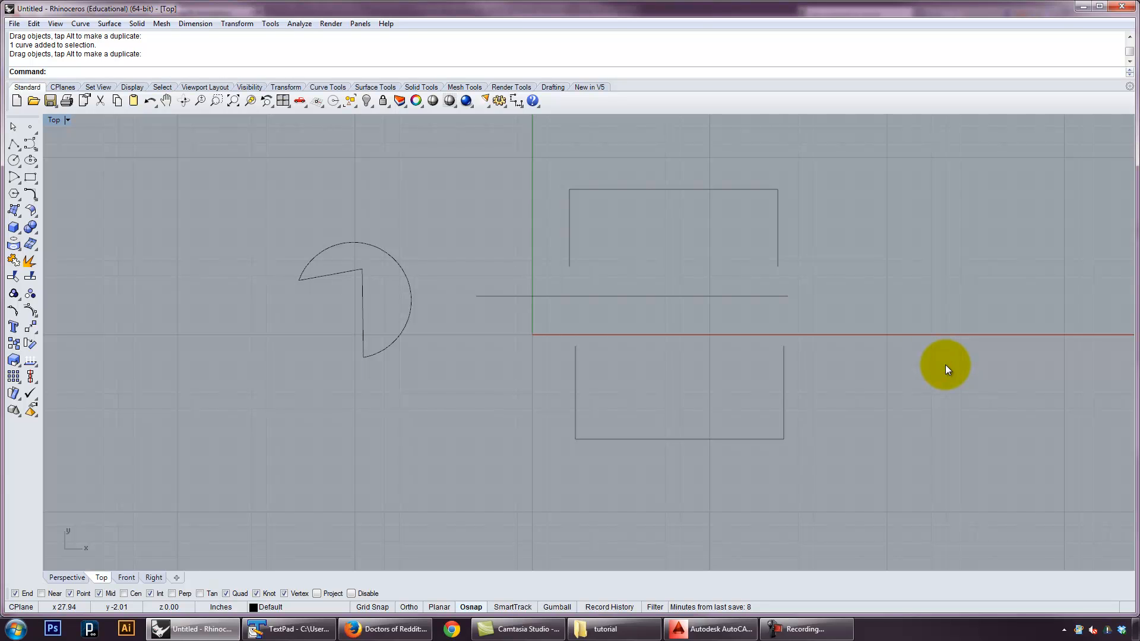
key(ctrl+z)
key(ctrl+z)
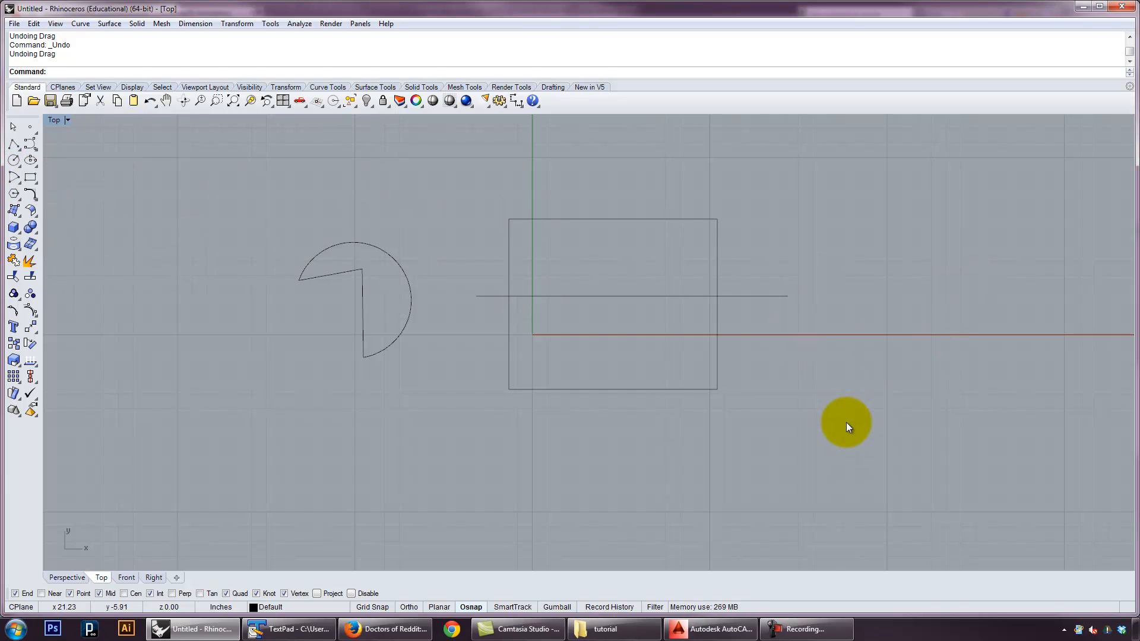
Delete all existing curves and draw an inscribed five-sided polygon in the upper-left quadrant beside the green axis
key(ctrl+a)
key(Delete)
click(14, 193)
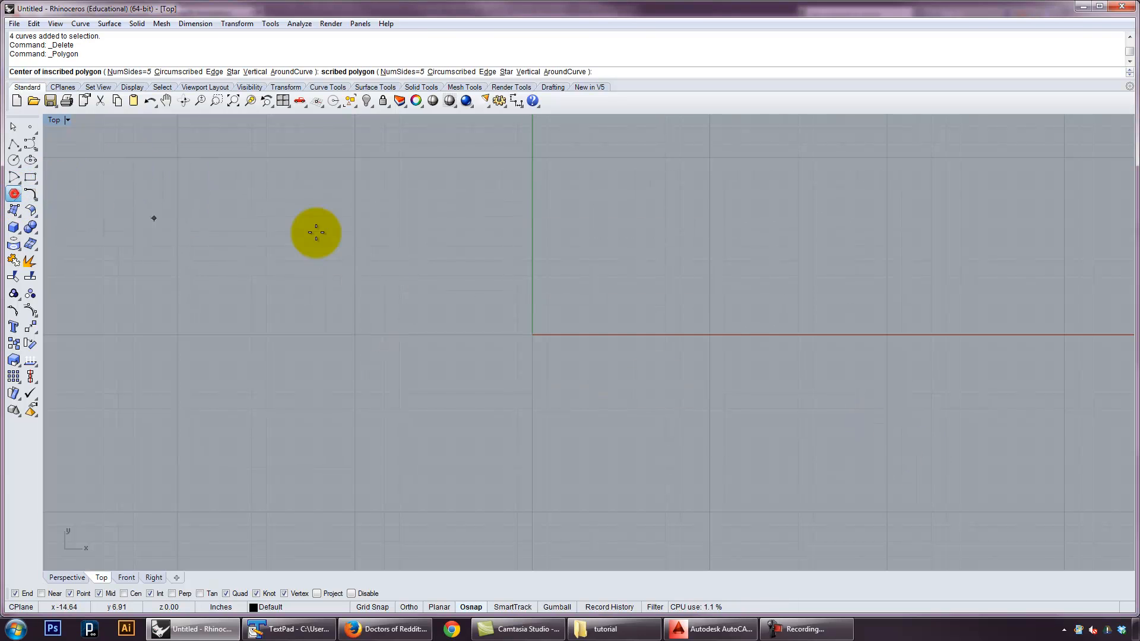
click(348, 260)
click(380, 281)
Draw a rectangle about 4.8 by 4.3 inches between the pentagon and the green axis
click(30, 177)
click(442, 228)
click(512, 291)
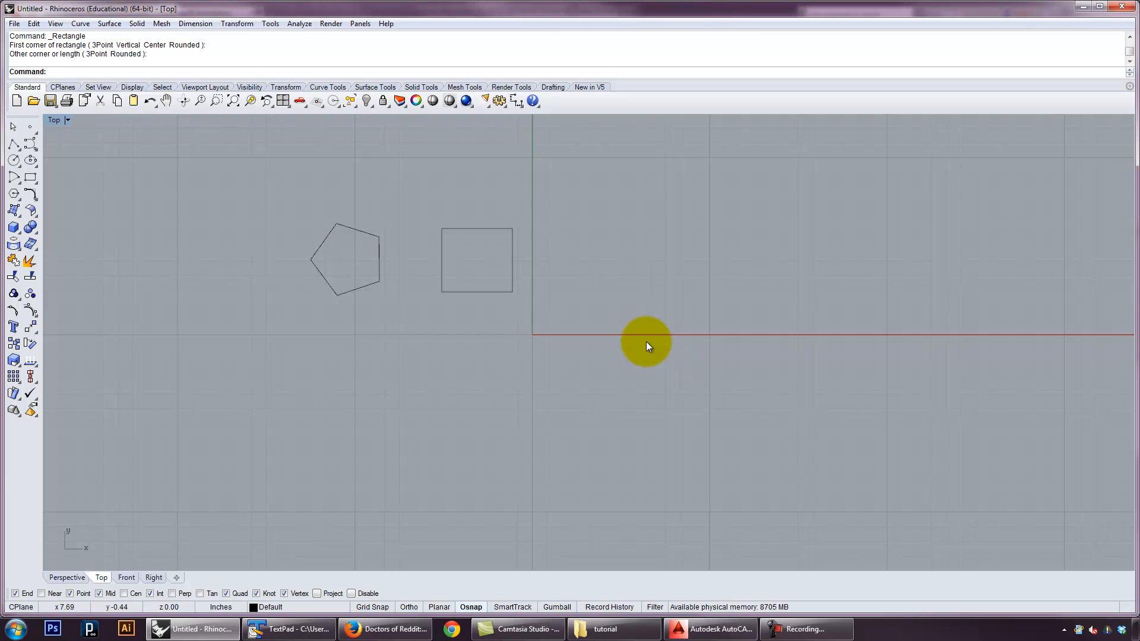
Move the rectangle freehand slightly up and to the left, and deselect it
click(476, 293)
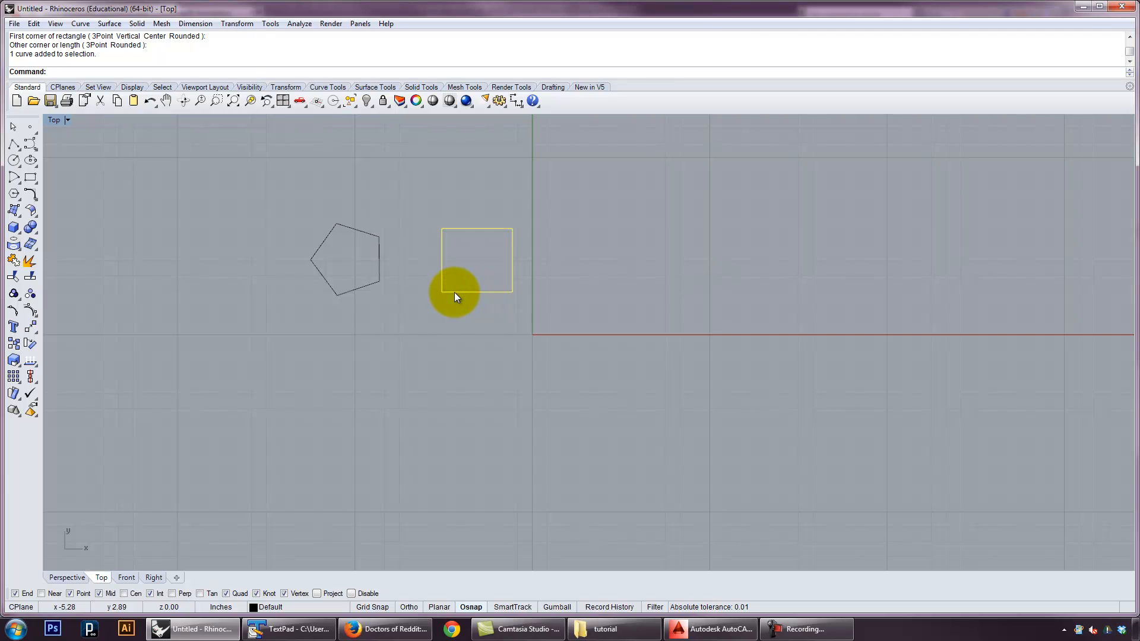
drag(453, 292, 533, 275)
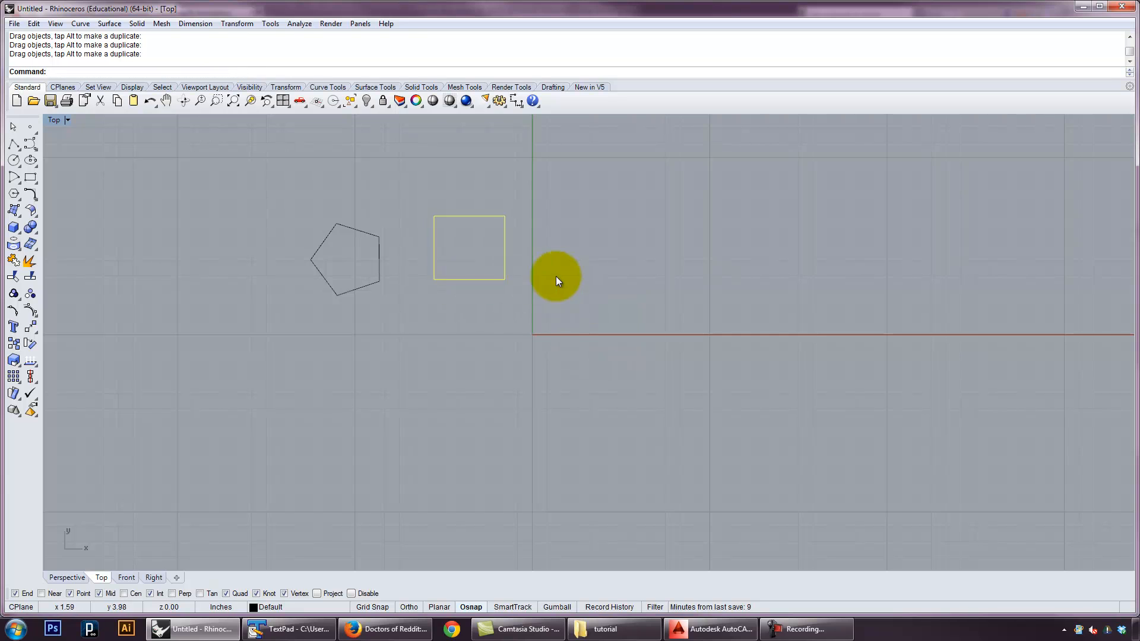
click(555, 275)
Move the rectangle from its lower-left corner onto the pentagon's upper-right vertex
text(move)
key(Return)
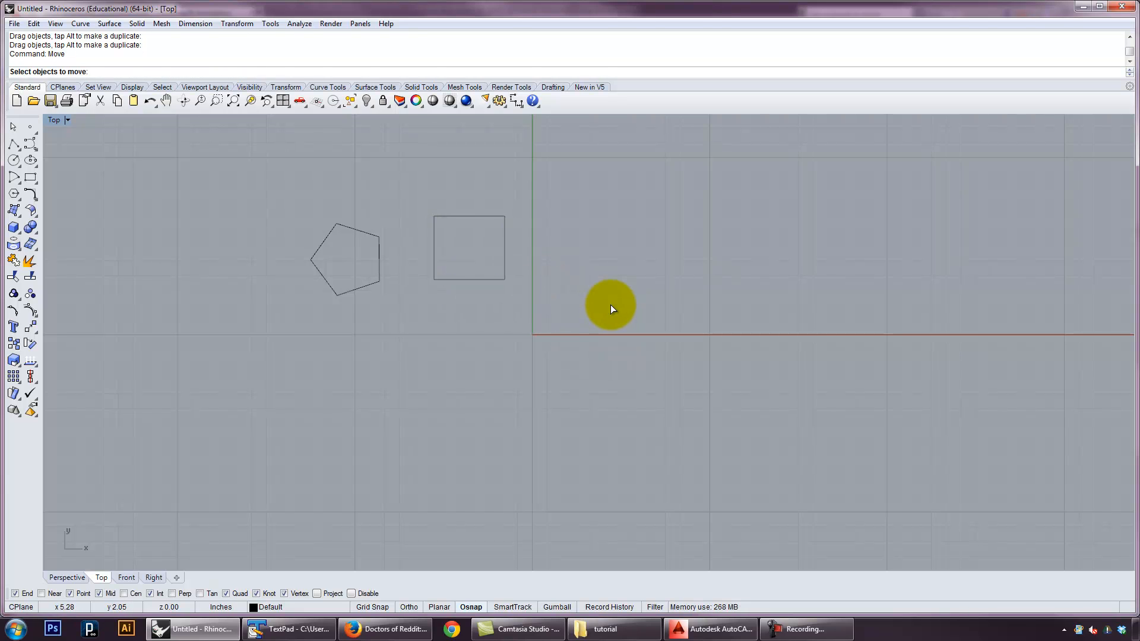
click(505, 261)
key(Return)
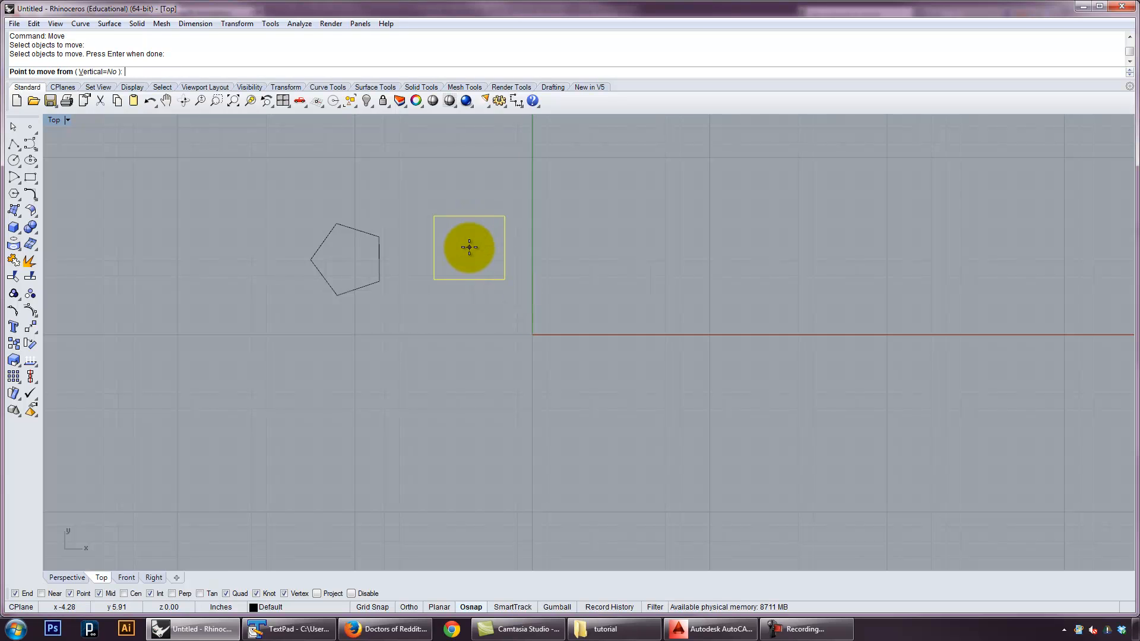
click(434, 279)
click(380, 236)
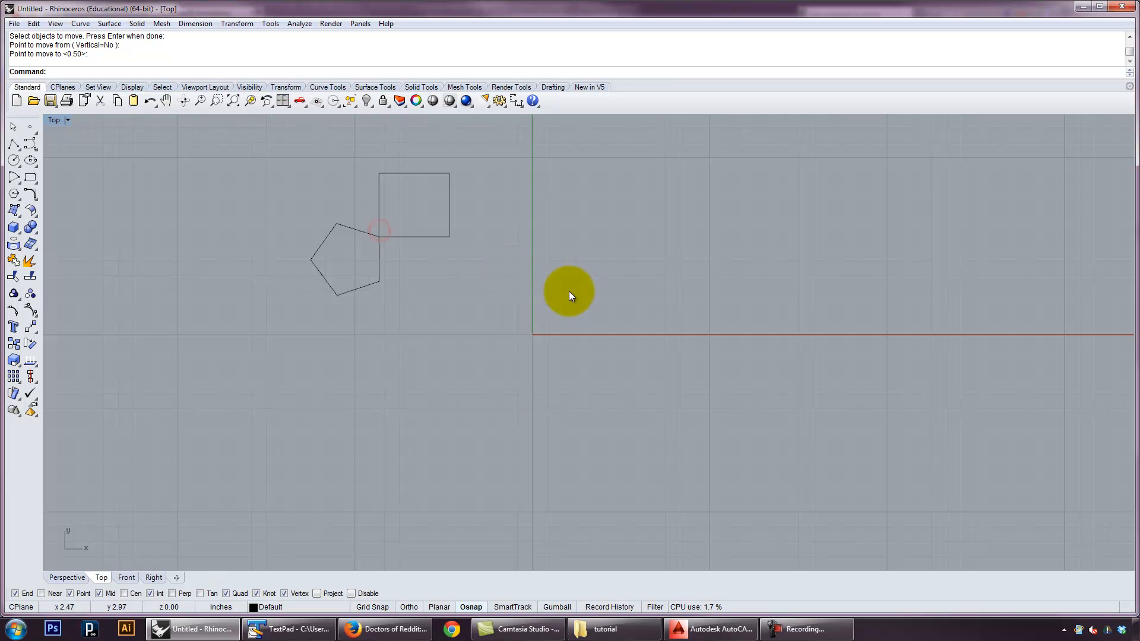
Move the pentagon and rectangle together from their shared corner to 0,0, and deselect them
drag(445, 295, 359, 231)
key(Return)
click(379, 236)
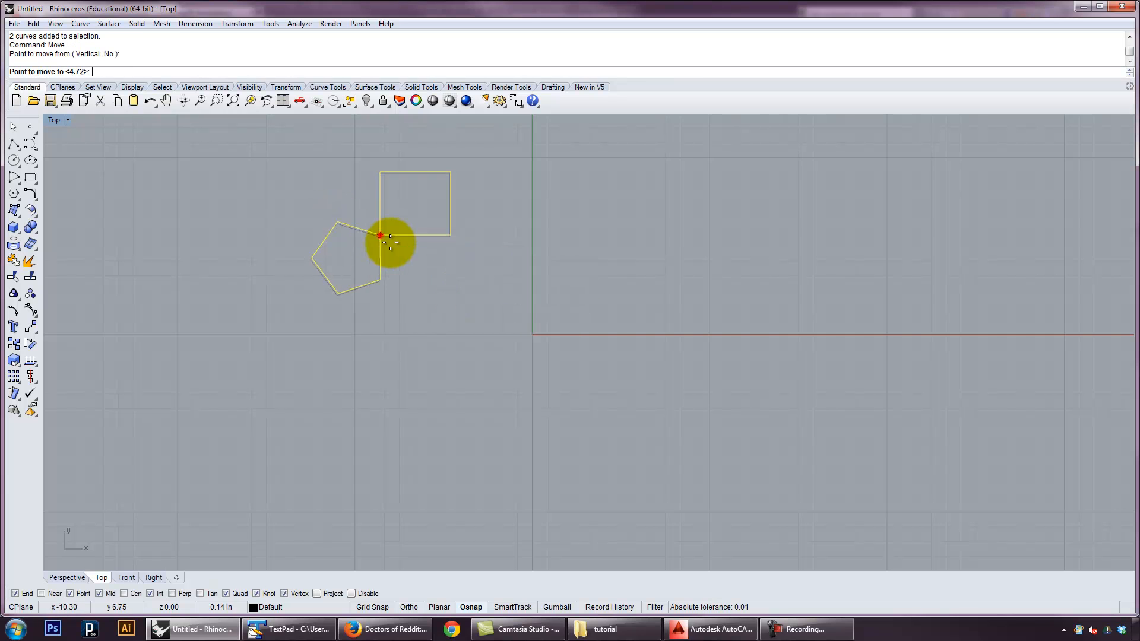
text(0,0)
key(Return)
key(Escape)
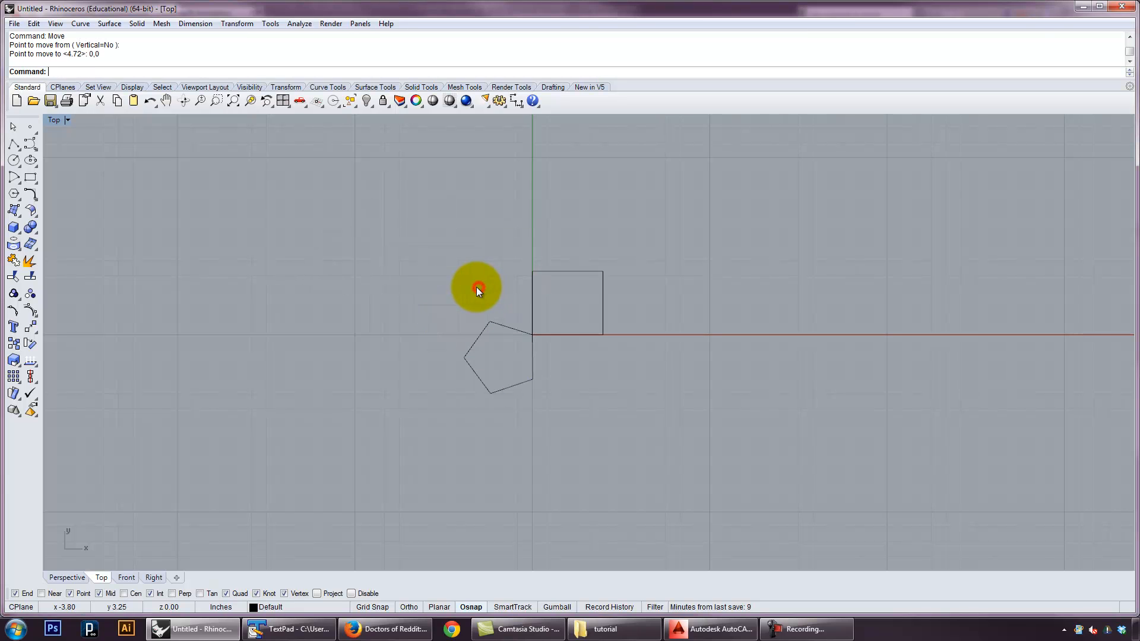
Rotate the rectangle 45 degrees about its corner at the origin, and undo the rotation
click(571, 335)
text(rotate)
key(Return)
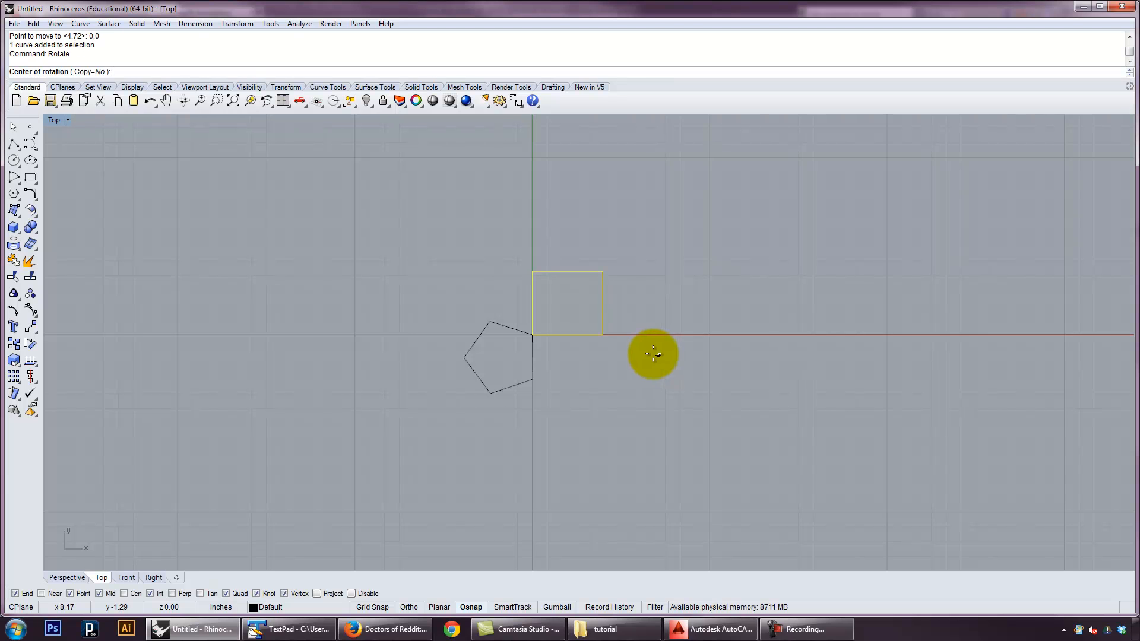
click(535, 335)
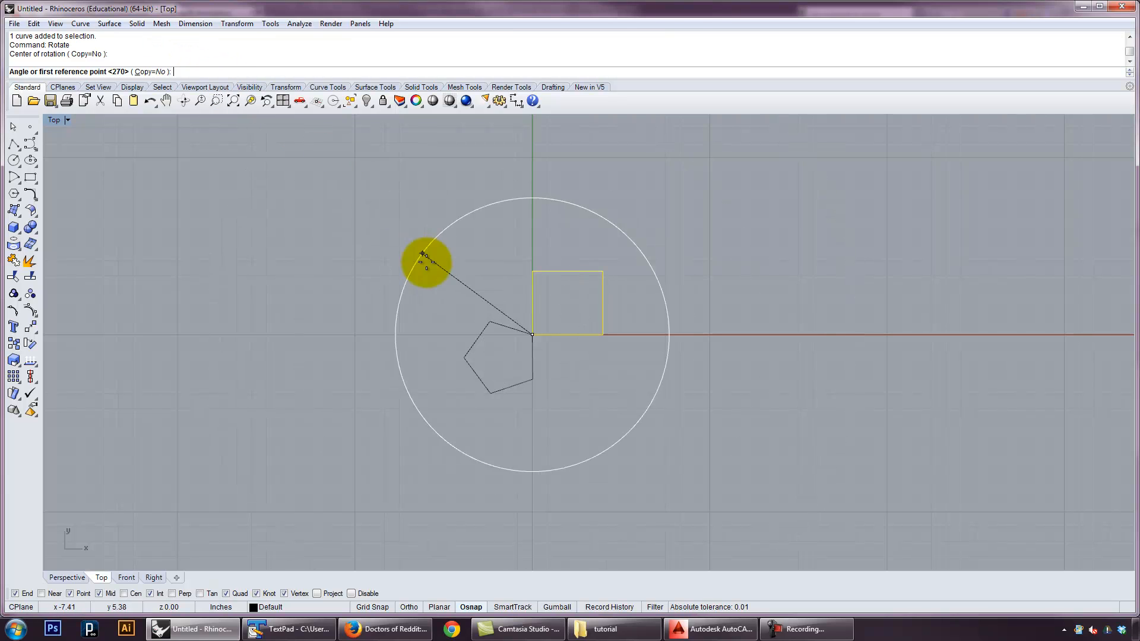
text(45)
key(Return)
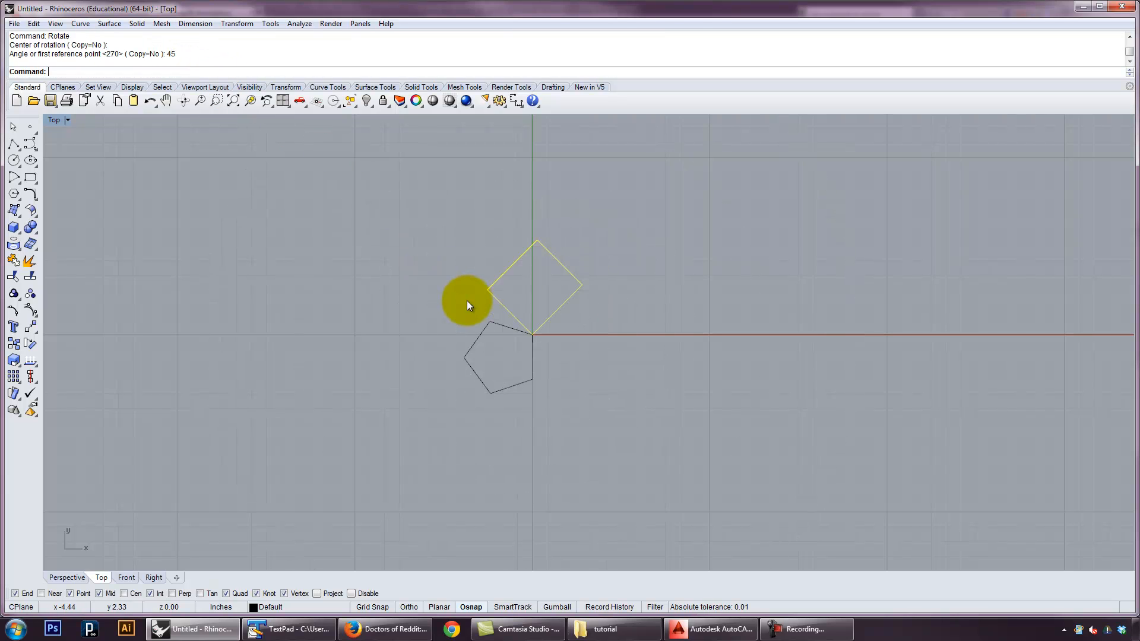
key(ctrl+z)
Try rotating the rectangle about the origin from its upper-left corner as reference point, turning Ortho on and toggling Planar on and off
key(Return)
click(534, 334)
click(532, 271)
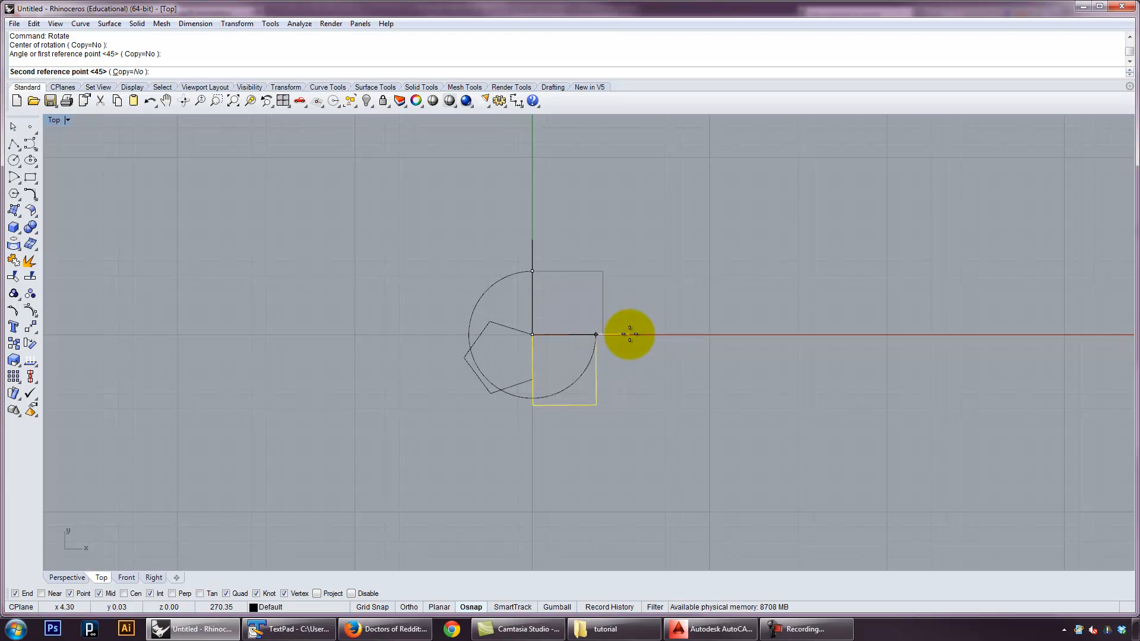
click(410, 608)
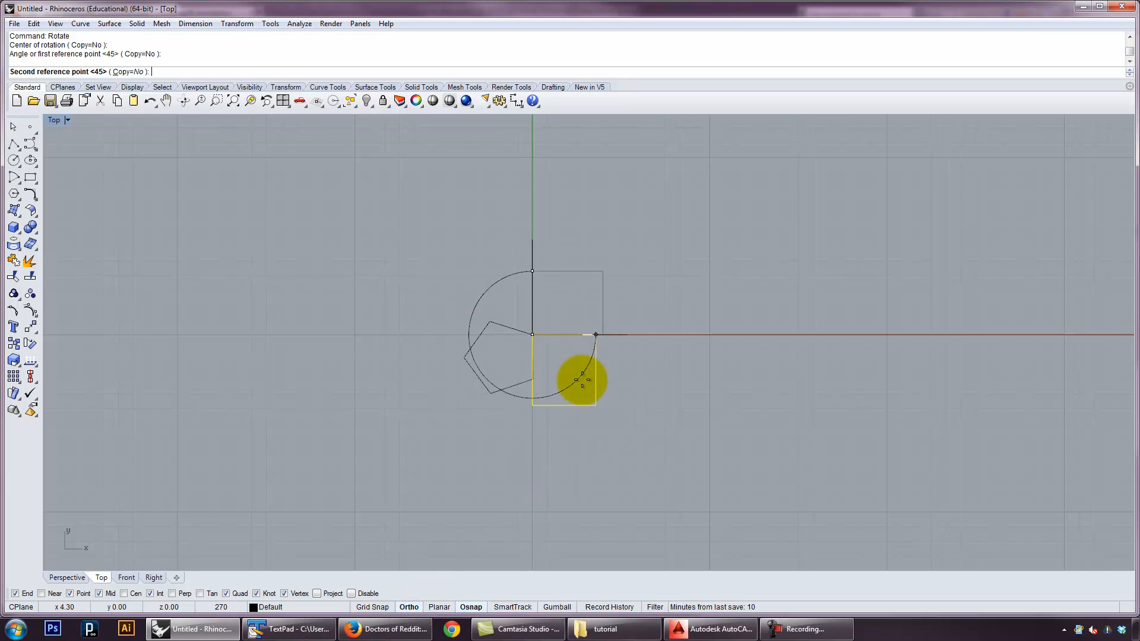
click(439, 606)
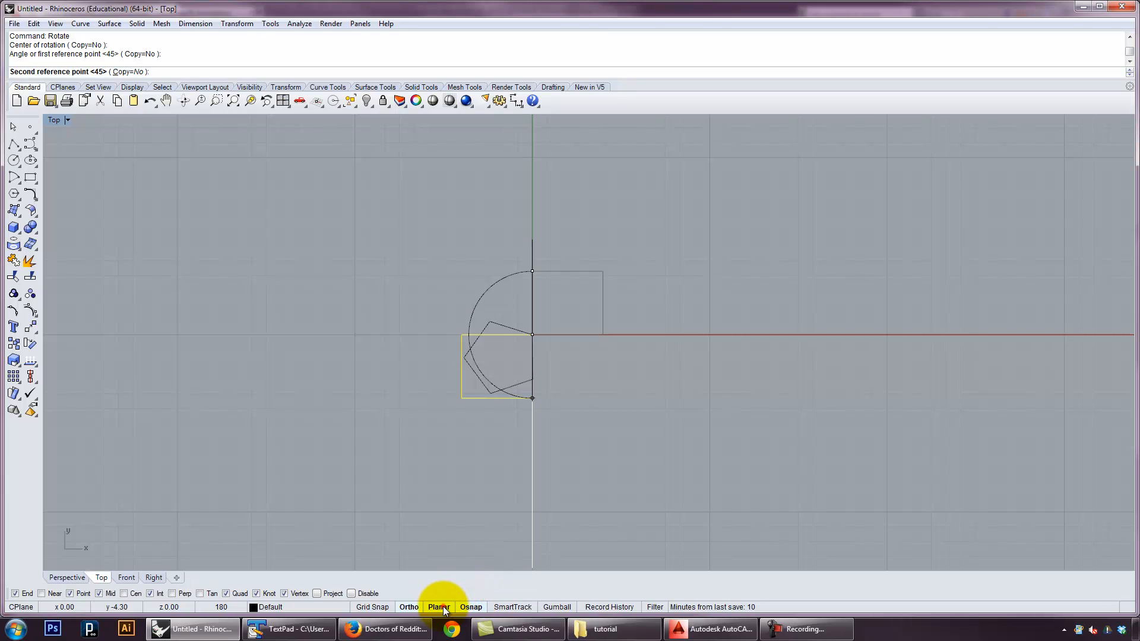
click(440, 607)
Check the Ortho snap angle in the modeling aids options, cancel without changes, and deselect the rectangle
right_click(410, 606)
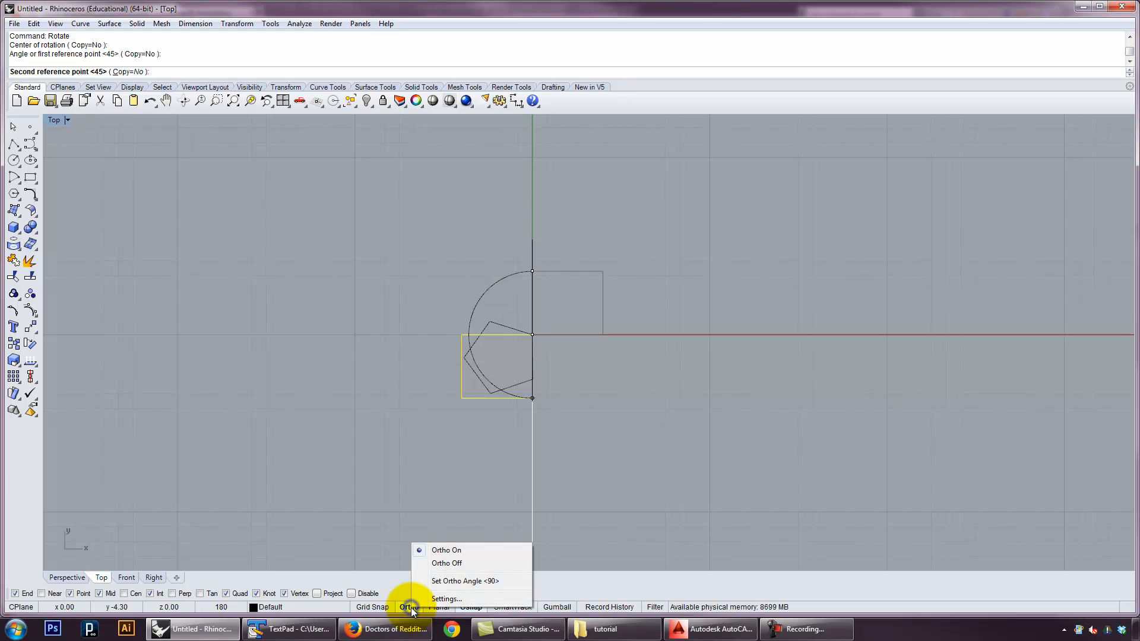
click(447, 598)
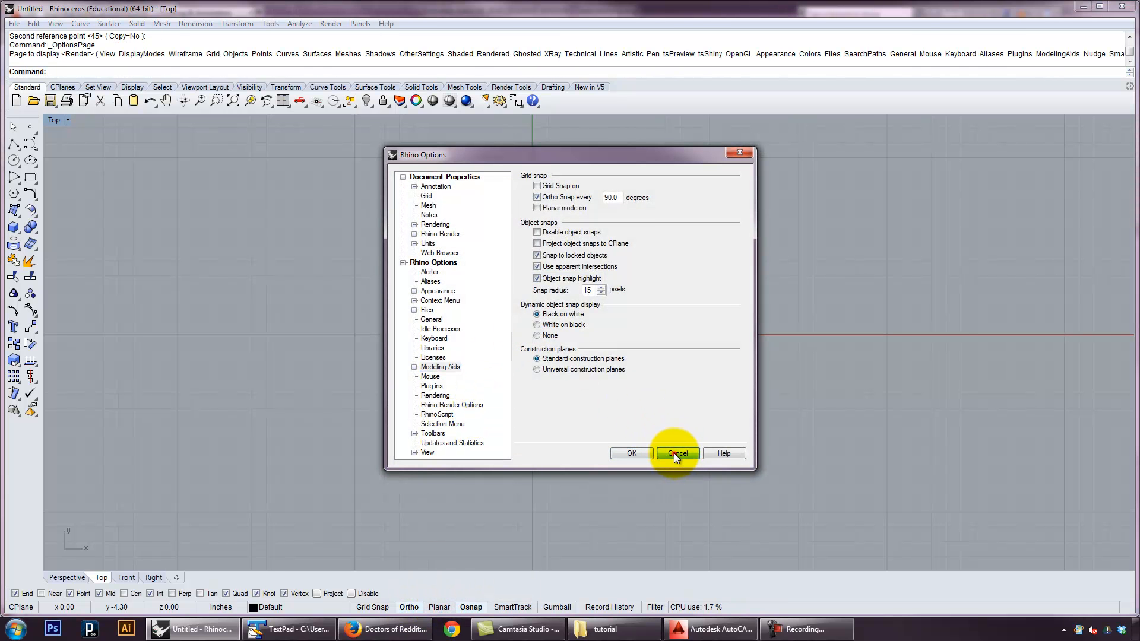
click(675, 452)
click(409, 606)
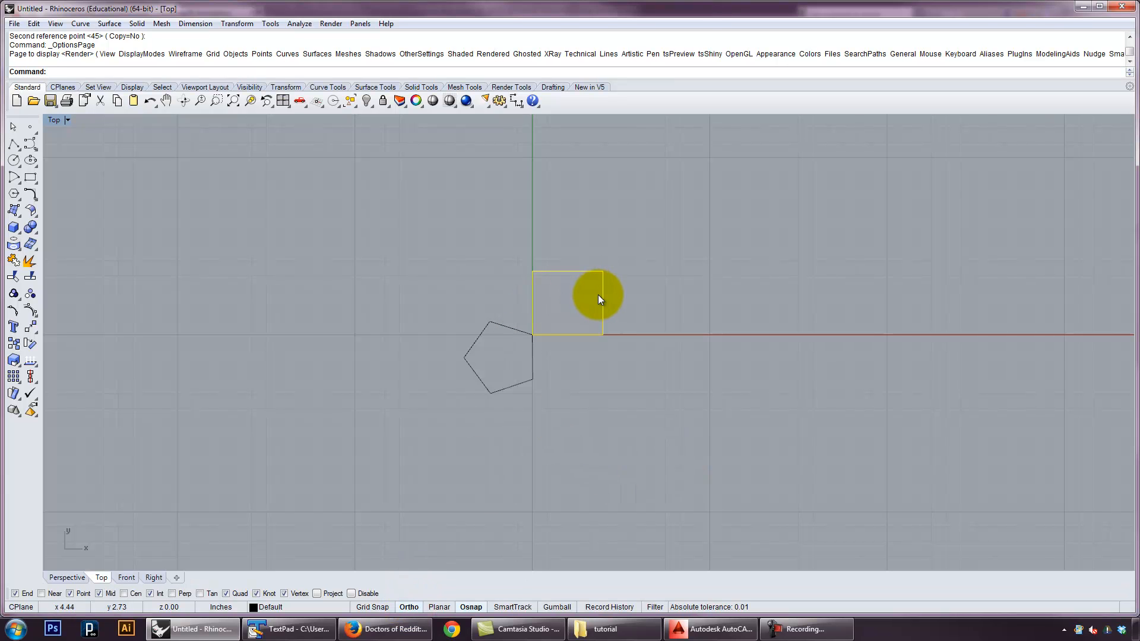
right_click(579, 323)
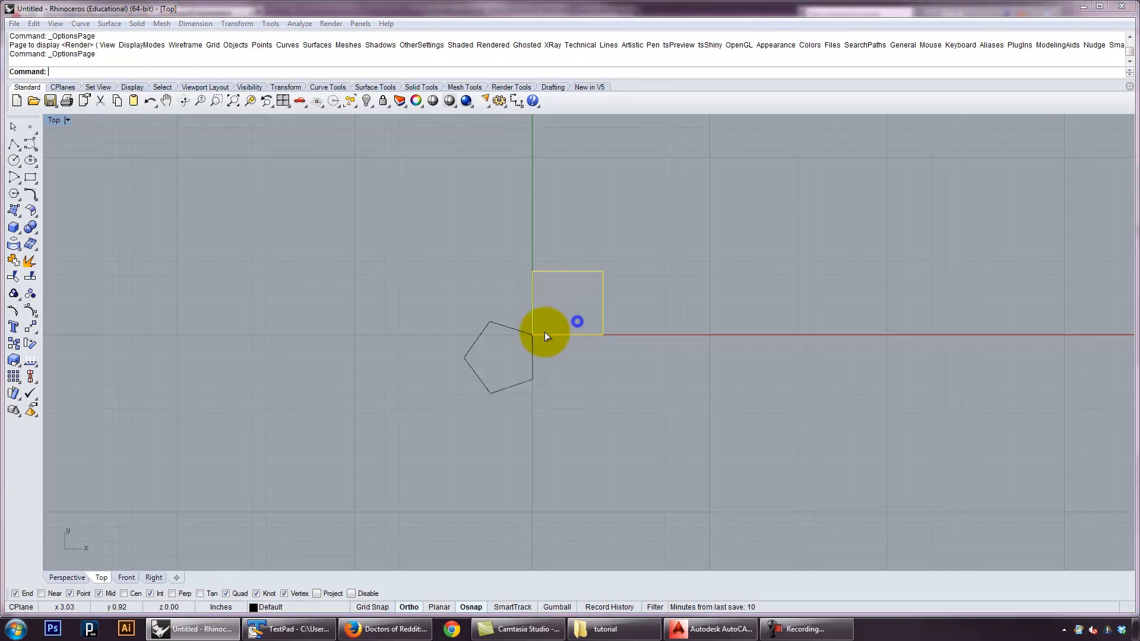
click(671, 451)
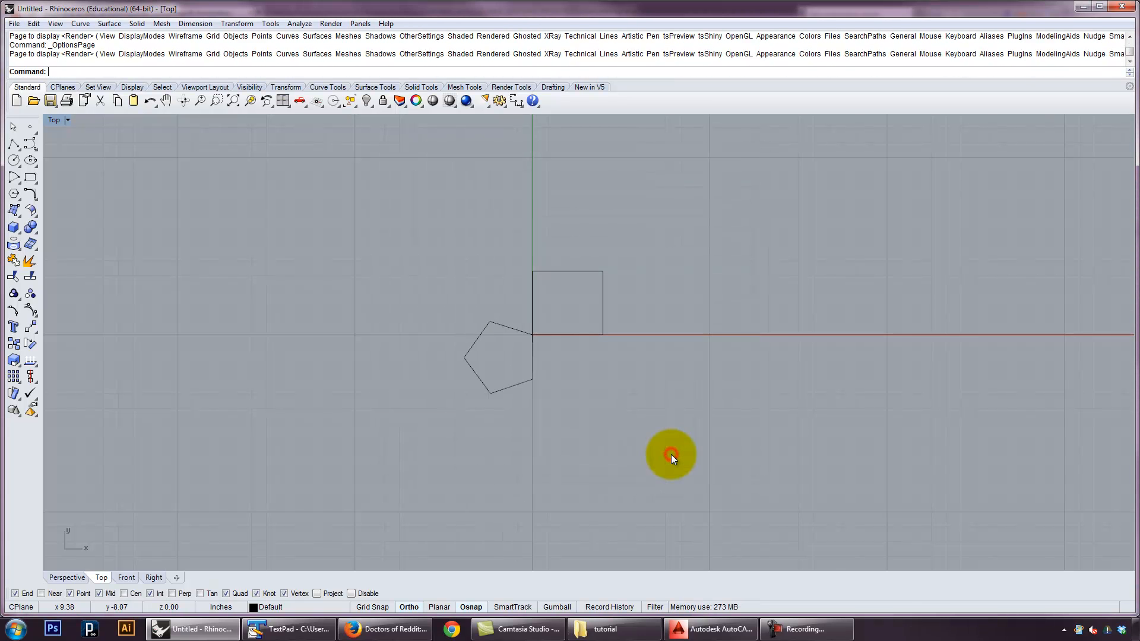
Scale the pentagon and rectangle about the origin by a factor of 2, and undo the scaling
drag(567, 299, 483, 308)
text(scale)
key(Return)
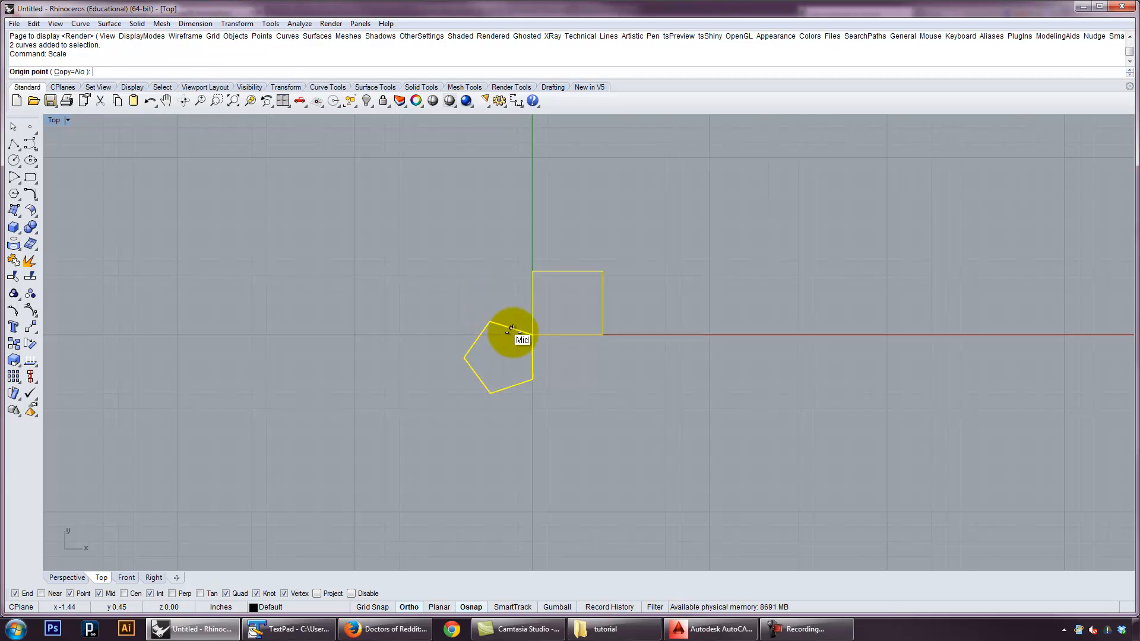
click(531, 334)
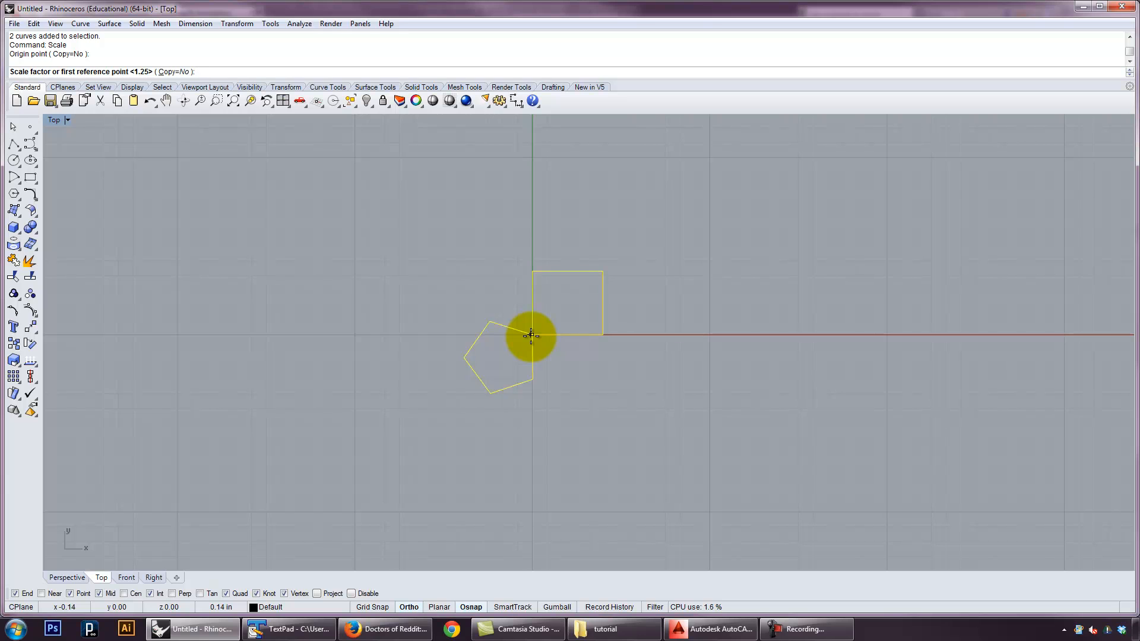
text(2)
key(Return)
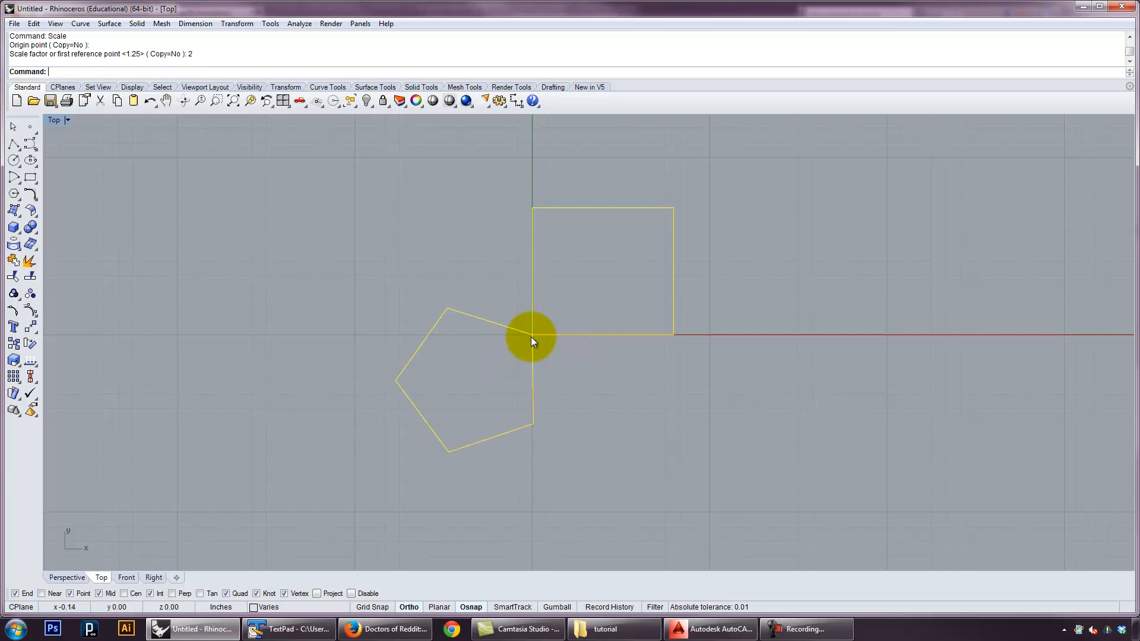
key(ctrl+z)
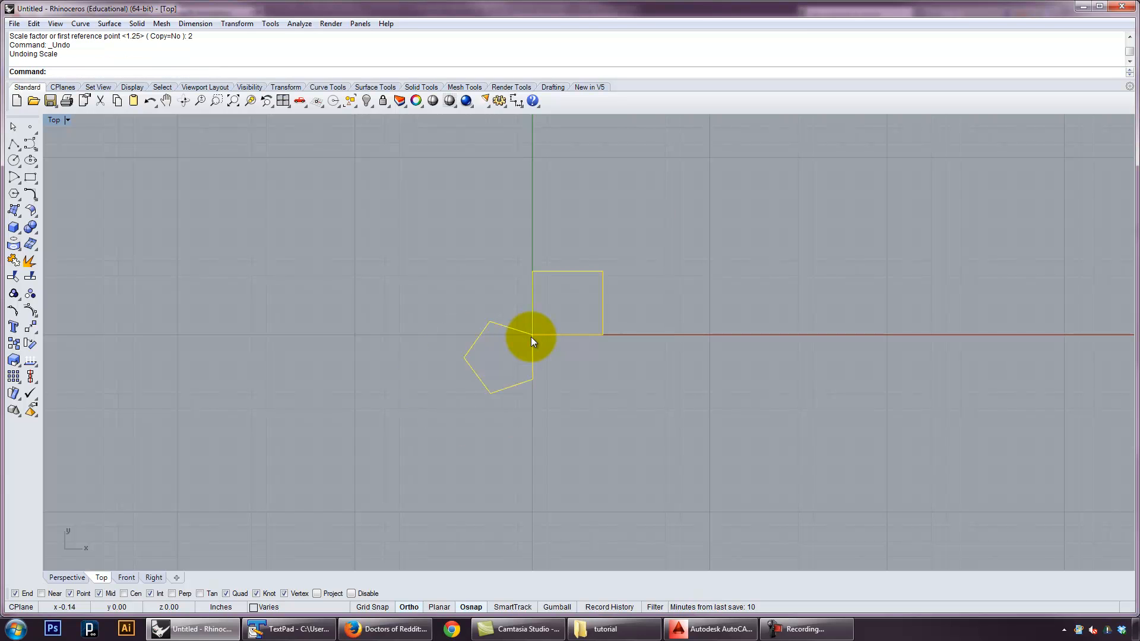
Scale both shapes about the origin by a factor of 0.5, and undo the scaling
key(Return)
click(531, 336)
text(0.5)
key(Return)
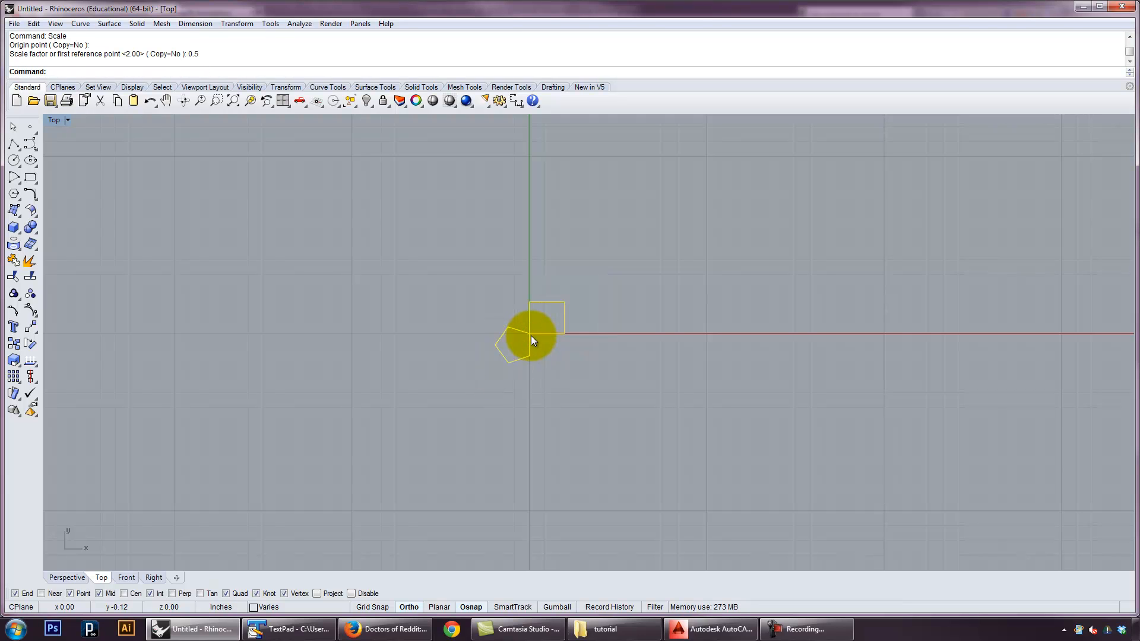
key(ctrl+z)
Scale both shapes from the origin using the rectangle's lower-right corner and a farther point on the red axis as references, and undo it
key(Return)
click(529, 332)
key(F8)
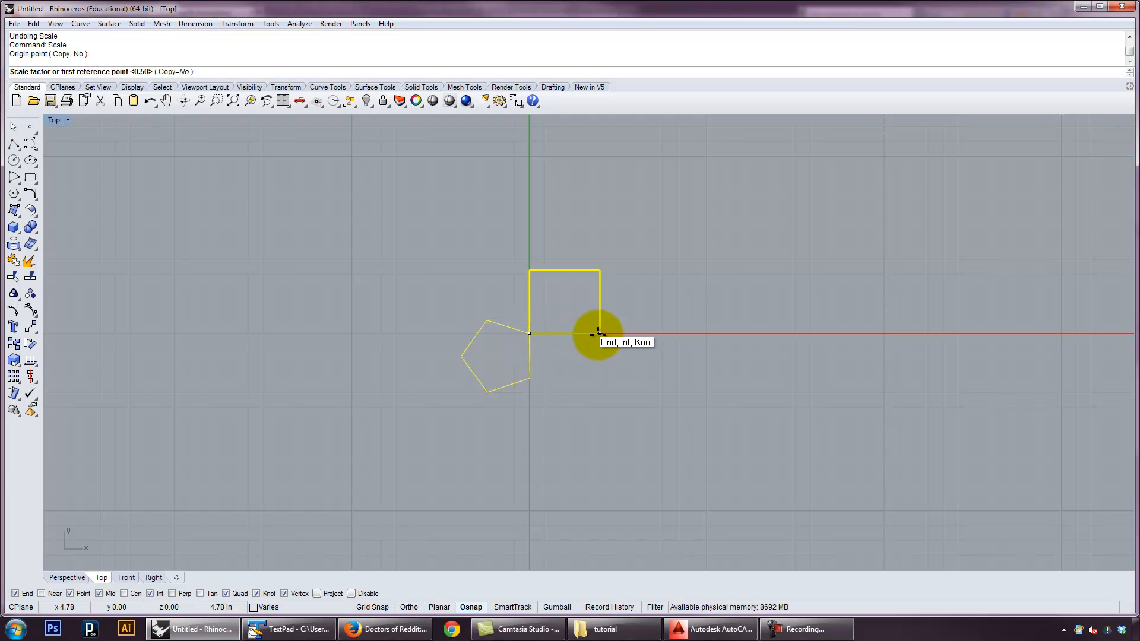
click(600, 333)
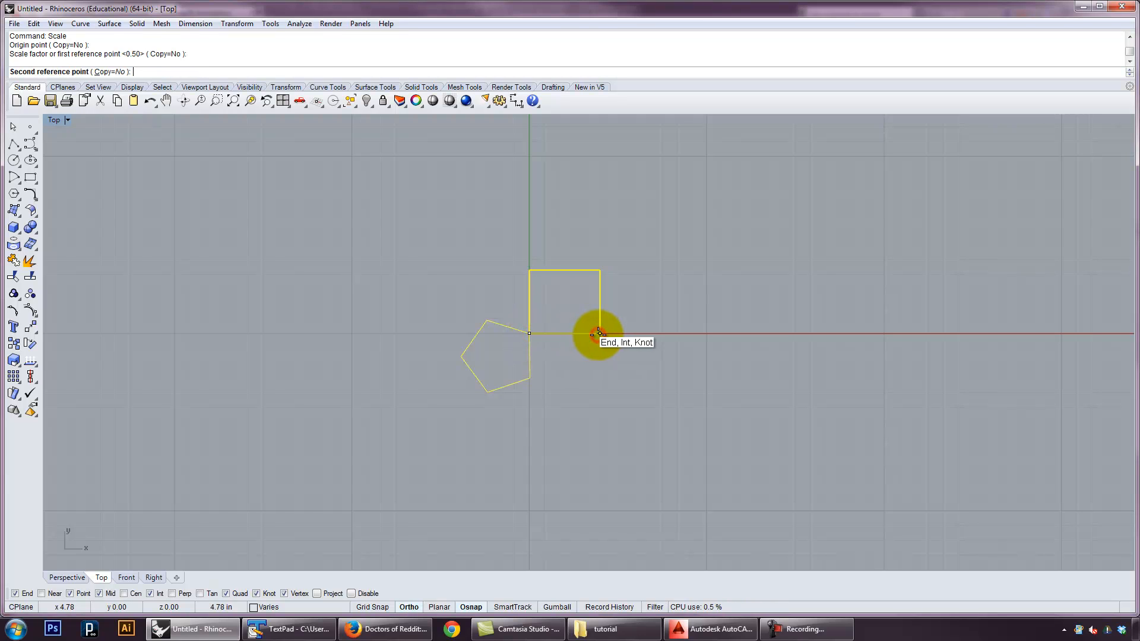
key(F8)
click(707, 333)
key(ctrl+z)
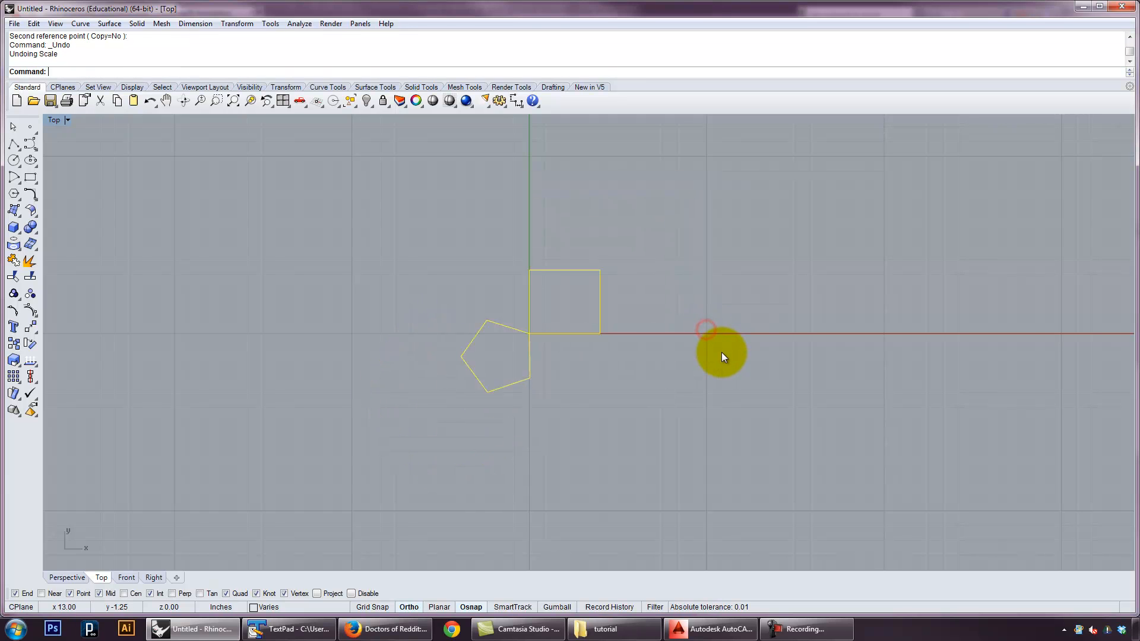
Try a non-uniform scale (ScaleNU) of both shapes about the origin, picking X-axis reference points, and cancel it
key(Escape)
text(Nu)
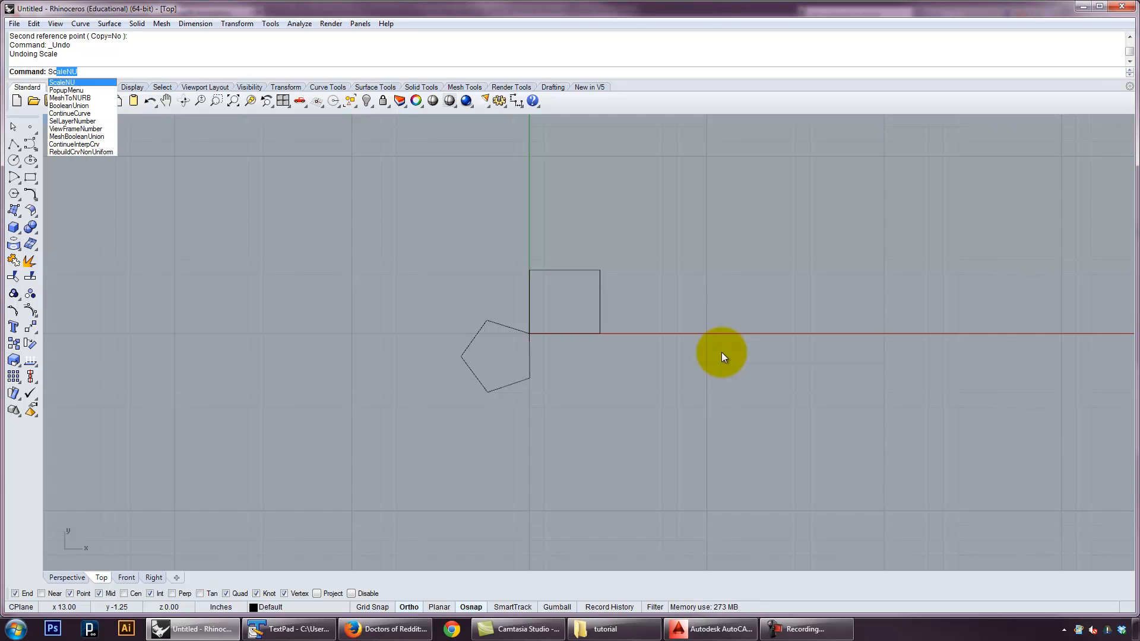
key(Return)
drag(730, 362, 469, 288)
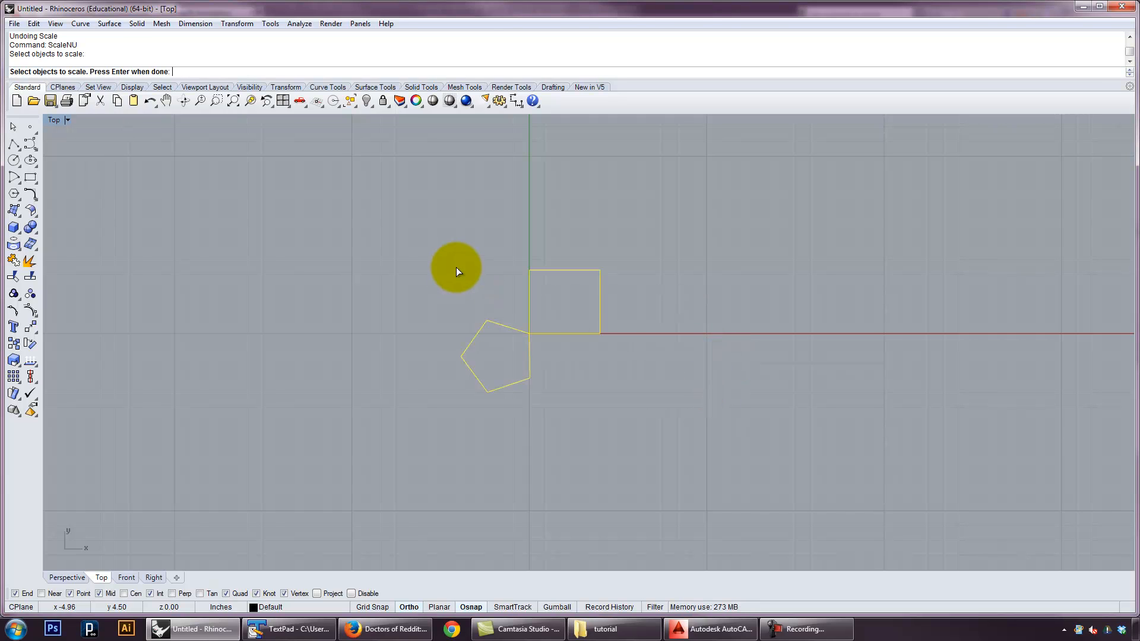
key(Return)
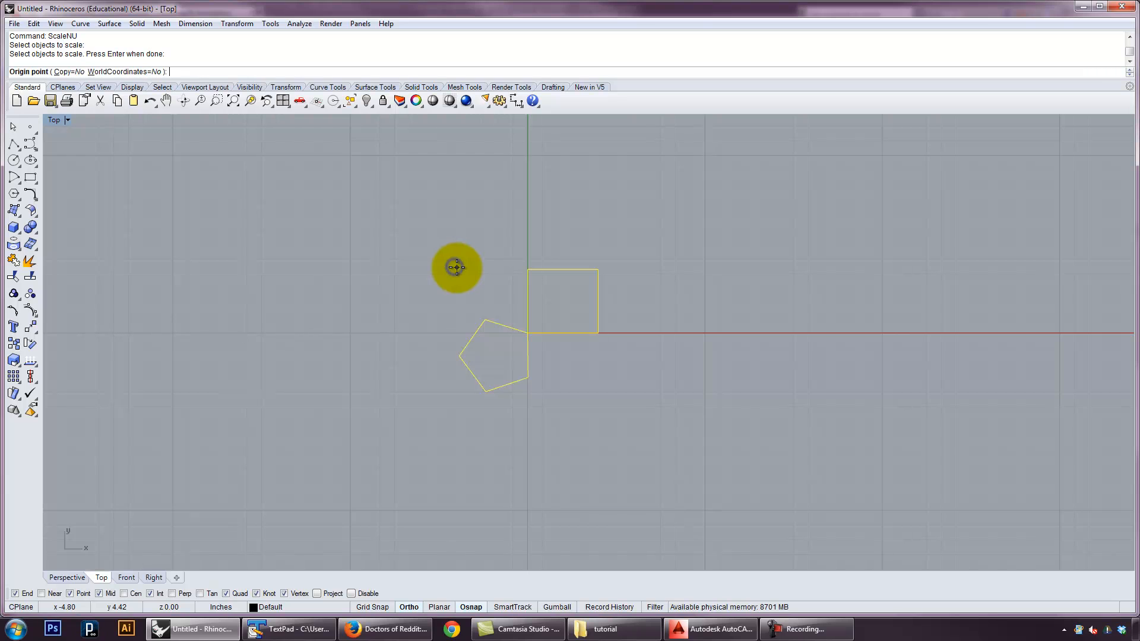
click(527, 333)
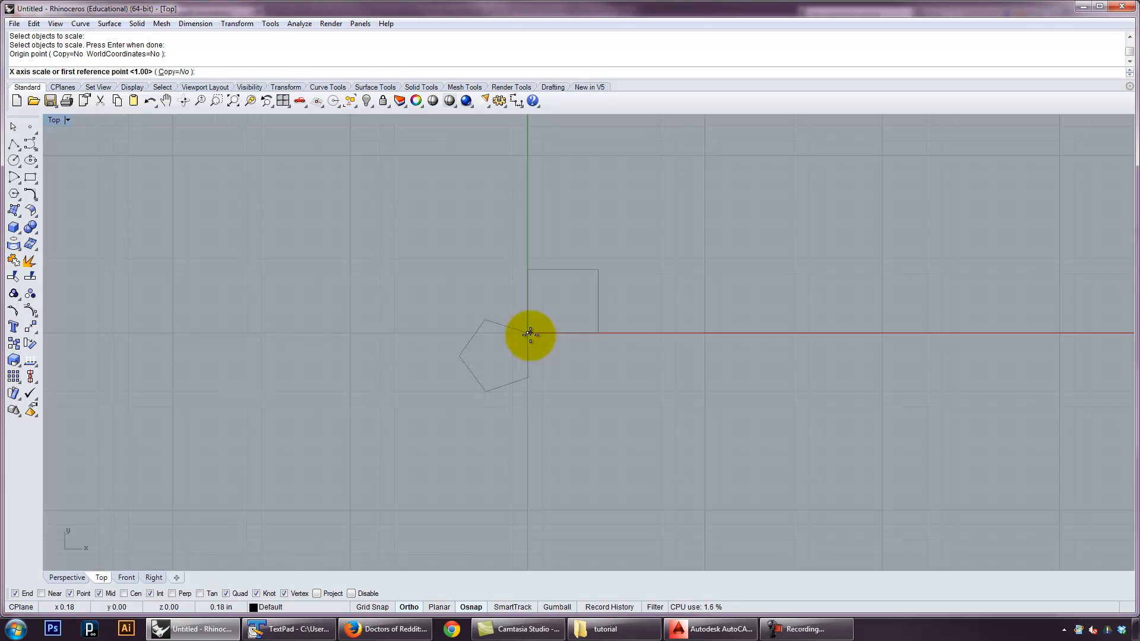
click(530, 334)
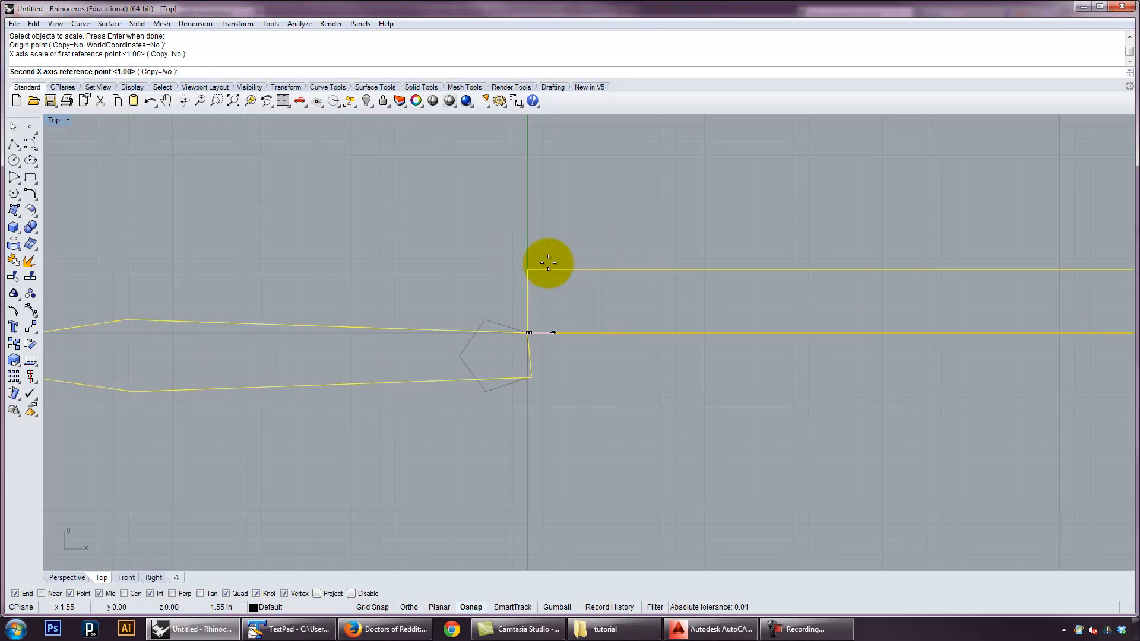
click(543, 261)
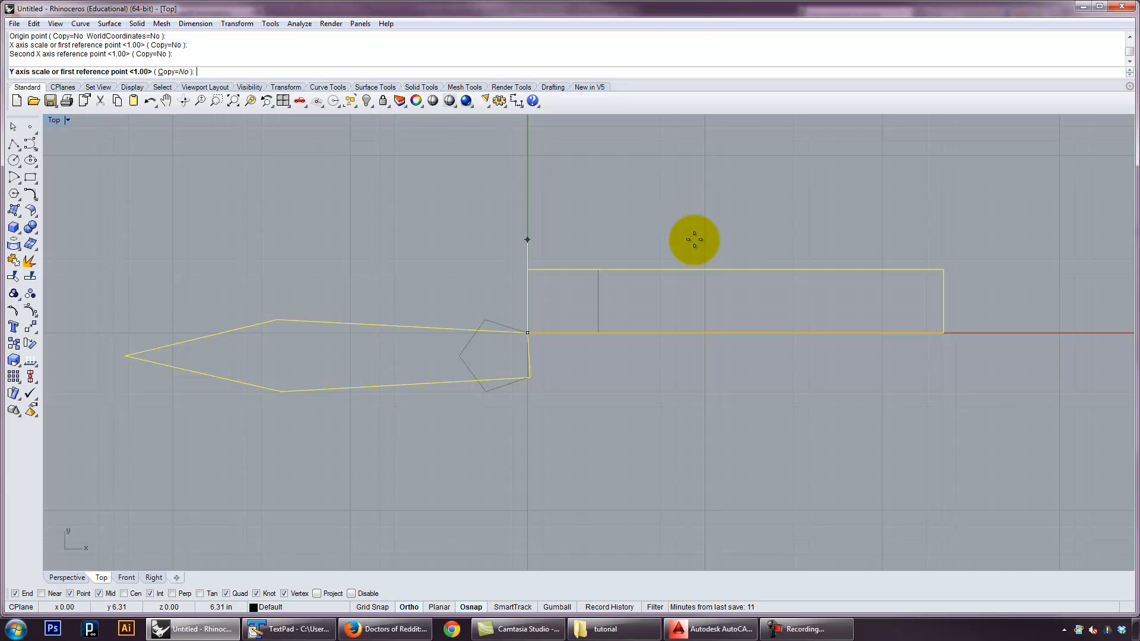
key(Escape)
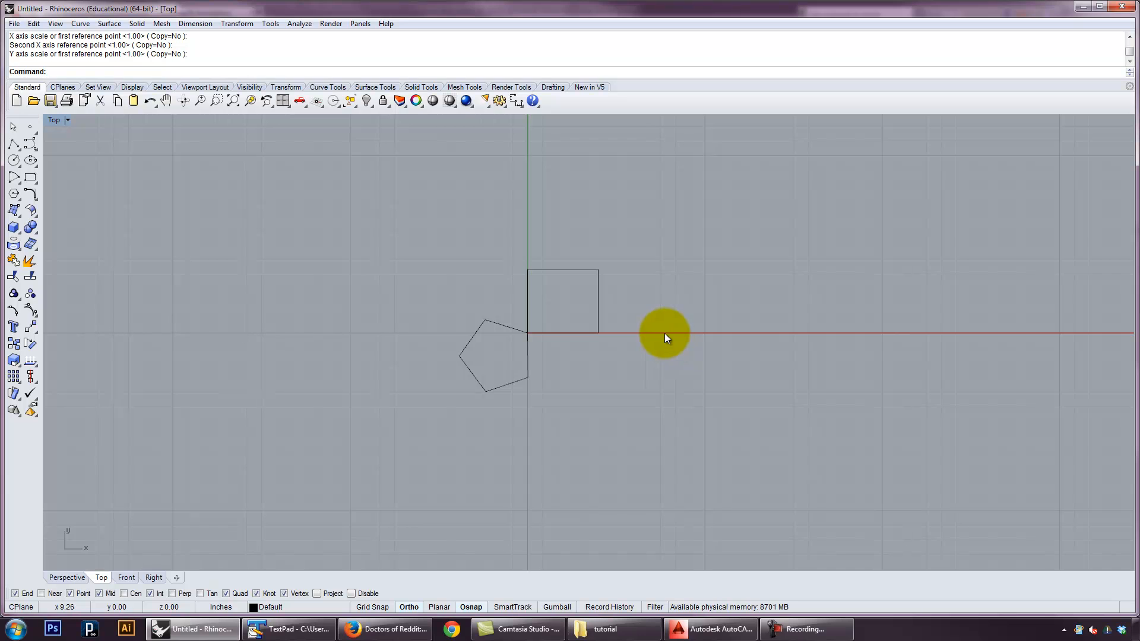
Hide the rectangle at the origin so only the pentagon is shown
click(631, 446)
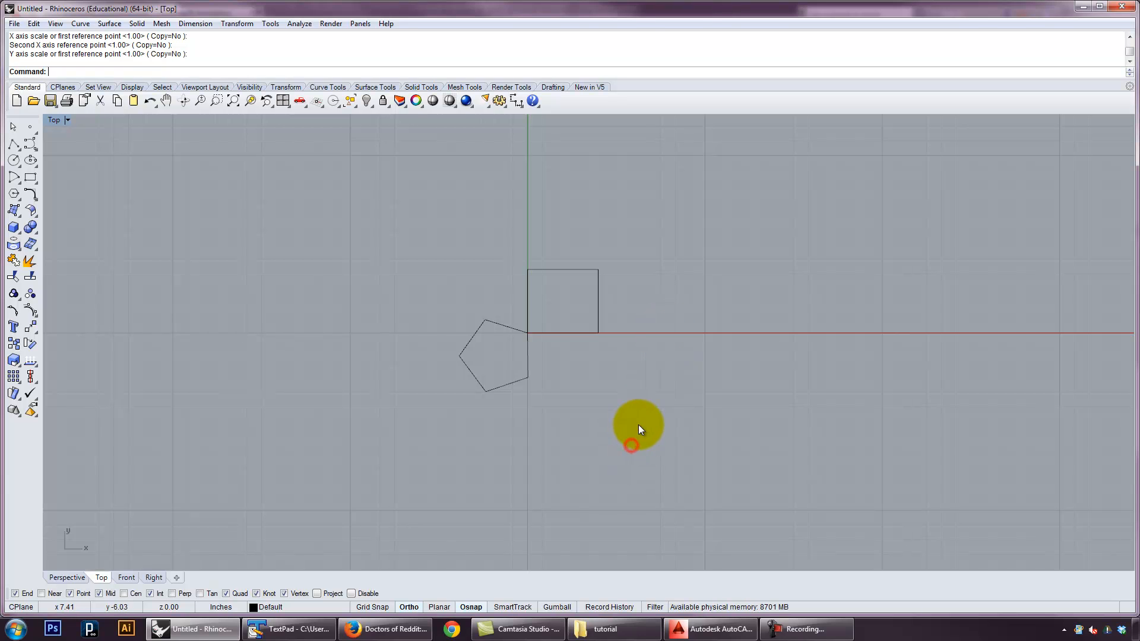
click(641, 412)
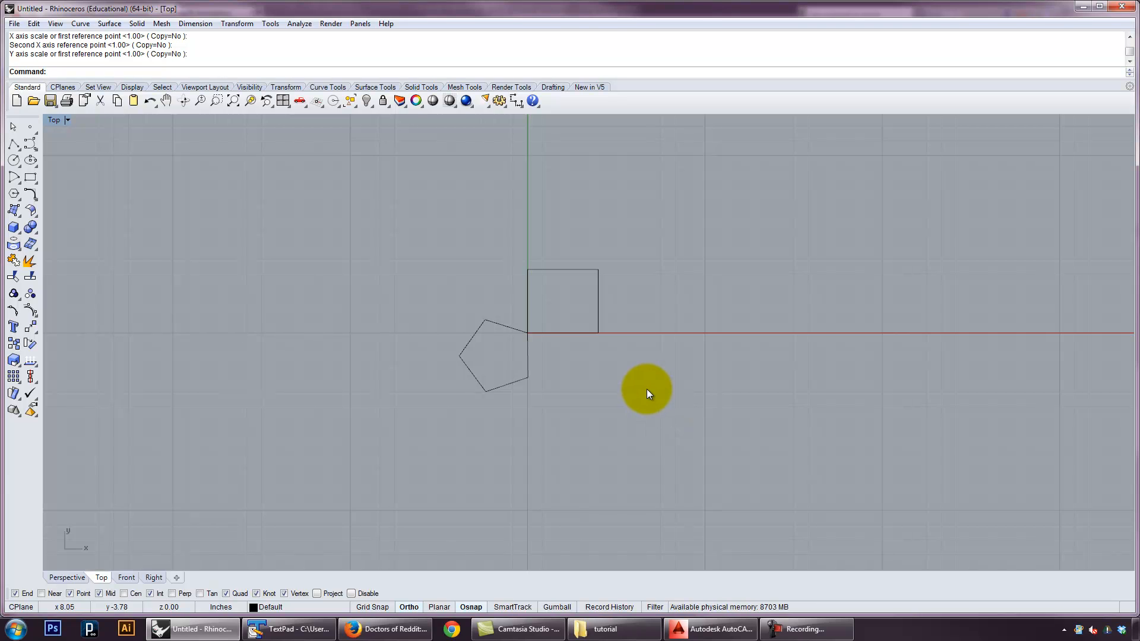
drag(668, 417, 569, 291)
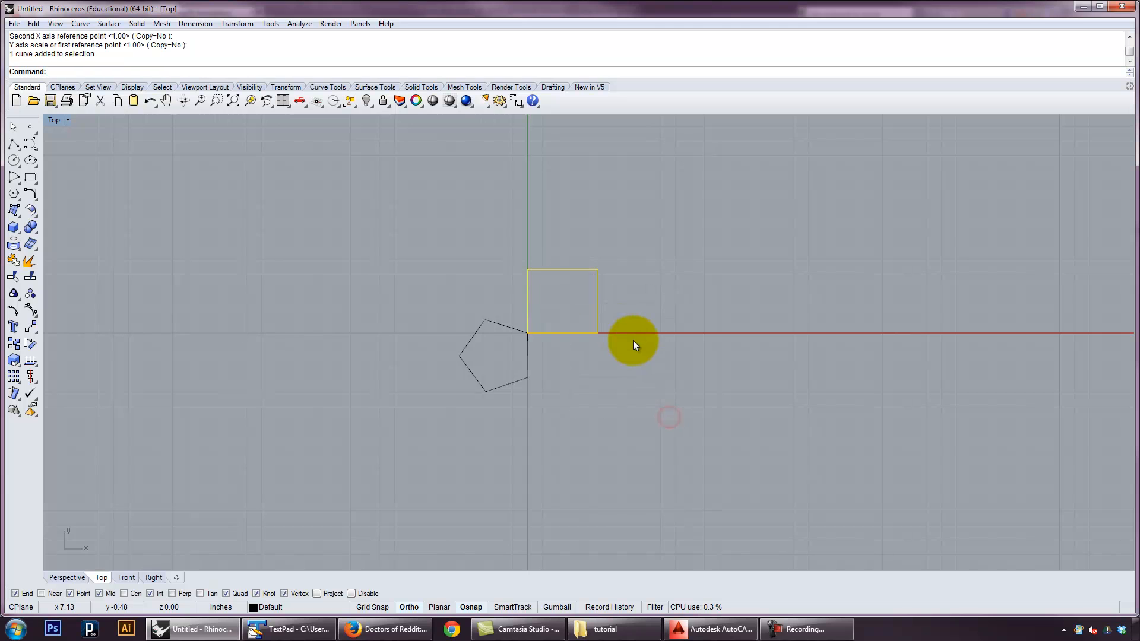
key(ctrl+h)
Move the pentagon below the red axis with Ortho turned off, and show the hidden rectangle again
drag(499, 384, 594, 447)
click(418, 606)
drag(605, 382, 579, 414)
click(499, 470)
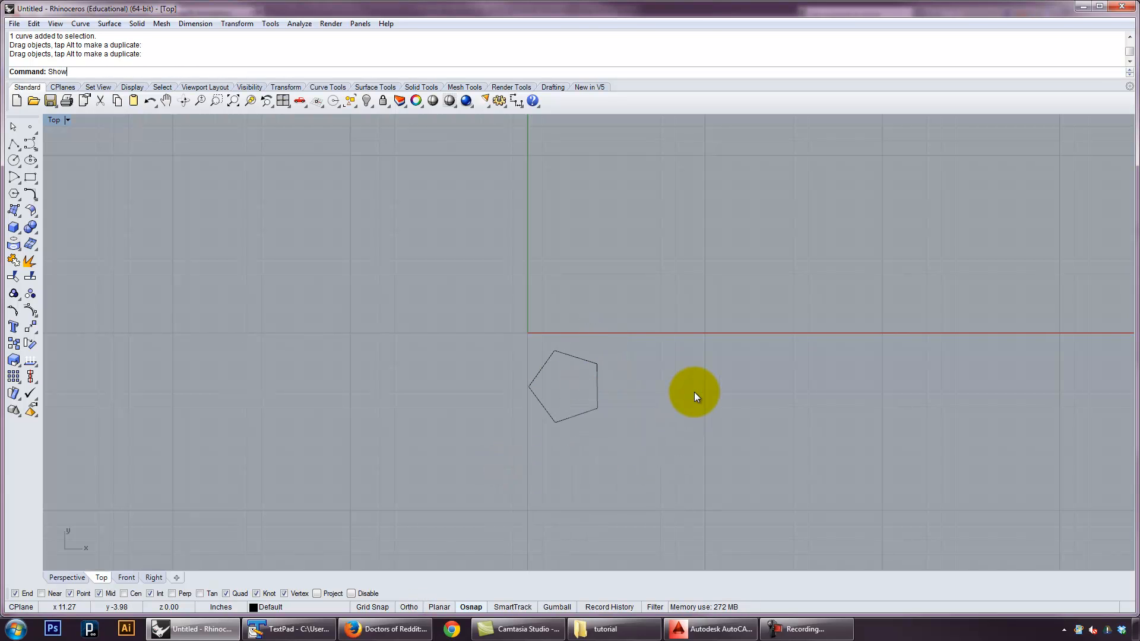
key(ctrl+alt+h)
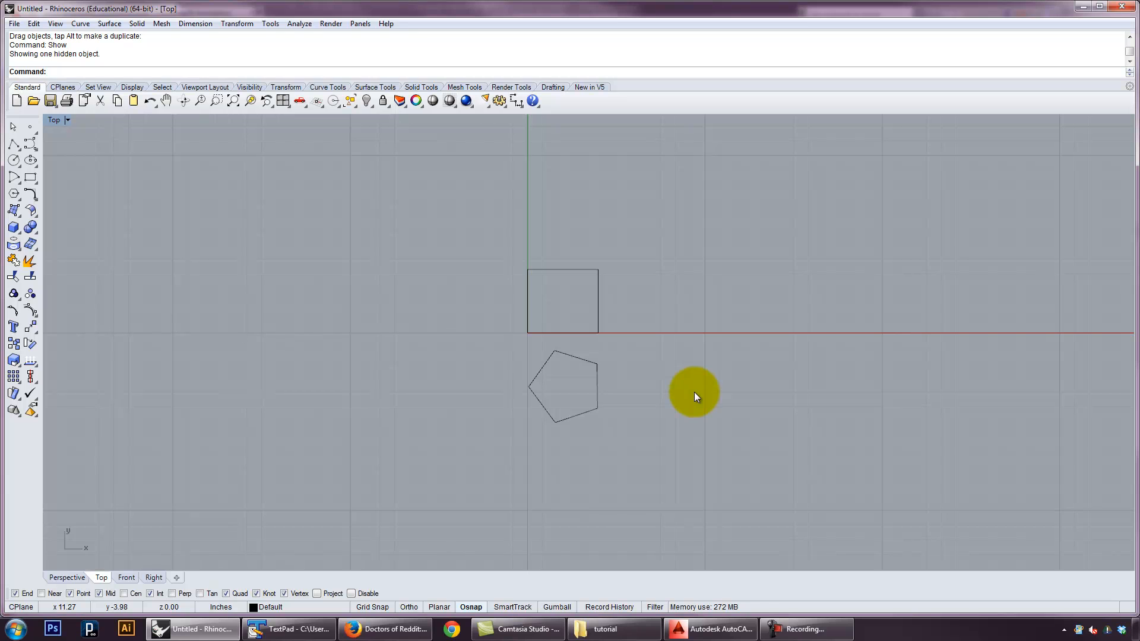
click(699, 393)
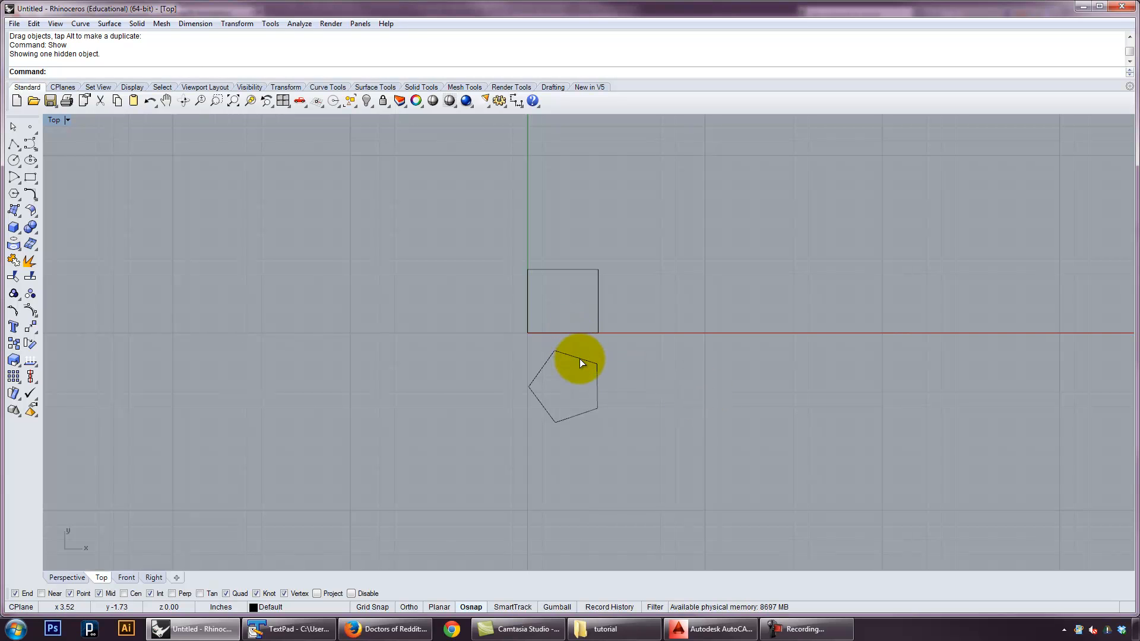
Move the pentagon back to the left of the green axis and hide it
drag(579, 359, 457, 355)
click(577, 373)
drag(529, 414, 447, 370)
text(Hd)
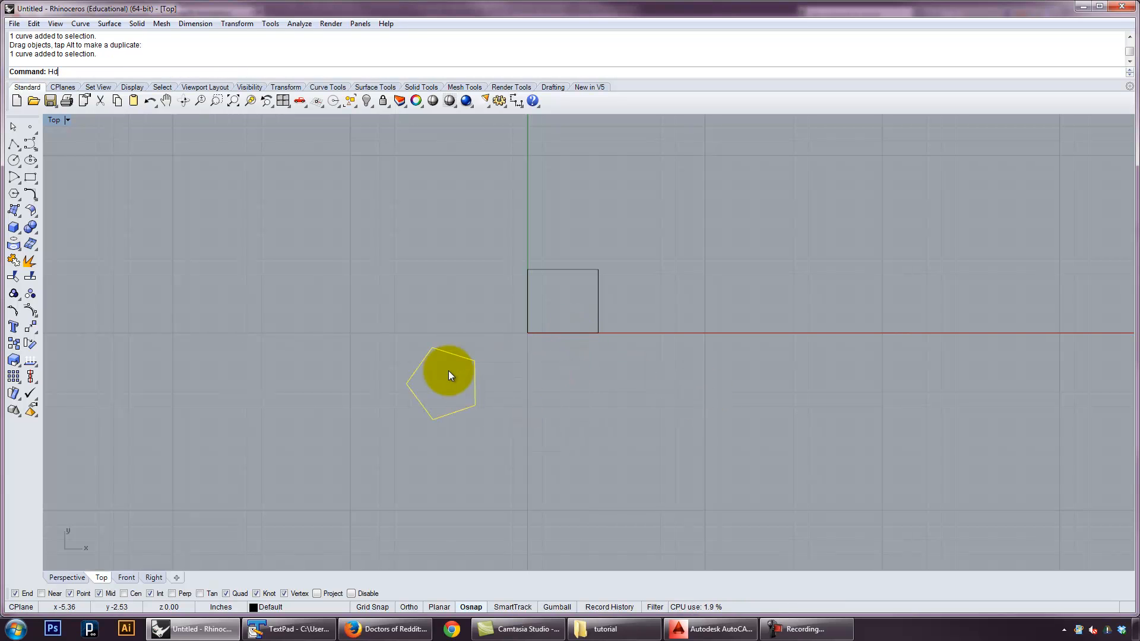
key(BackSpace)
text(ide)
key(Return)
Hide the rectangle as well, and show all hidden objects again
drag(657, 396, 582, 294)
text(Hide)
key(Return)
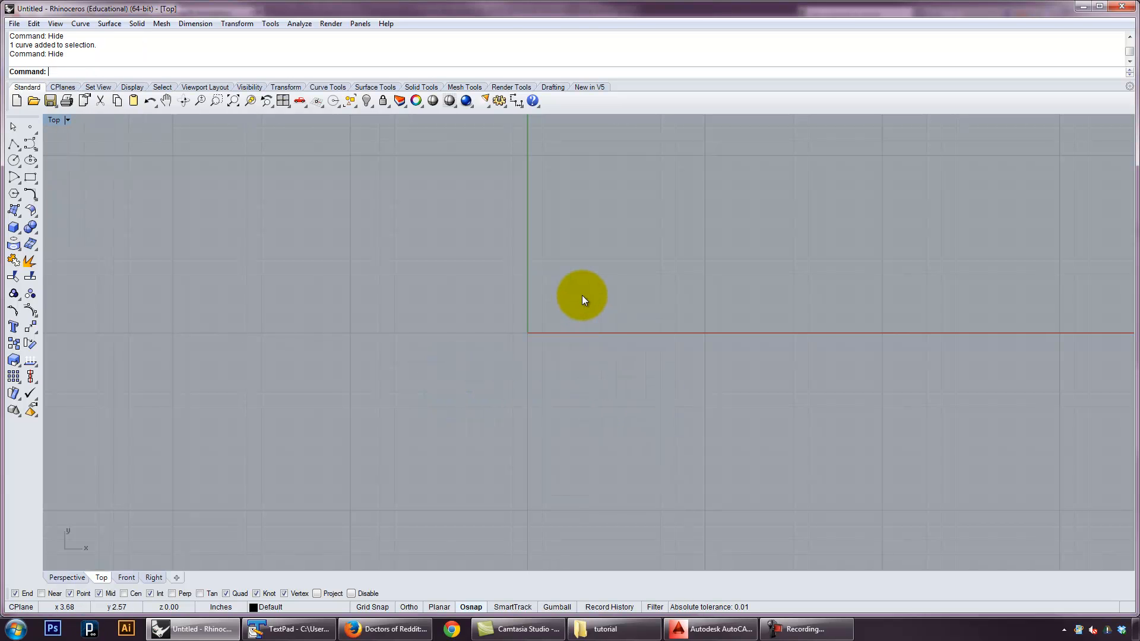
text(Show)
key(Return)
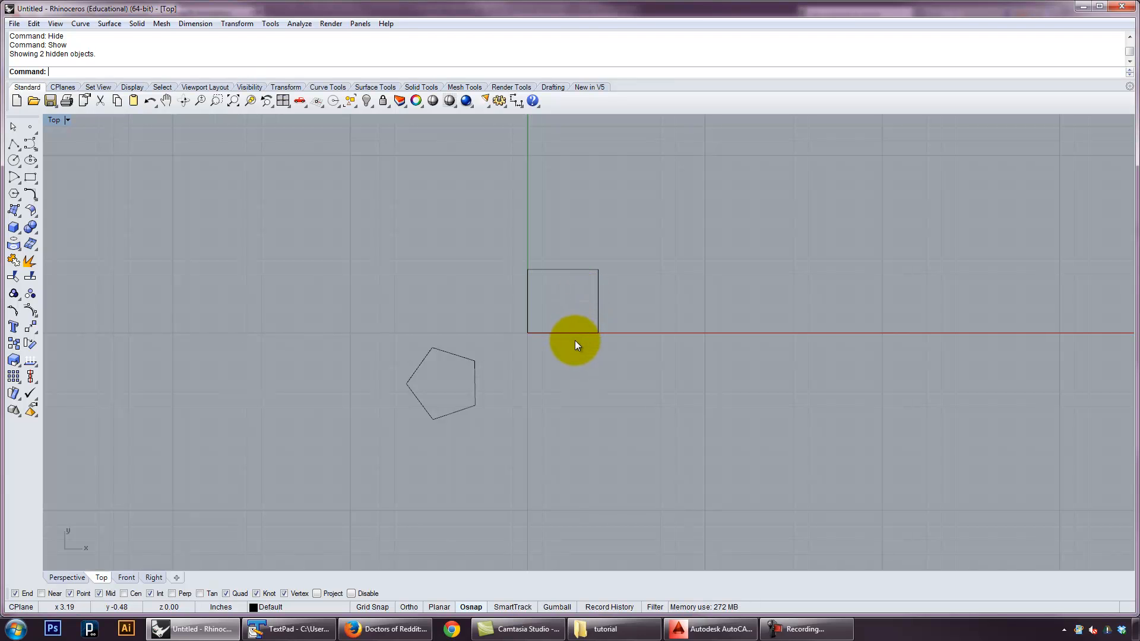
Move the rectangle right along the red axis by half its width and mirror a copy across a vertical line near the origin
drag(568, 335, 678, 354)
text(Miror)
key(Return)
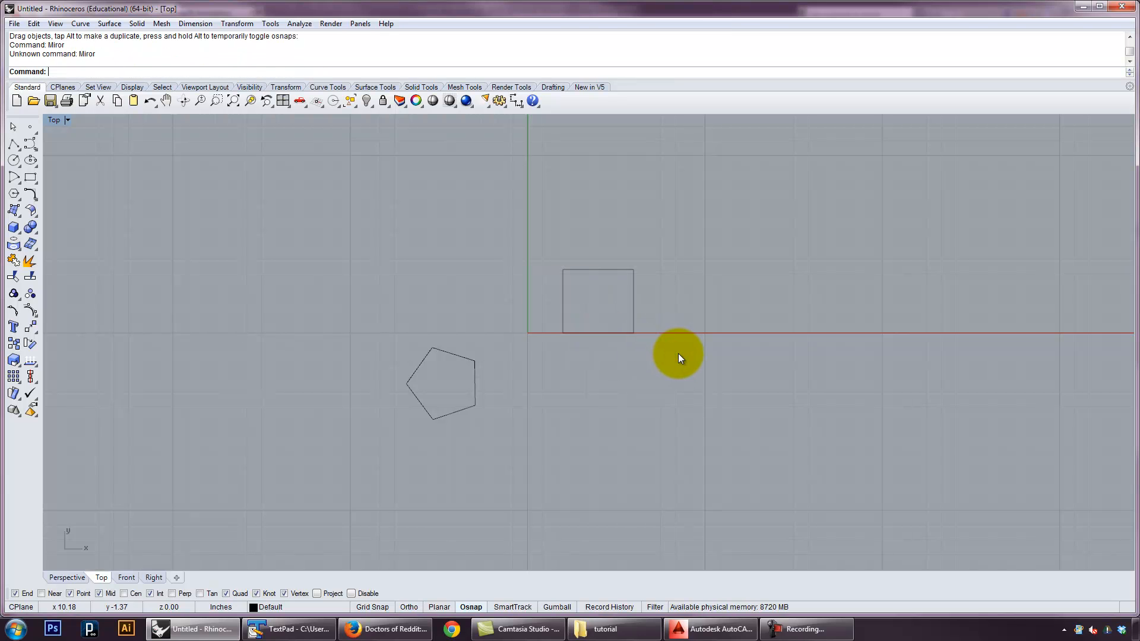
text(Mirror)
key(Return)
drag(643, 379, 492, 273)
right_click(495, 299)
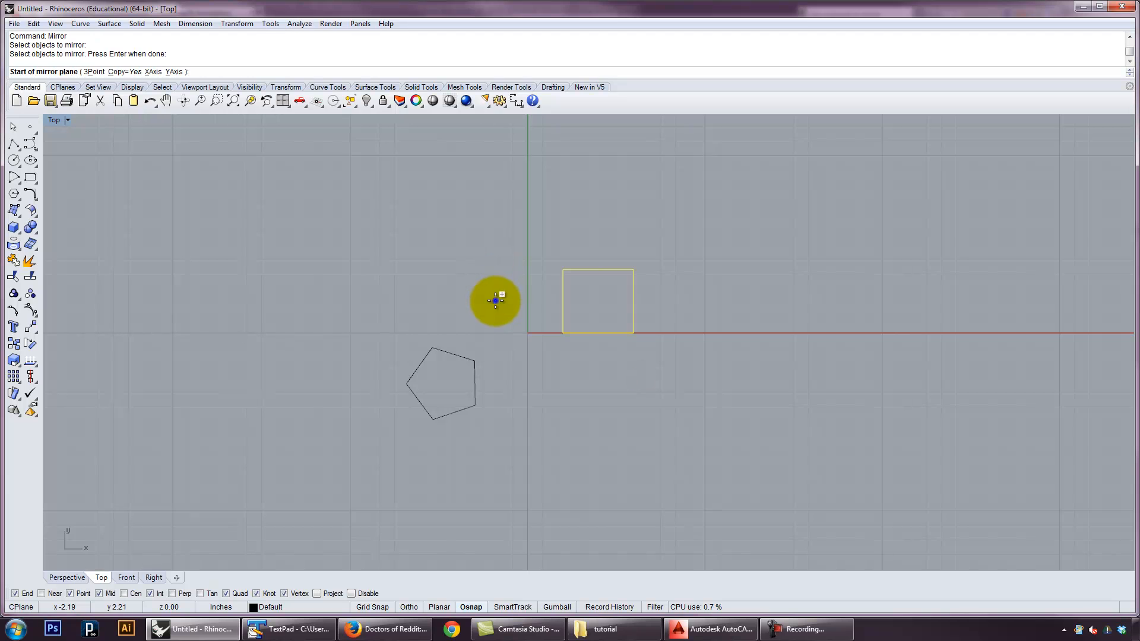
click(526, 338)
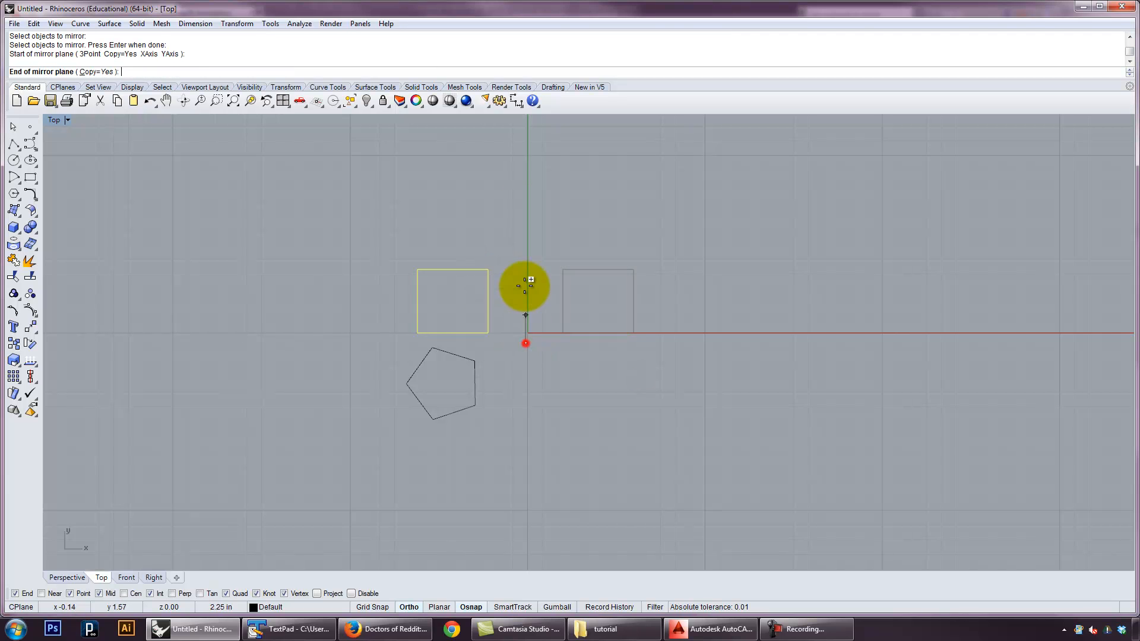
click(518, 212)
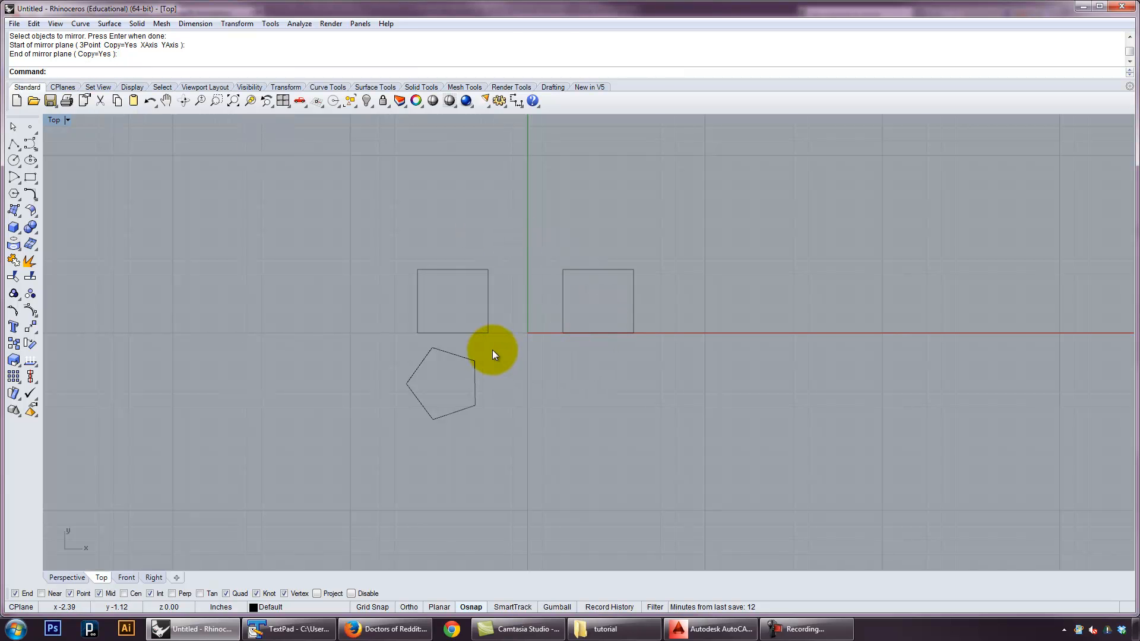
Delete the mirrored copy of the rectangle on the left of the green axis
click(482, 315)
key(Delete)
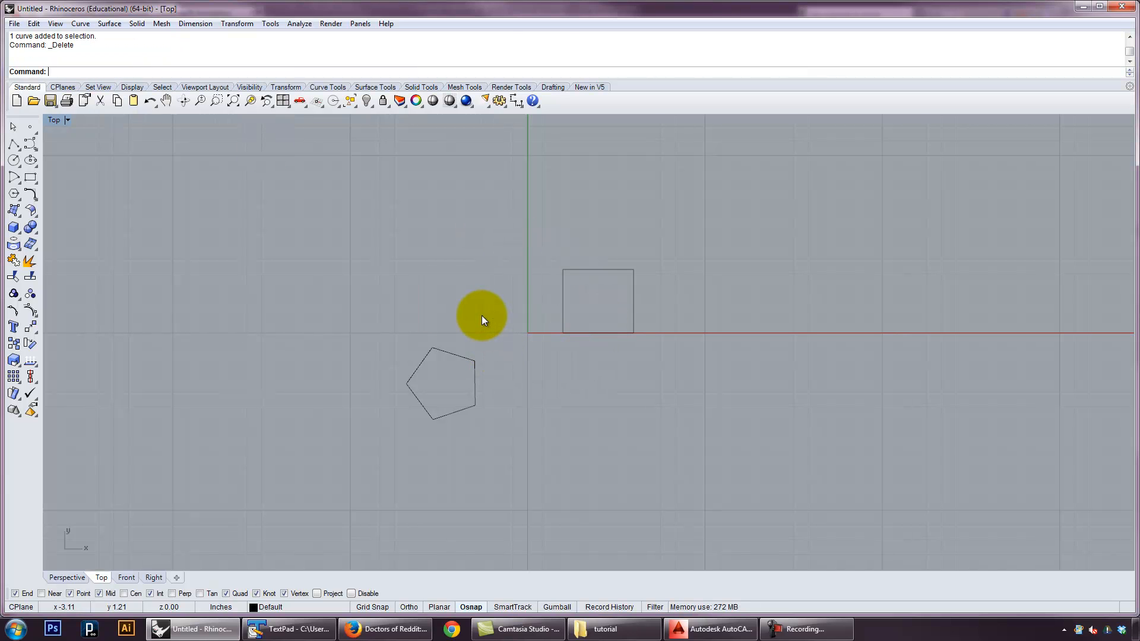
click(603, 332)
click(259, 185)
Draw an open four-segment zigzag polyline that passes above, left of and below the rectangle
click(14, 144)
click(639, 195)
click(517, 363)
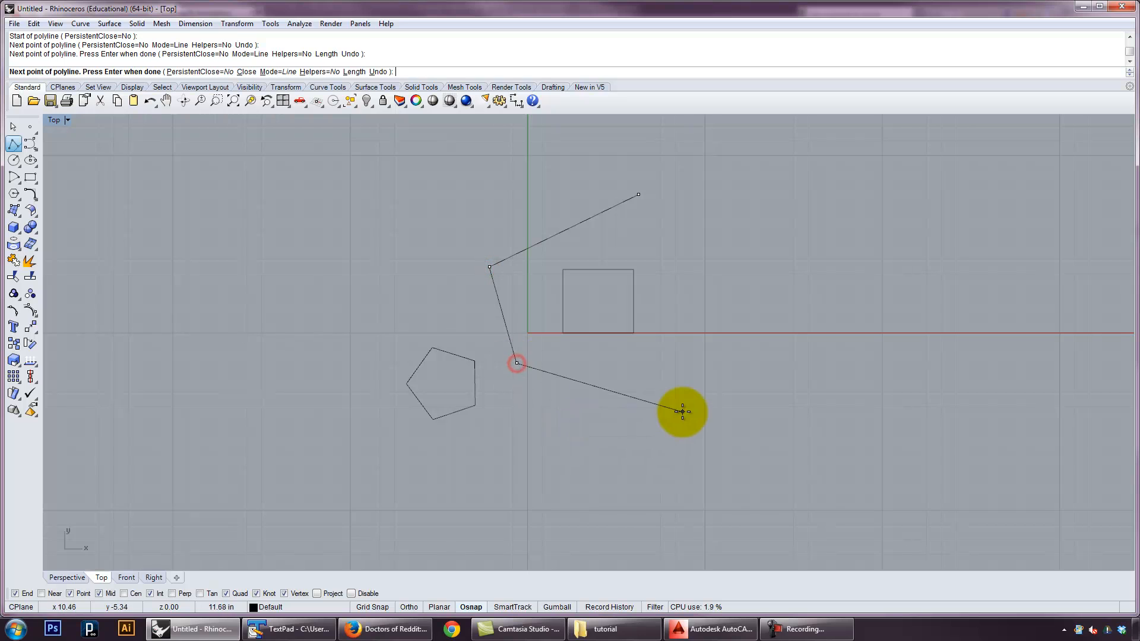
click(682, 409)
click(660, 497)
key(Return)
Offset the zigzag polyline by a distance of 0.5 toward its upper-left outer side
text(offset)
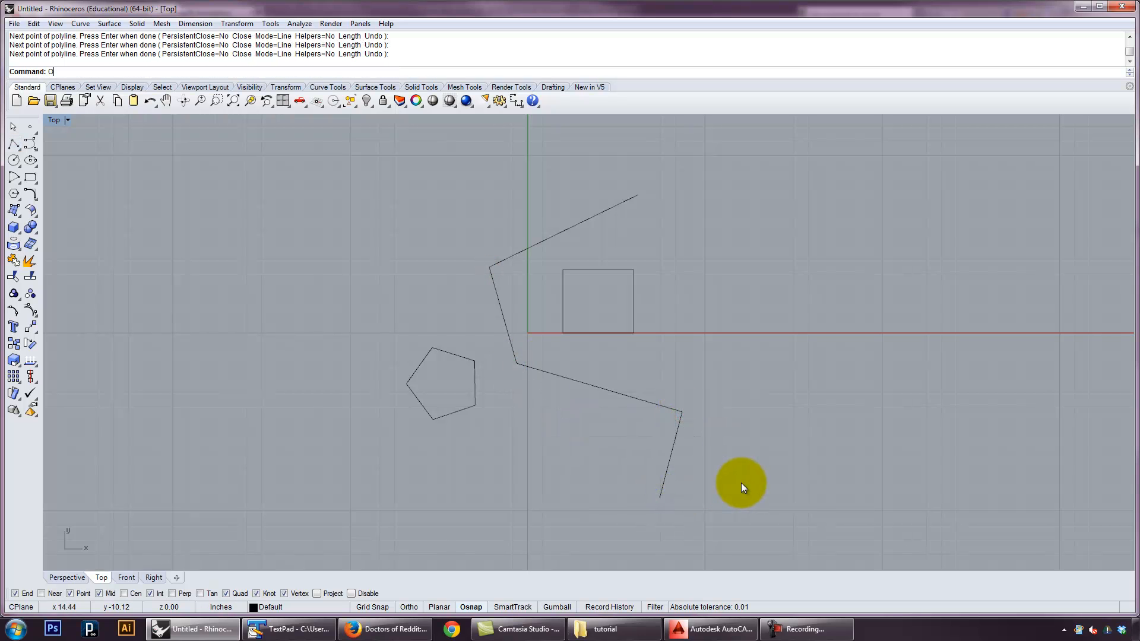
key(Return)
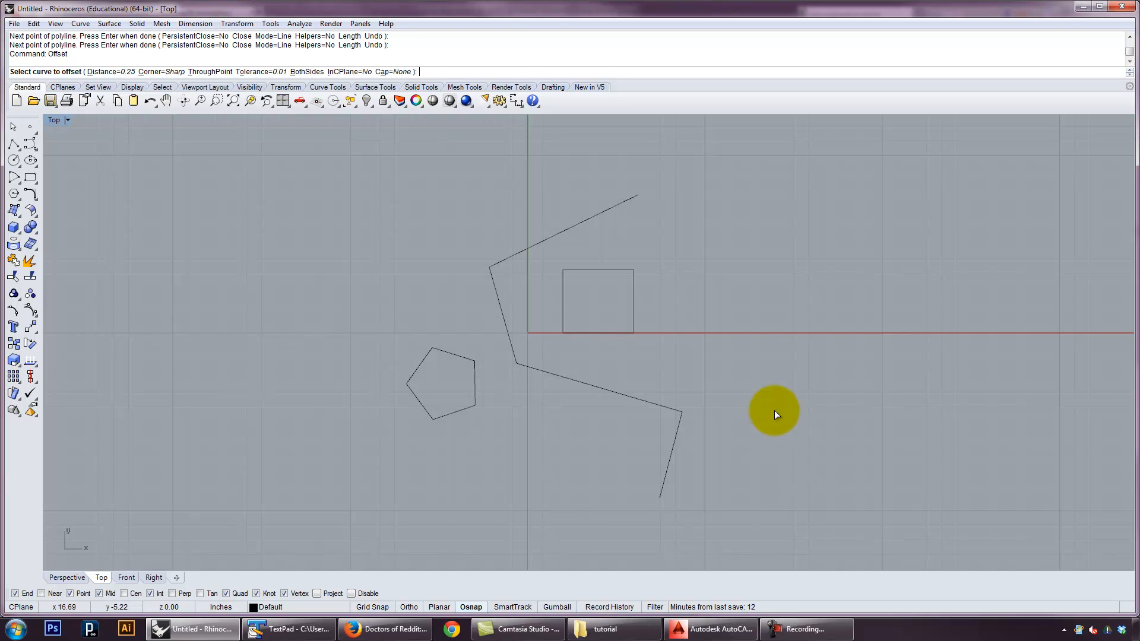
click(132, 73)
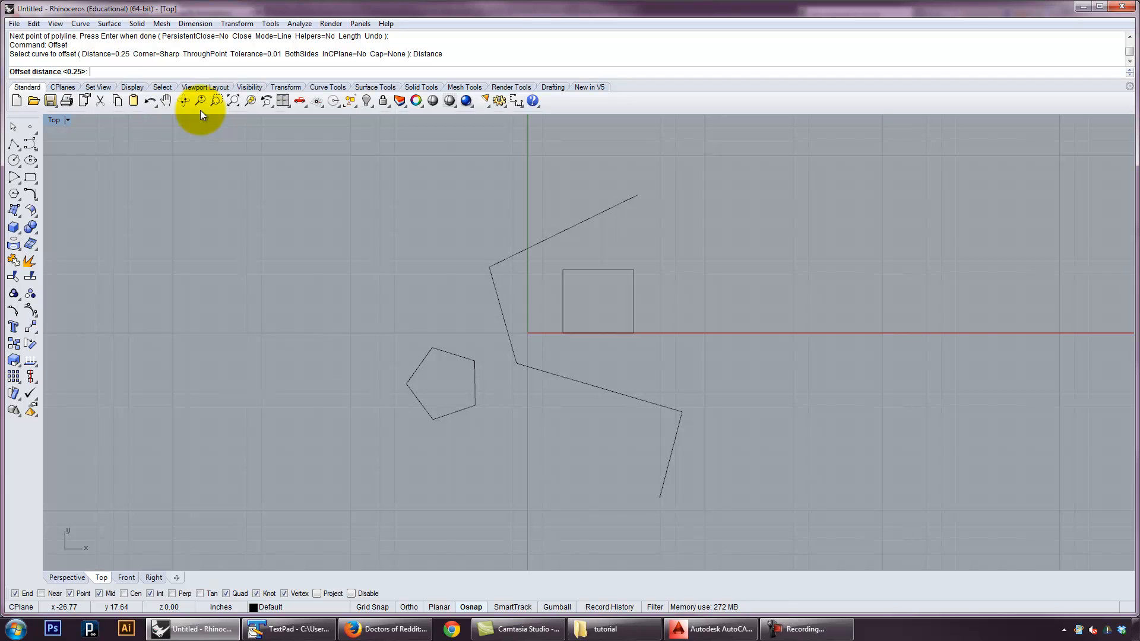
key(Return)
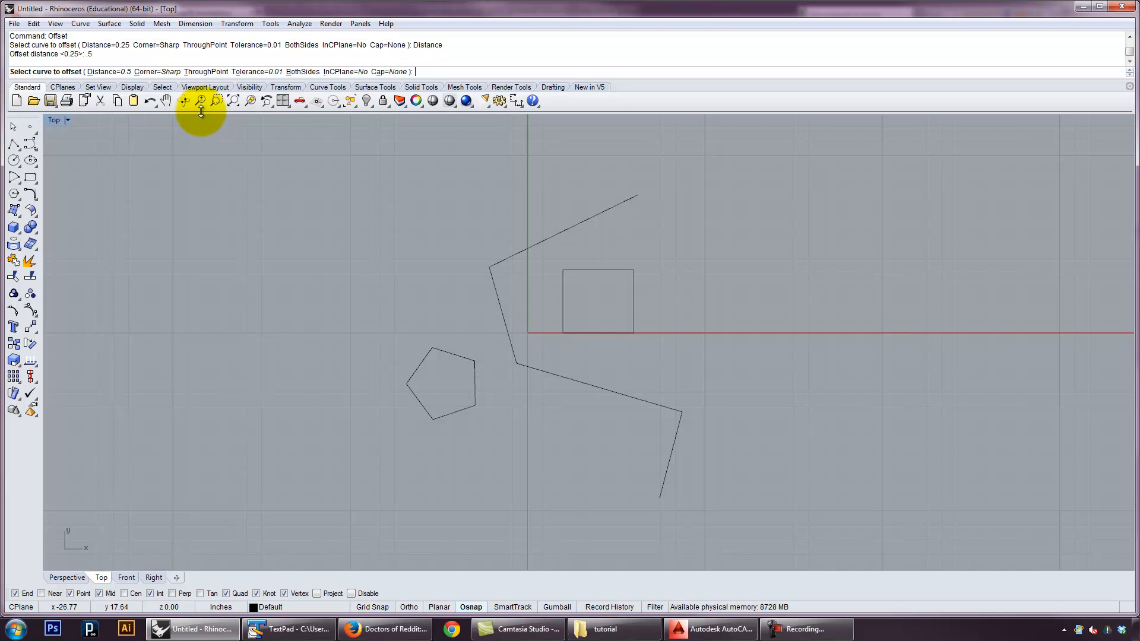
click(500, 269)
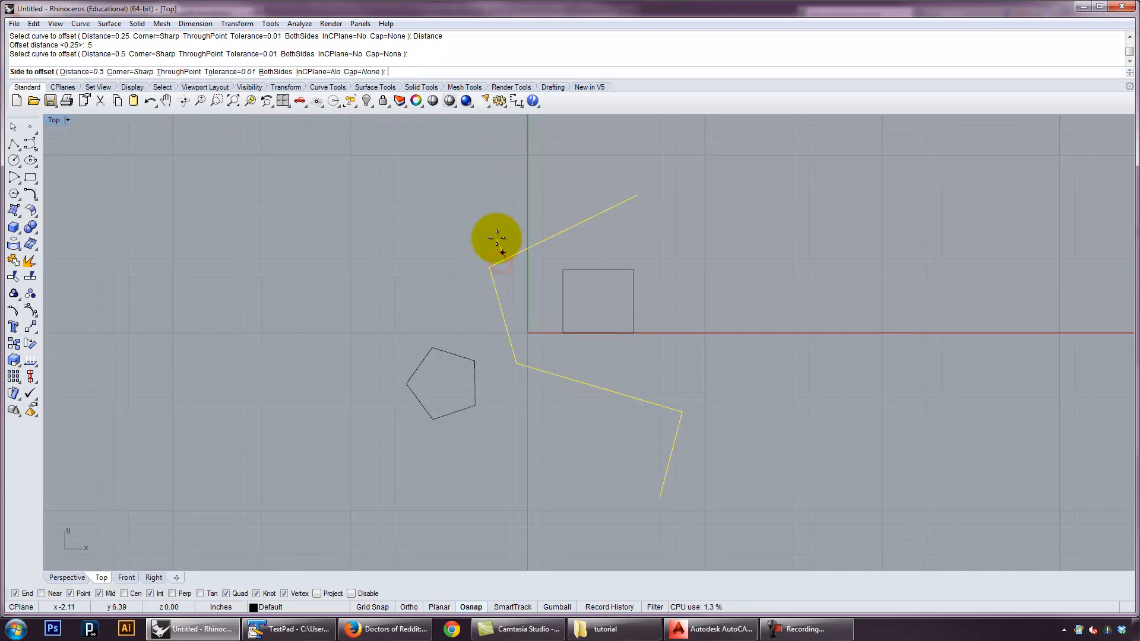
scroll(521, 277, up, 2)
scroll(516, 273, up, 6)
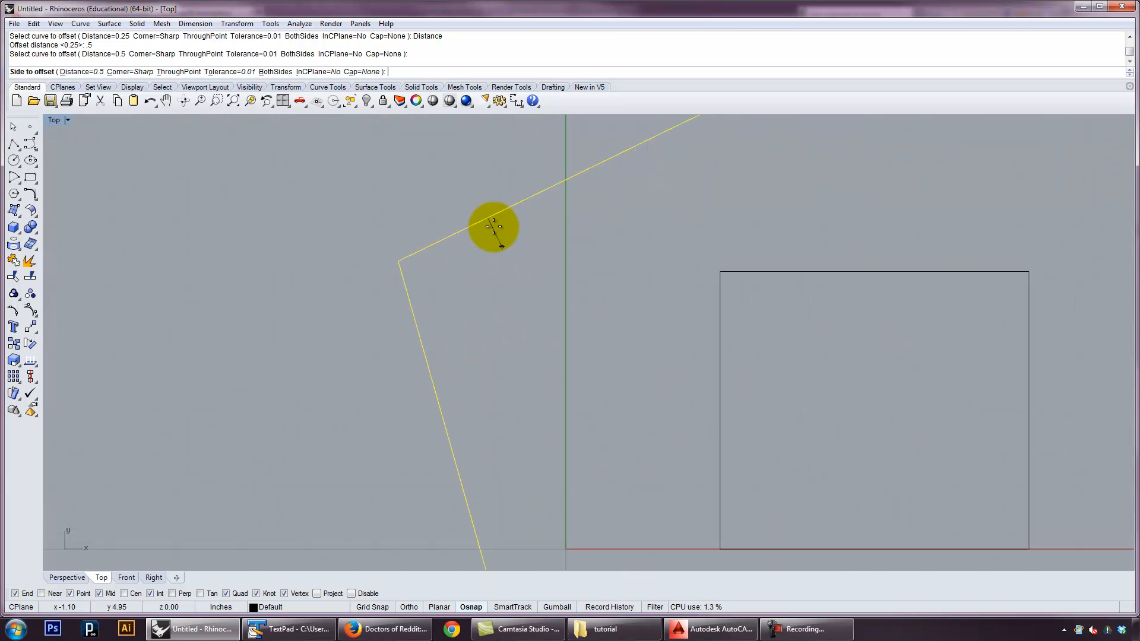
scroll(475, 232, down, 5)
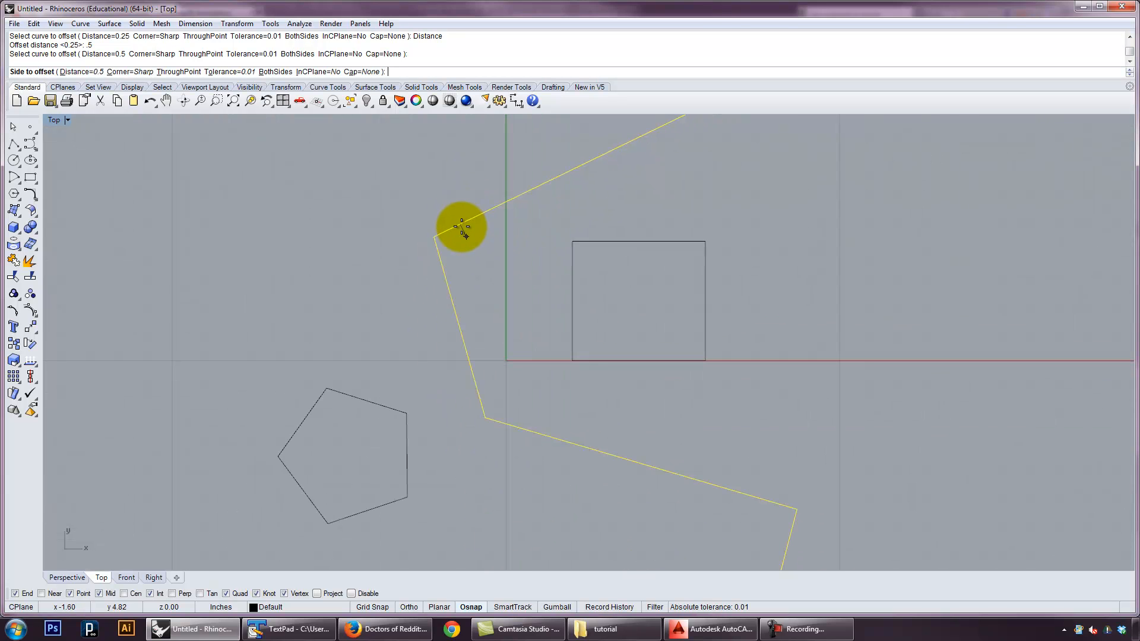
scroll(469, 246, down, 3)
click(449, 190)
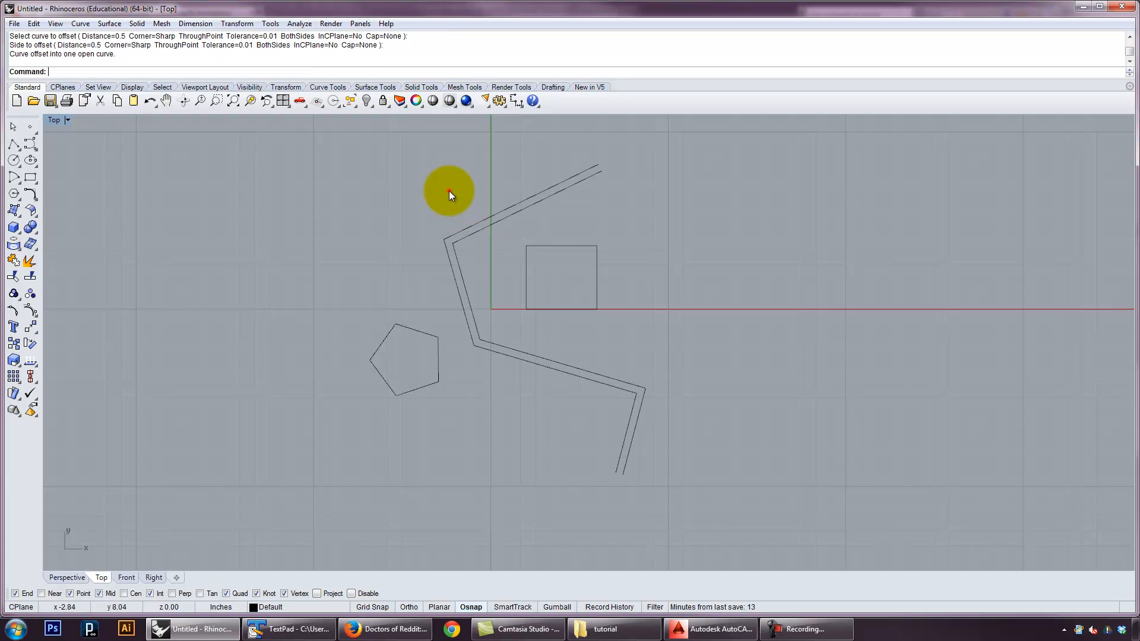
Offset the rectangle outward by a distance of 0.5
click(522, 251)
key(Return)
click(510, 259)
click(568, 333)
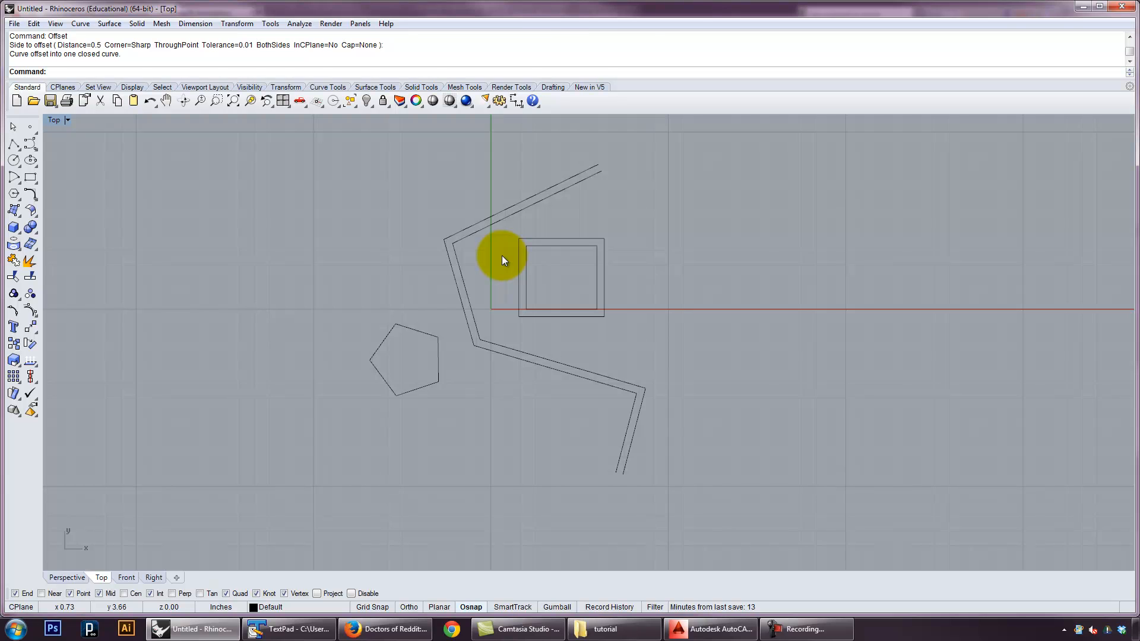
Display the layer list with the Layer command and again by way of the object properties, closing it each time
text(Layer)
key(Return)
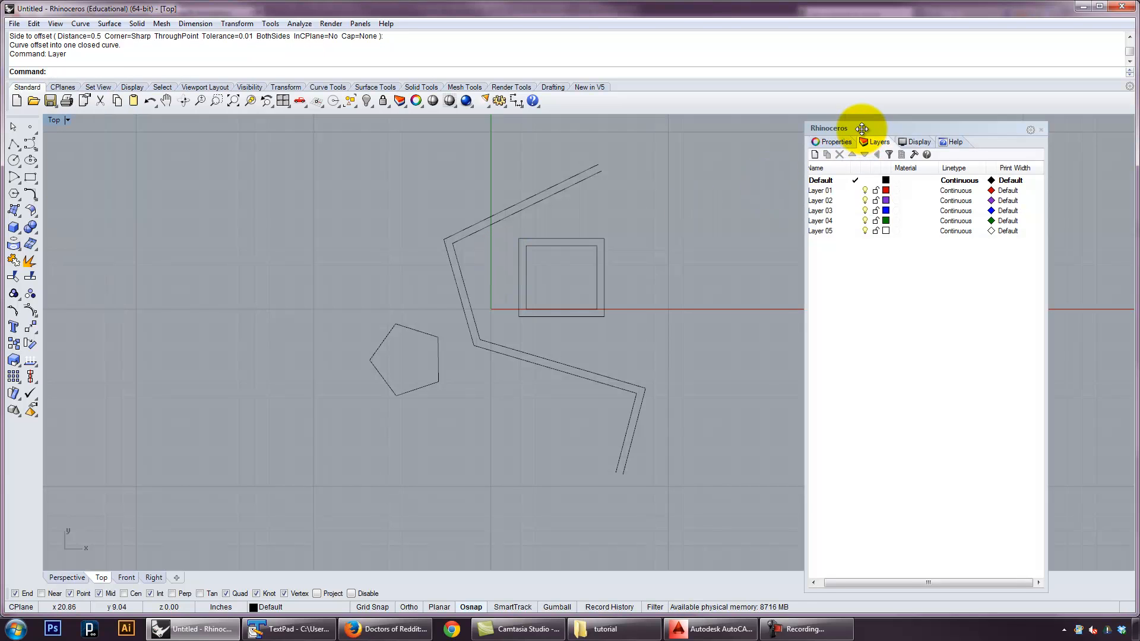
drag(861, 129, 866, 125)
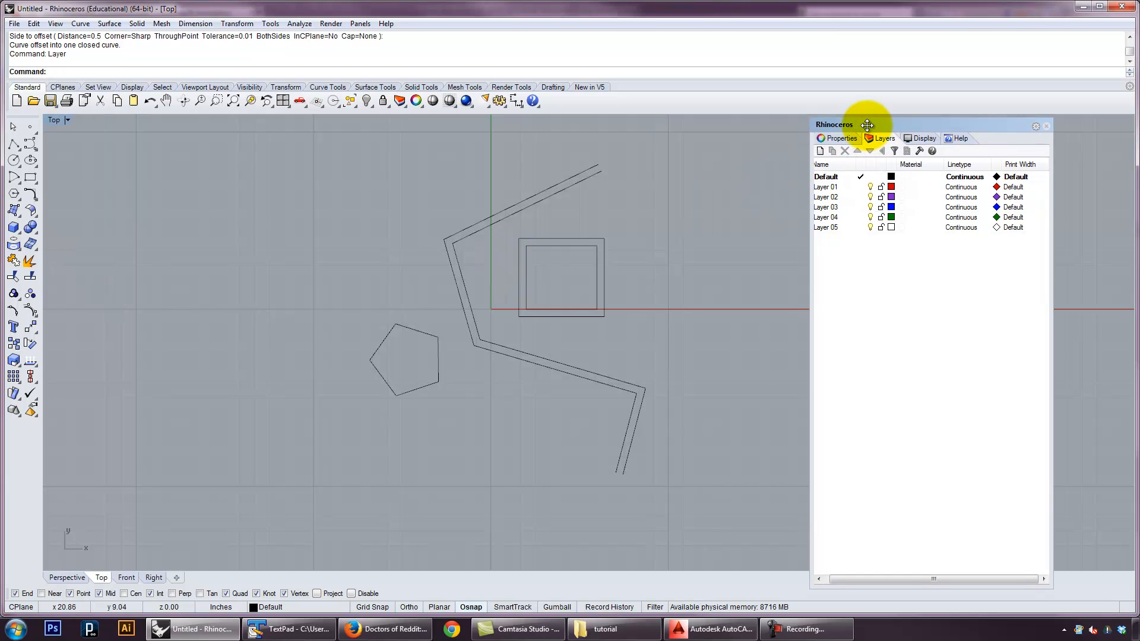
click(1046, 126)
key(F3)
click(884, 138)
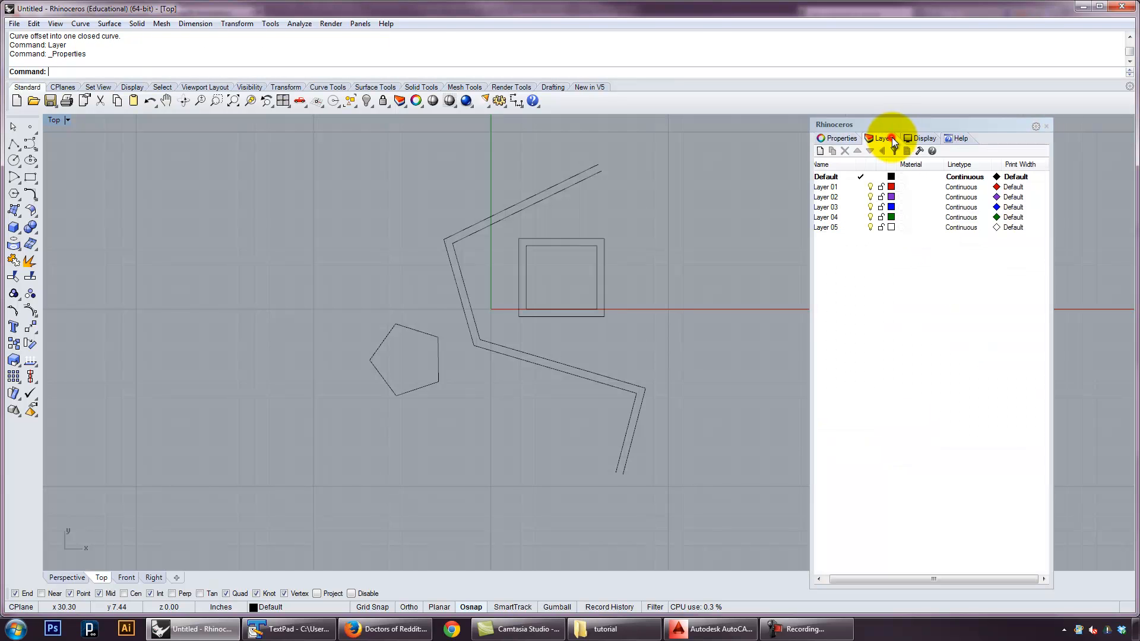
click(1050, 126)
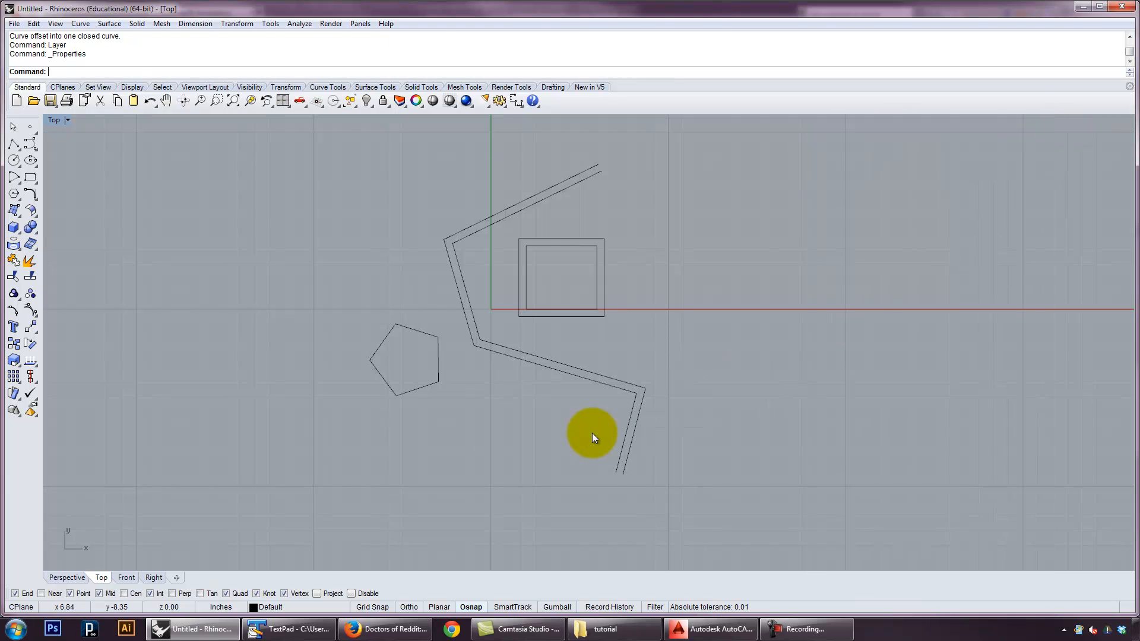
Reopen the full layer list and add a new layer named lines
click(261, 610)
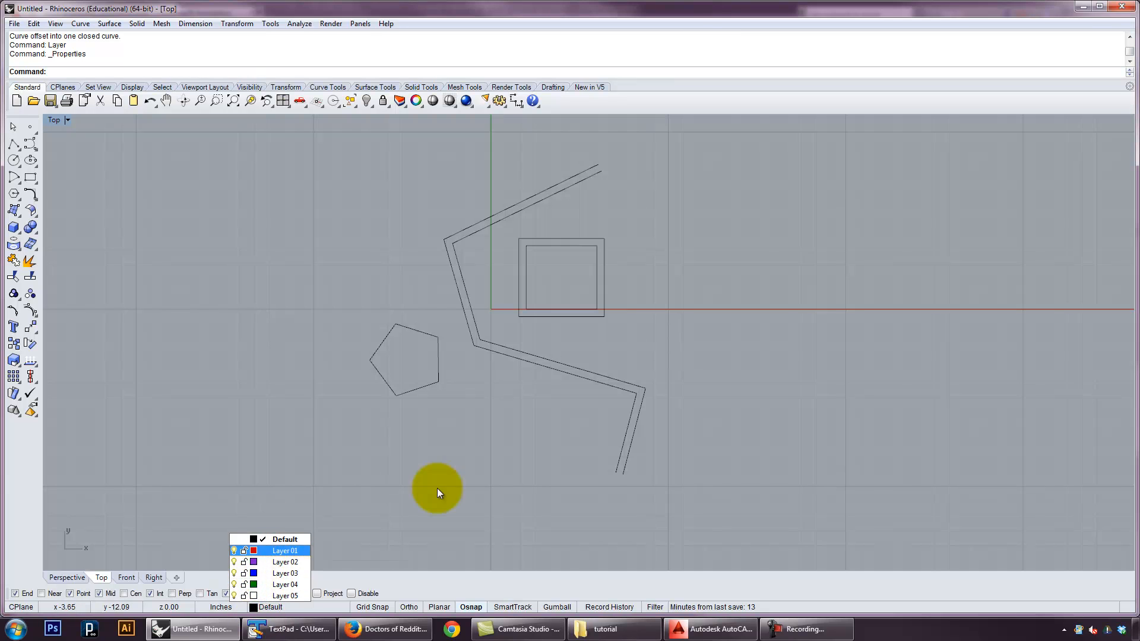
key(F3)
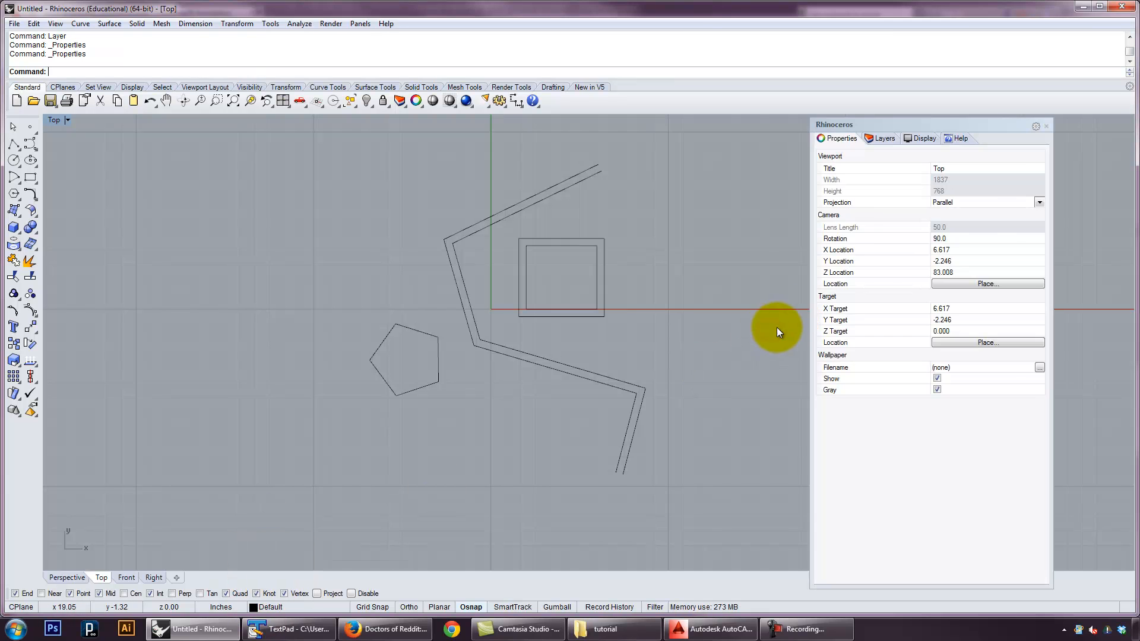
click(885, 138)
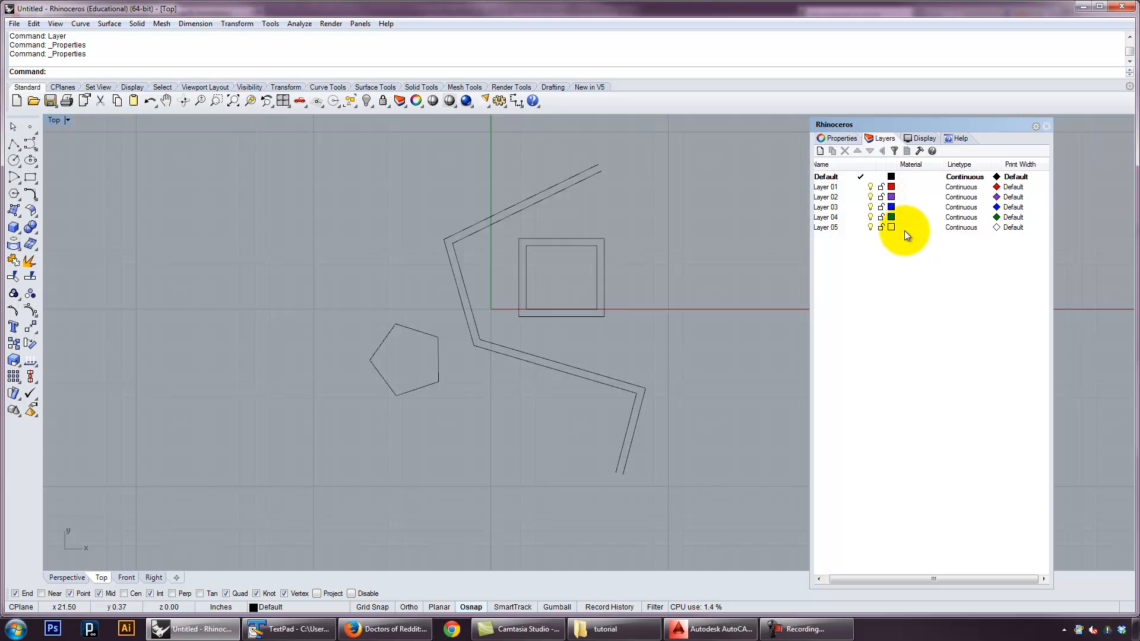
click(821, 151)
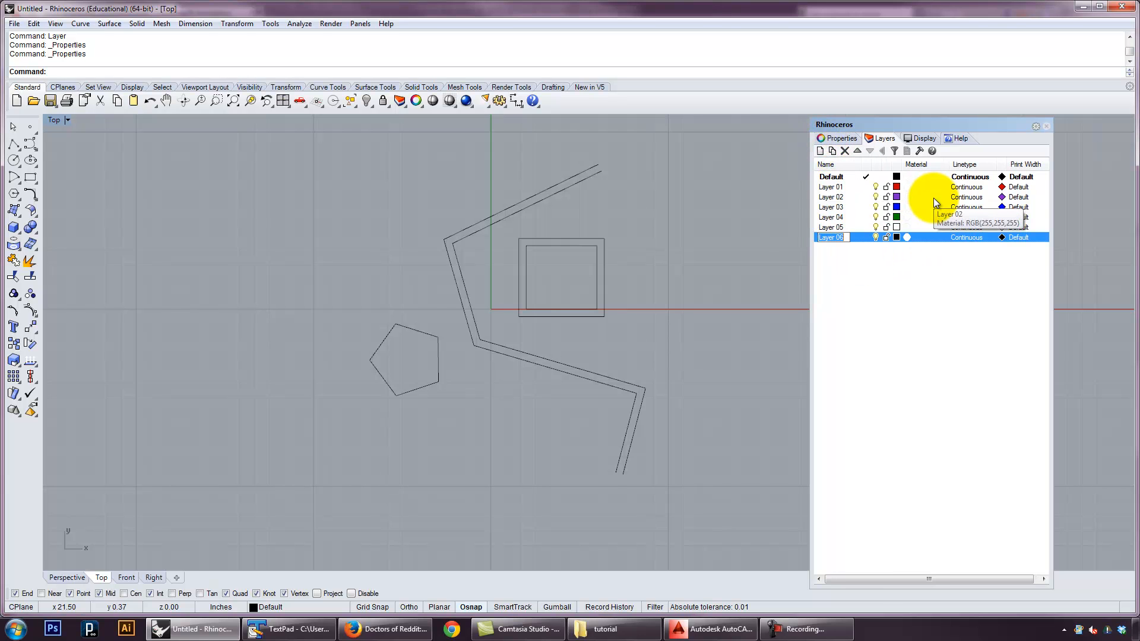
text(lines)
key(Return)
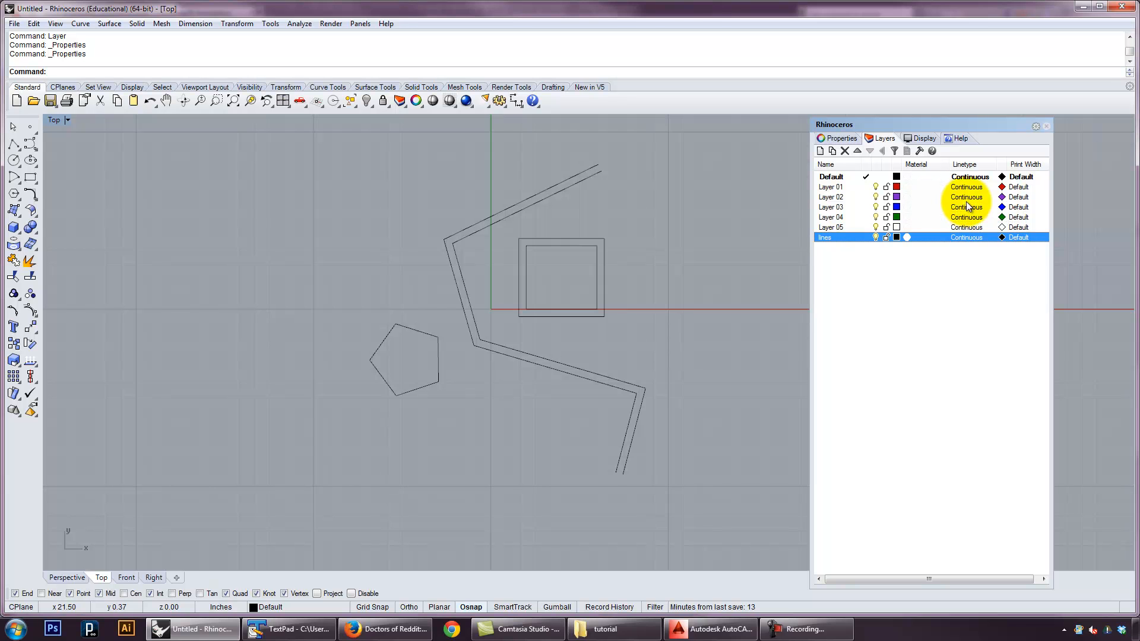
Set the colour of the lines layer to Red
click(897, 238)
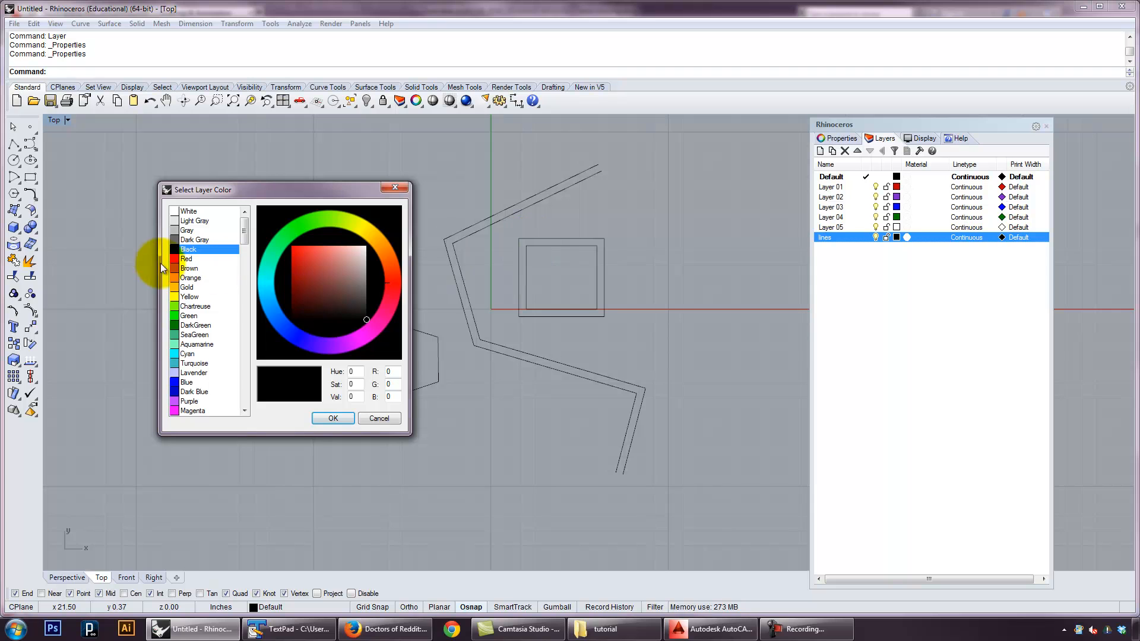
click(174, 259)
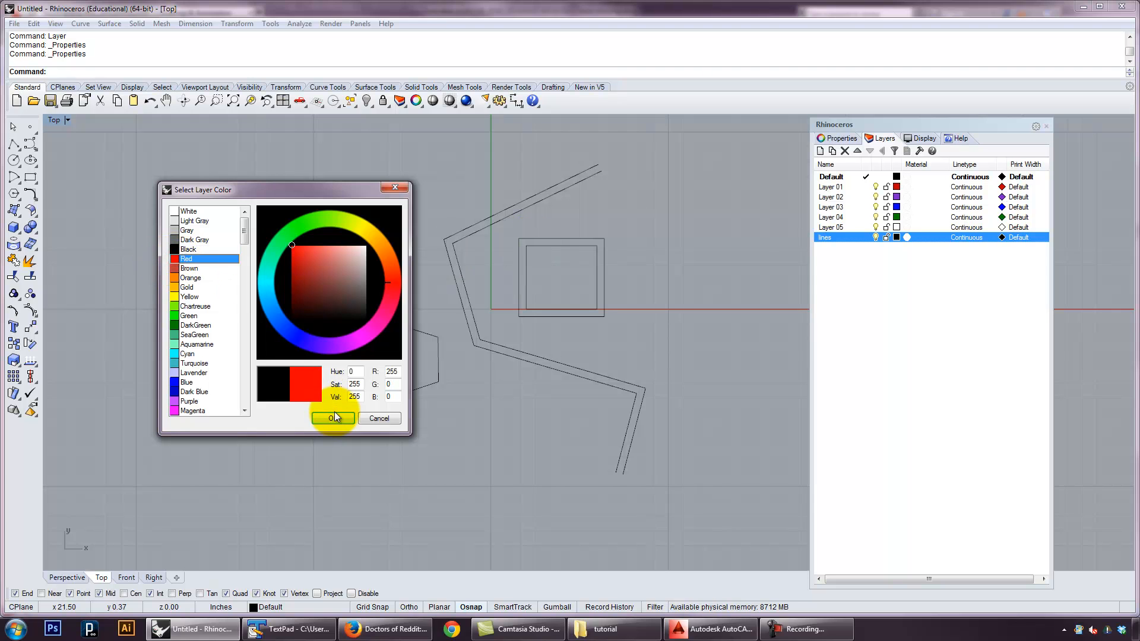
click(333, 417)
click(657, 339)
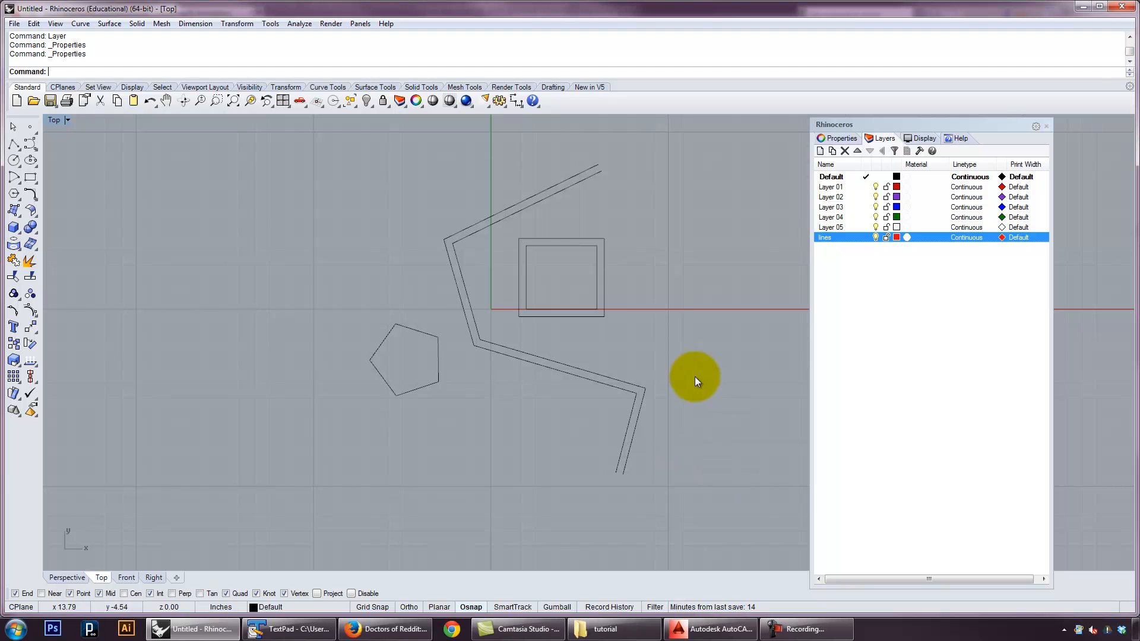
Select both zigzag polylines and assign them to the lines layer
drag(722, 447, 565, 360)
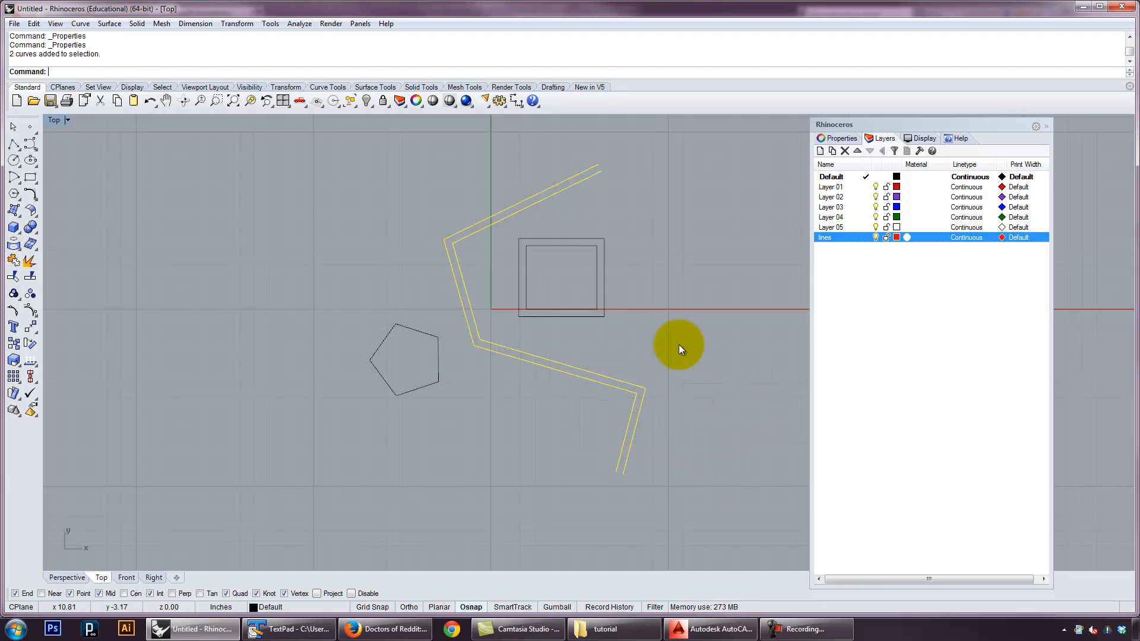
right_click(844, 238)
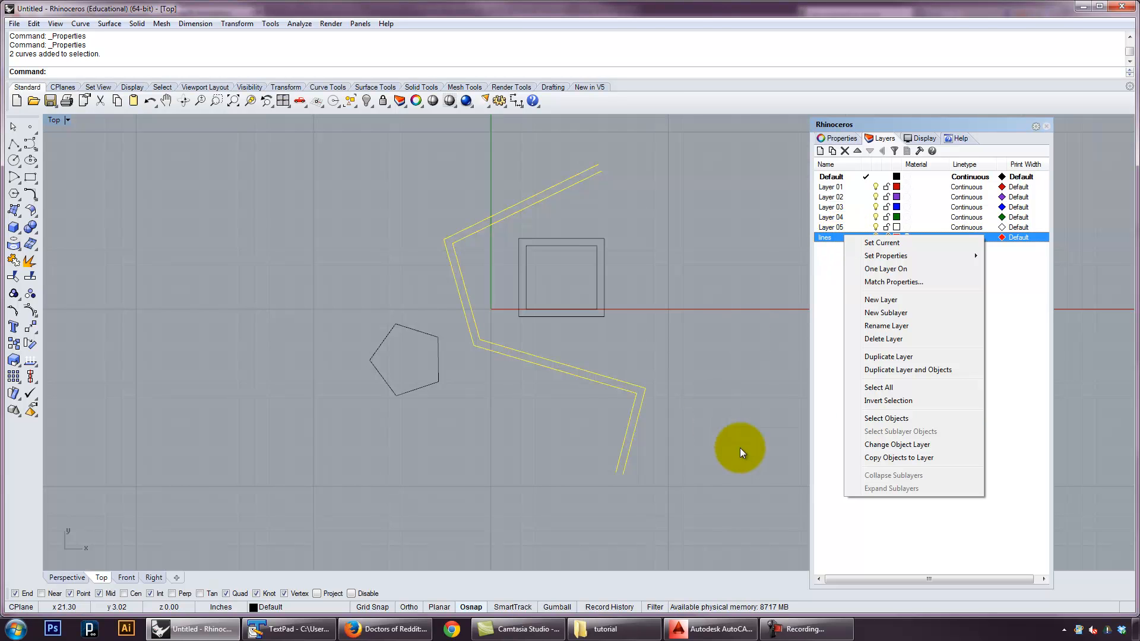
click(319, 606)
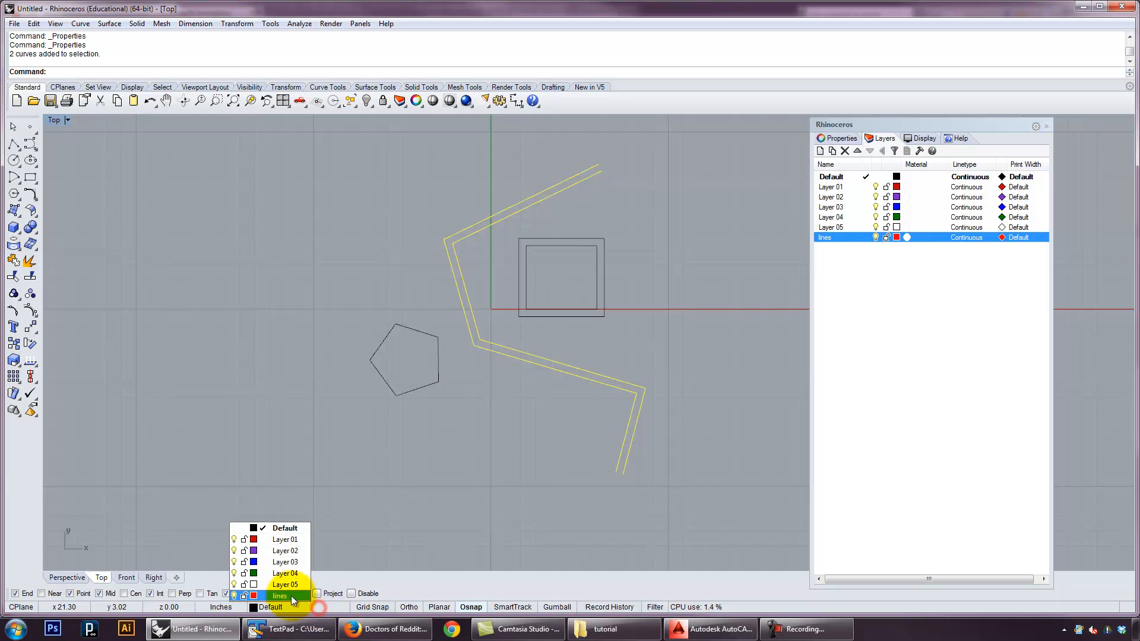
click(276, 594)
click(749, 407)
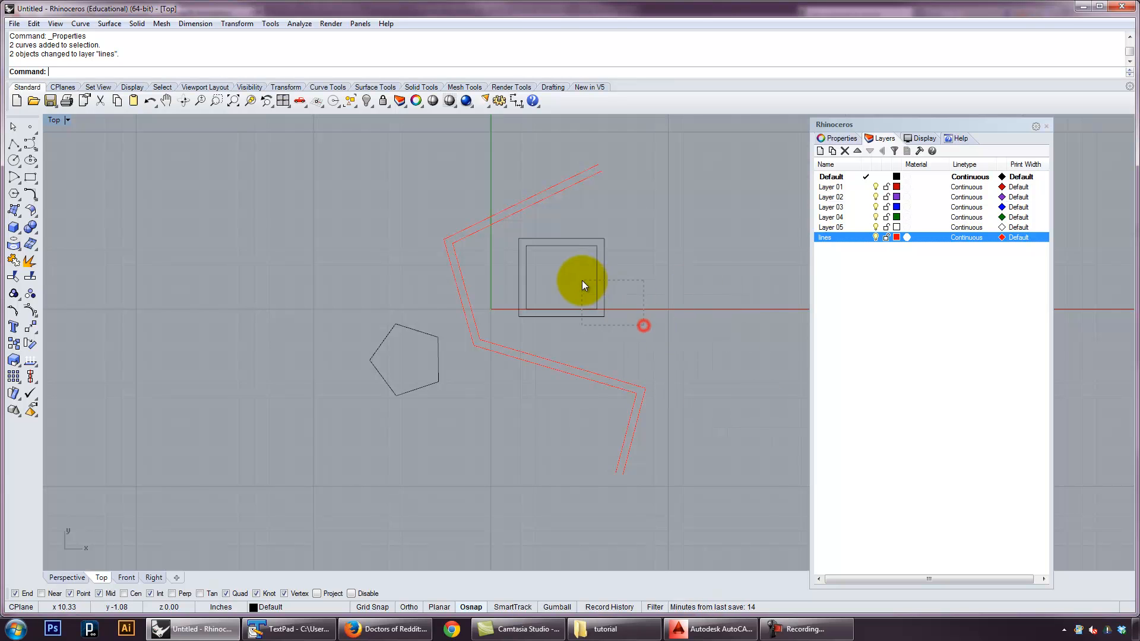
Select the two rectangles and add a new layer named shapes
drag(581, 285, 583, 283)
click(890, 310)
click(819, 150)
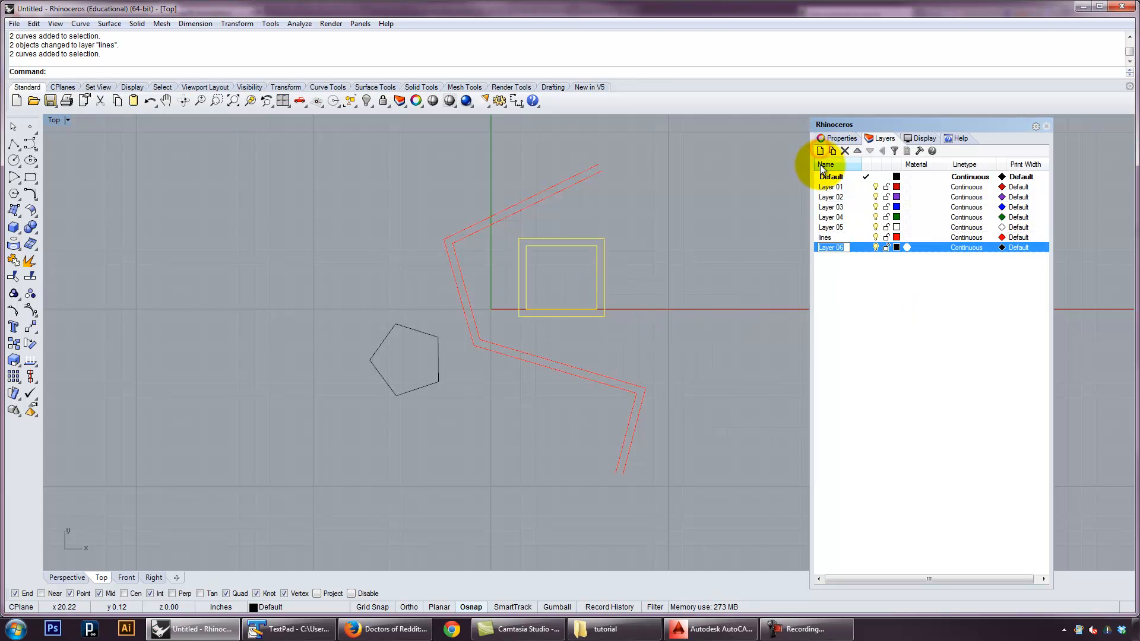
text(shapes)
key(Return)
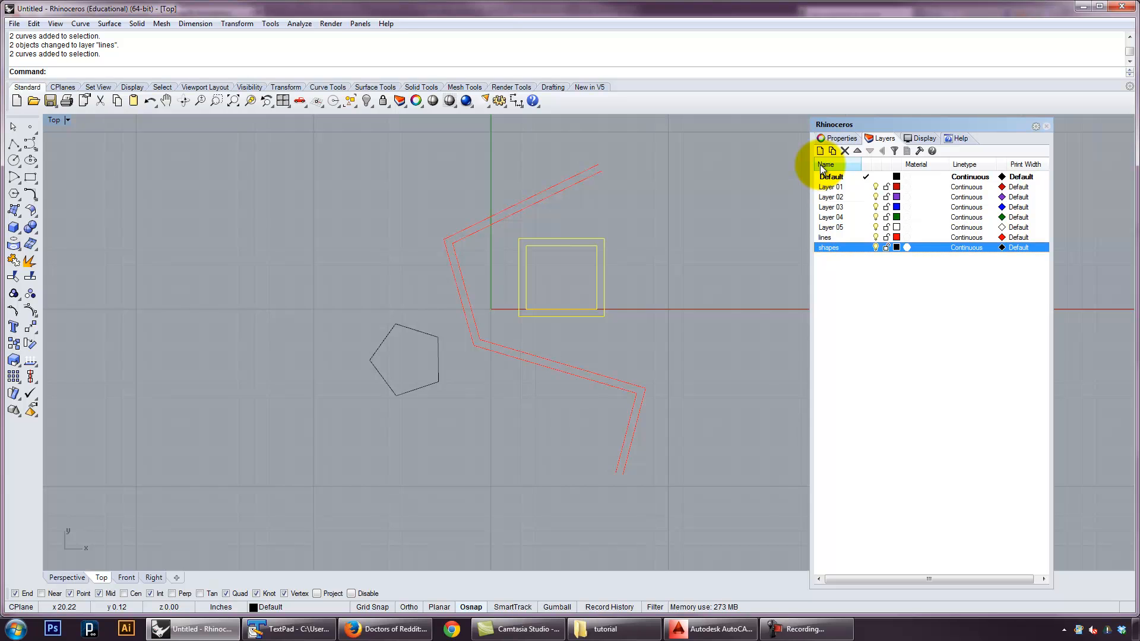
Set the colour of the shapes layer to Green and clear the selection
click(897, 247)
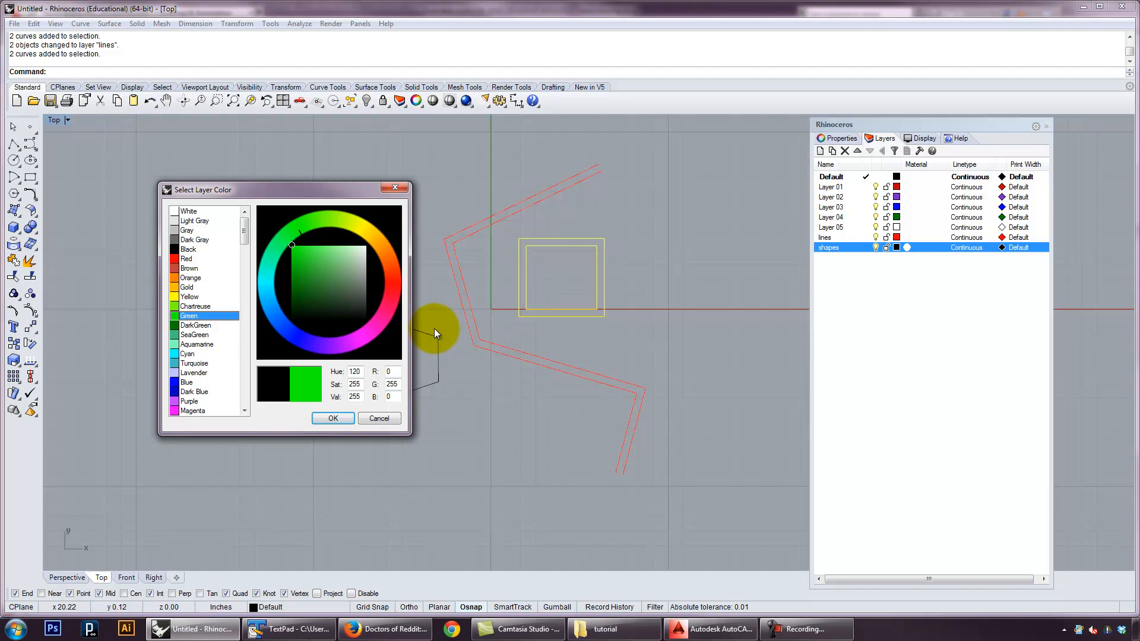
click(190, 325)
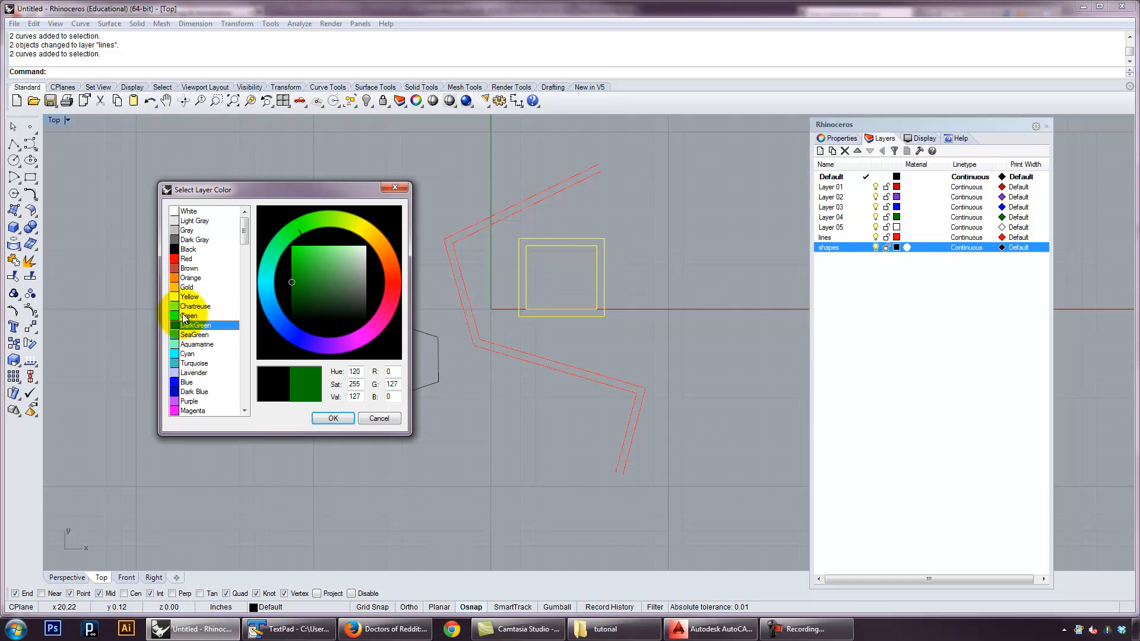
click(184, 315)
click(353, 419)
click(673, 314)
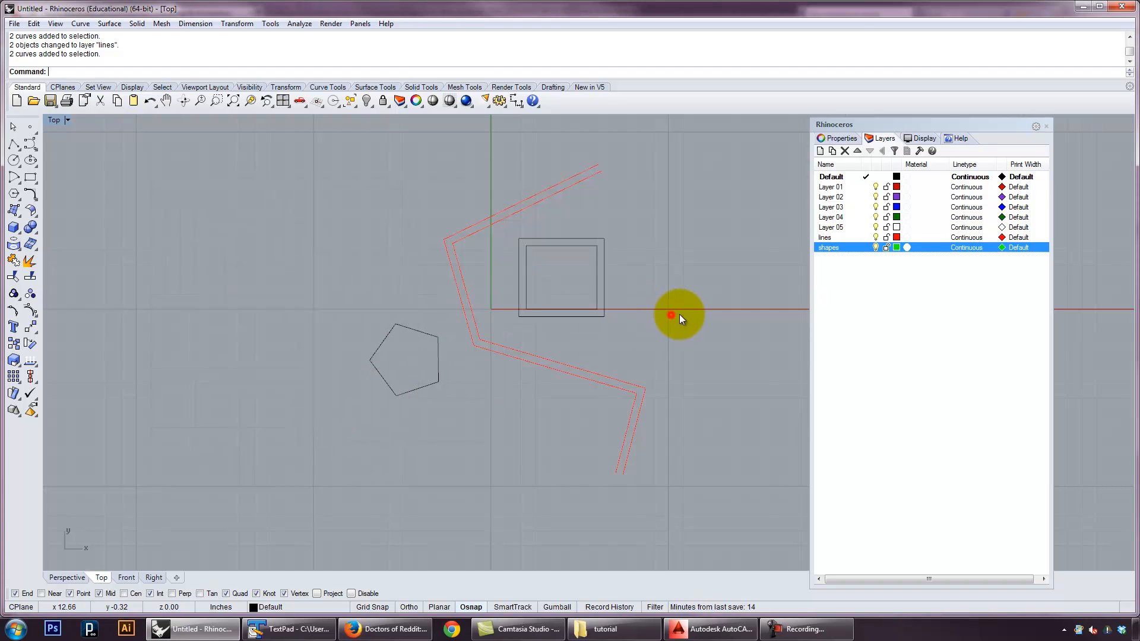
Select the two rectangles and change their object layer to shapes
drag(642, 330, 571, 278)
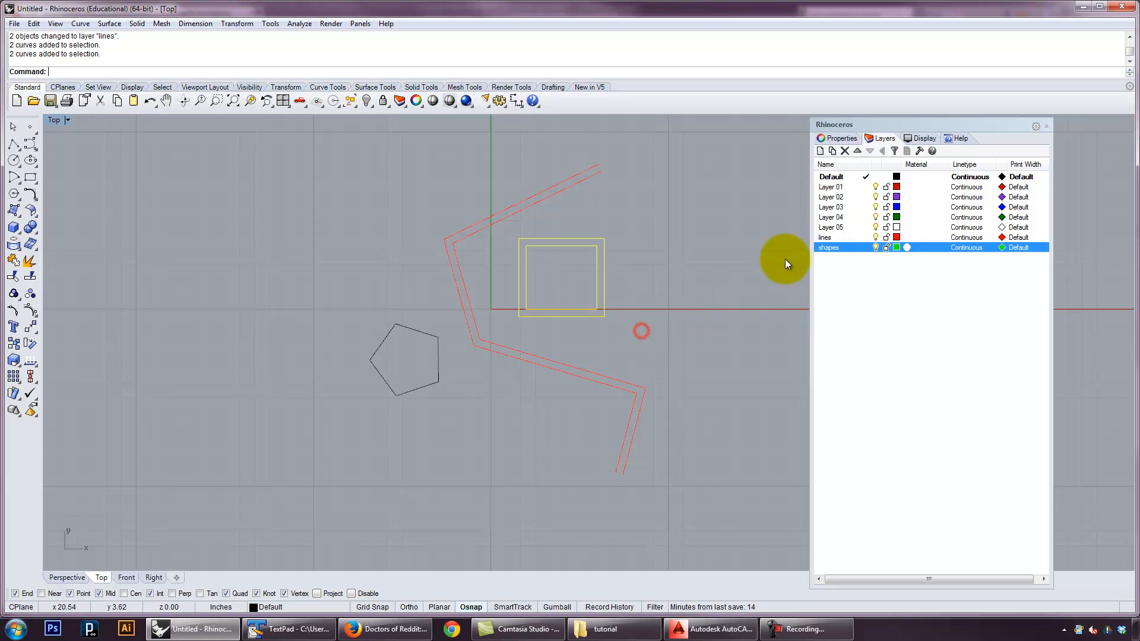
right_click(835, 247)
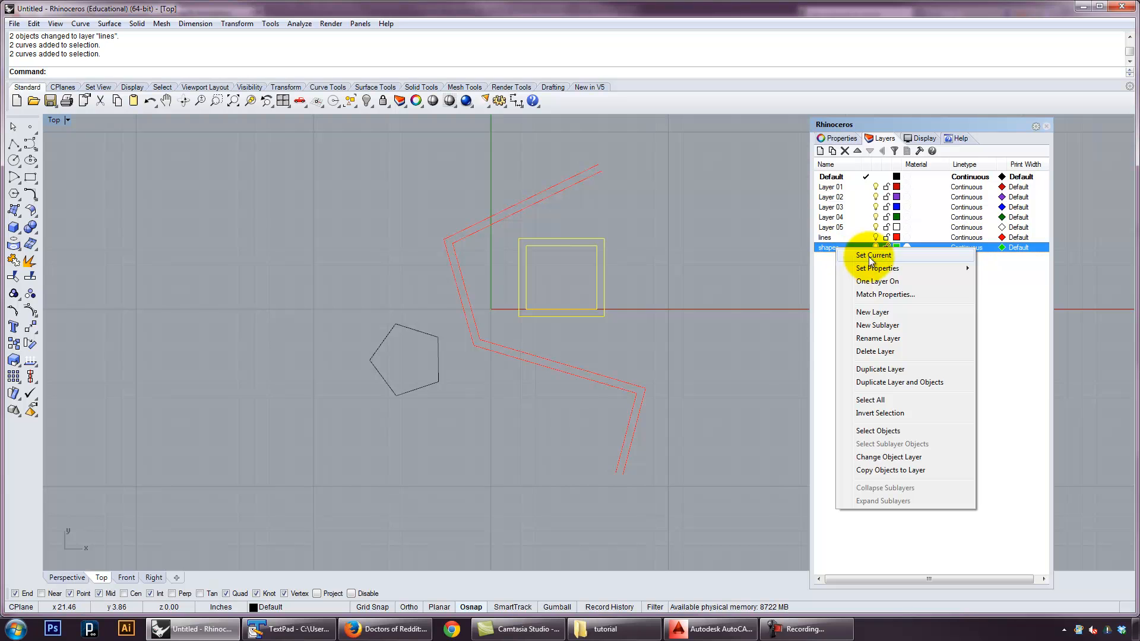
click(891, 457)
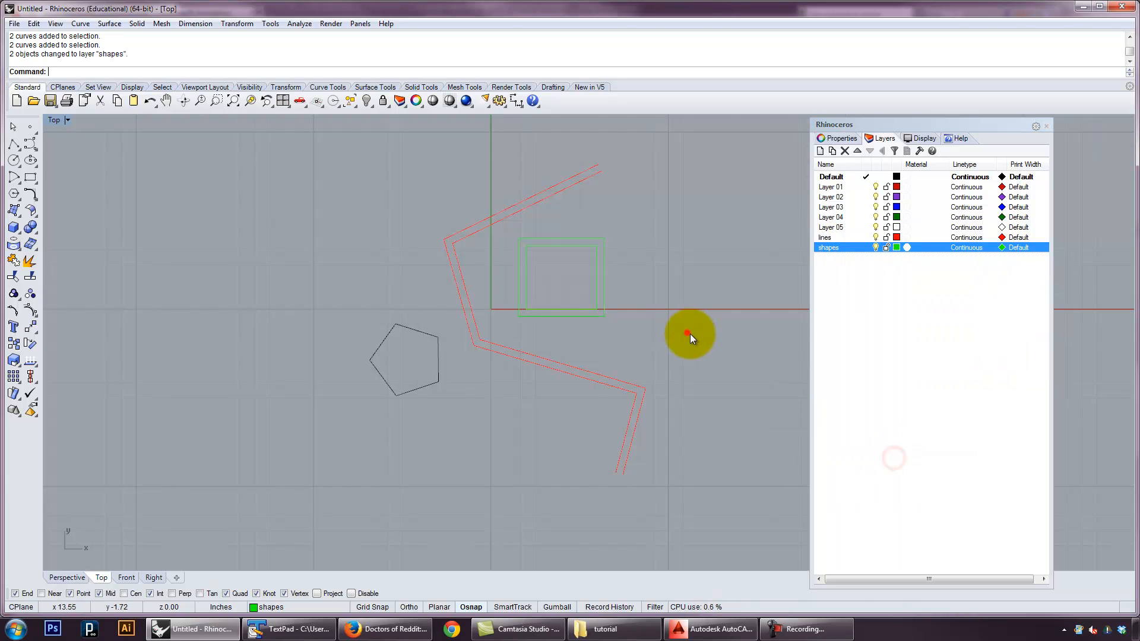
Select the pentagon and change its object layer to shapes
drag(469, 411, 417, 364)
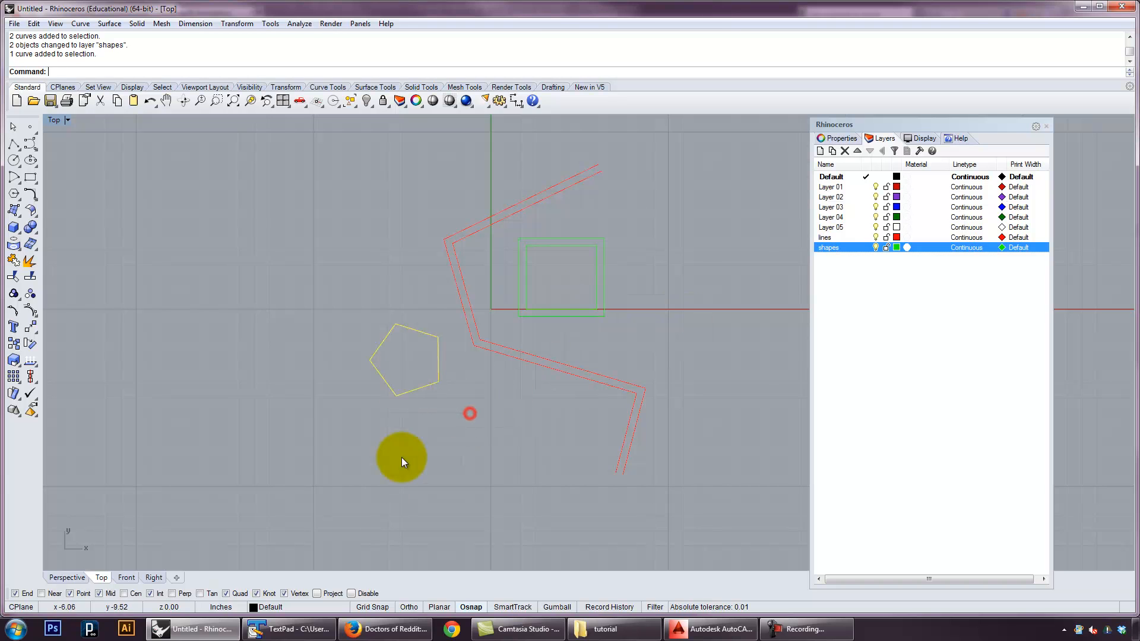
click(284, 607)
click(465, 452)
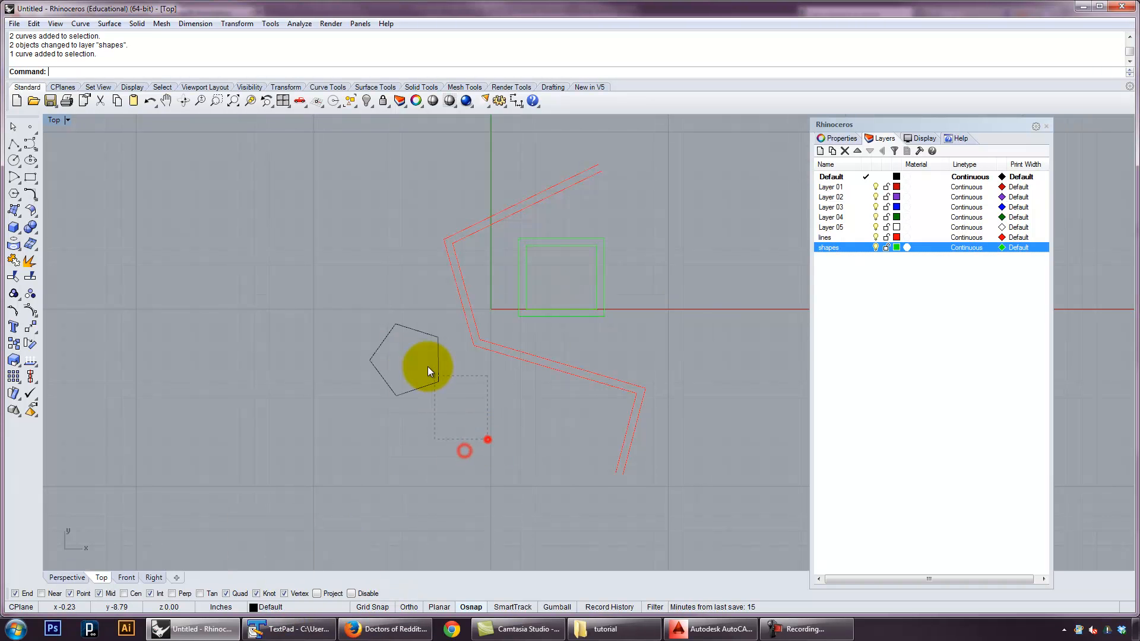
click(437, 364)
right_click(844, 247)
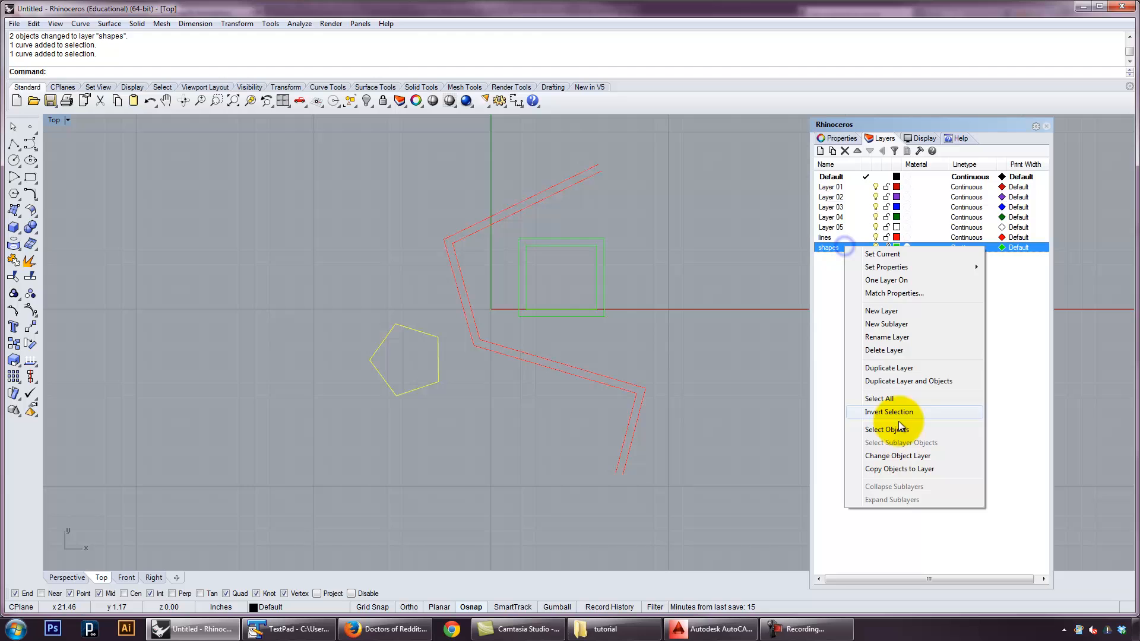
click(911, 454)
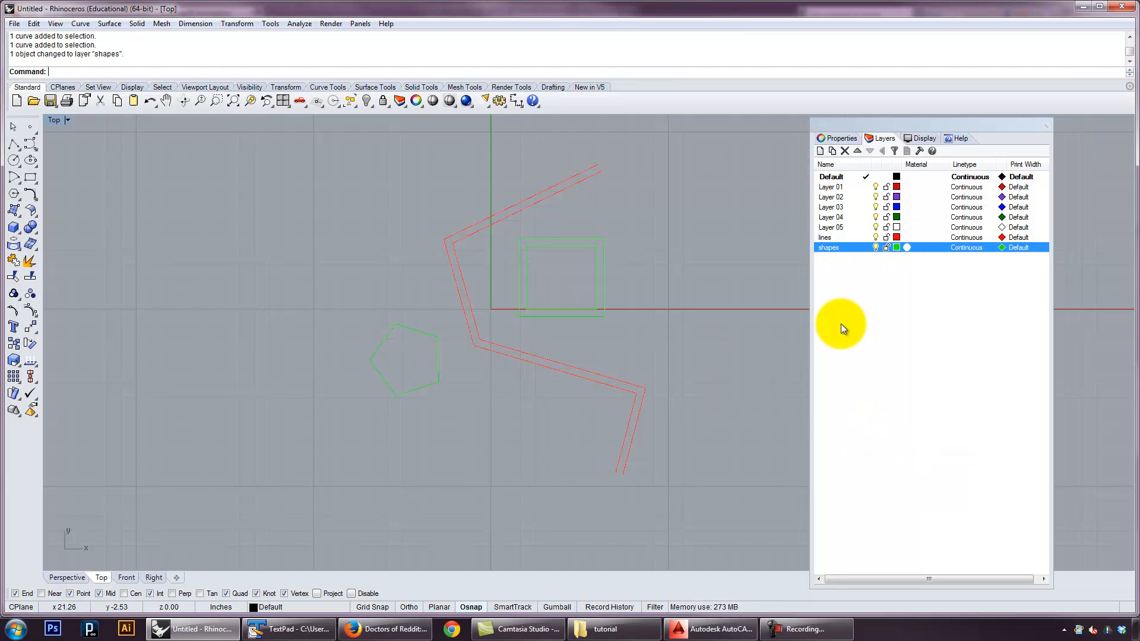
Select all objects on the lines layer by way of the layer list, and clear the selection
click(853, 237)
right_click(841, 236)
click(870, 426)
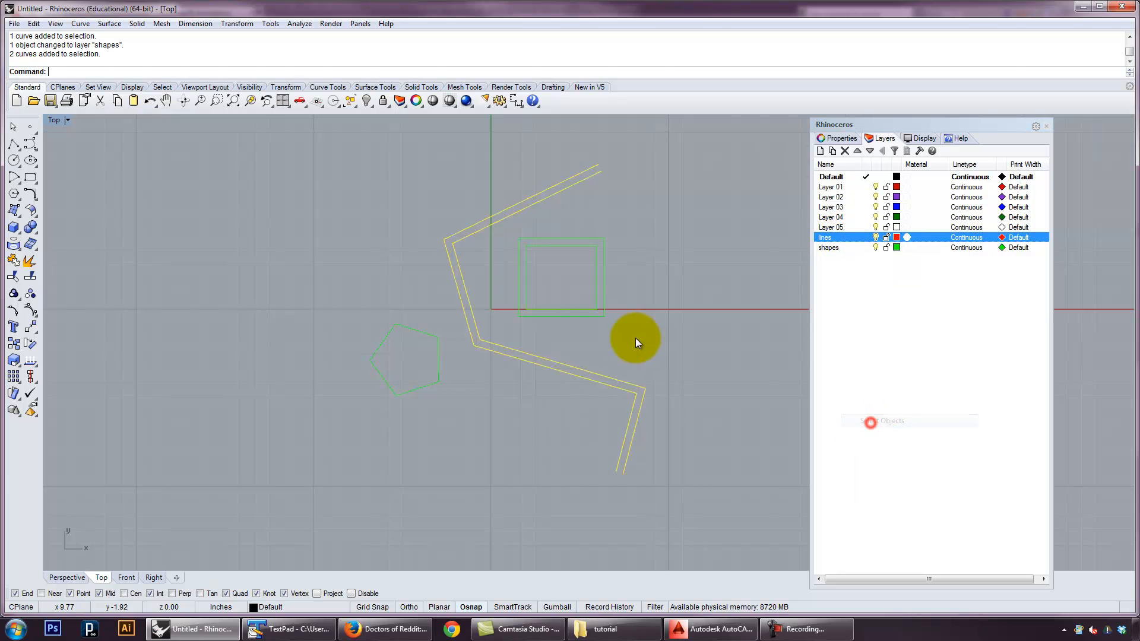
click(735, 327)
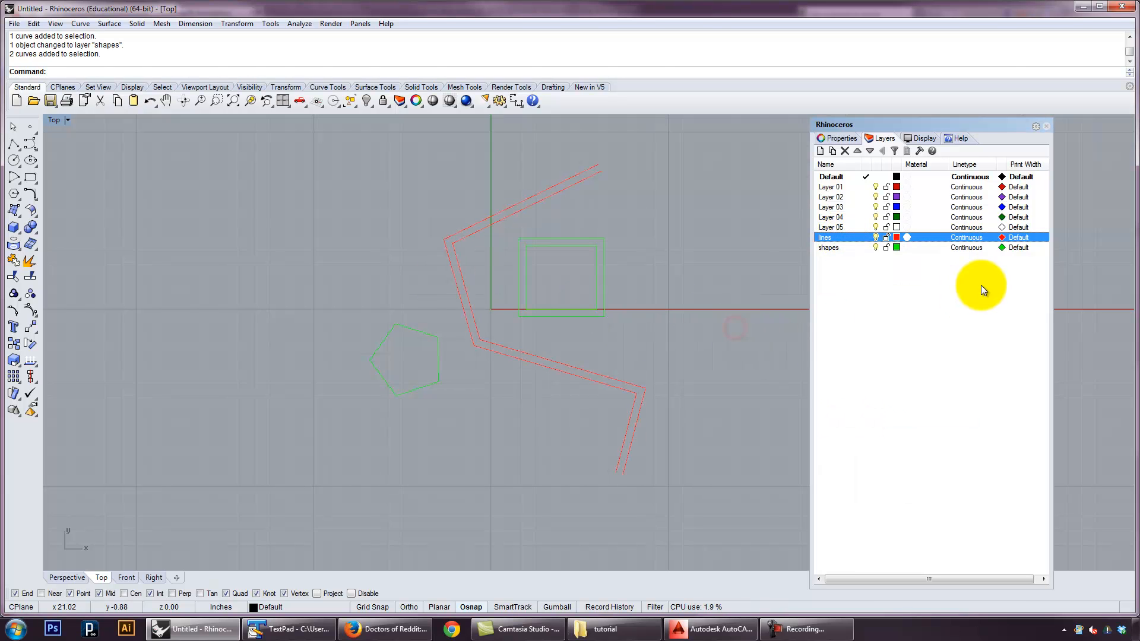
Turn the lines and shapes layers off, and turn both back on
click(876, 237)
click(876, 247)
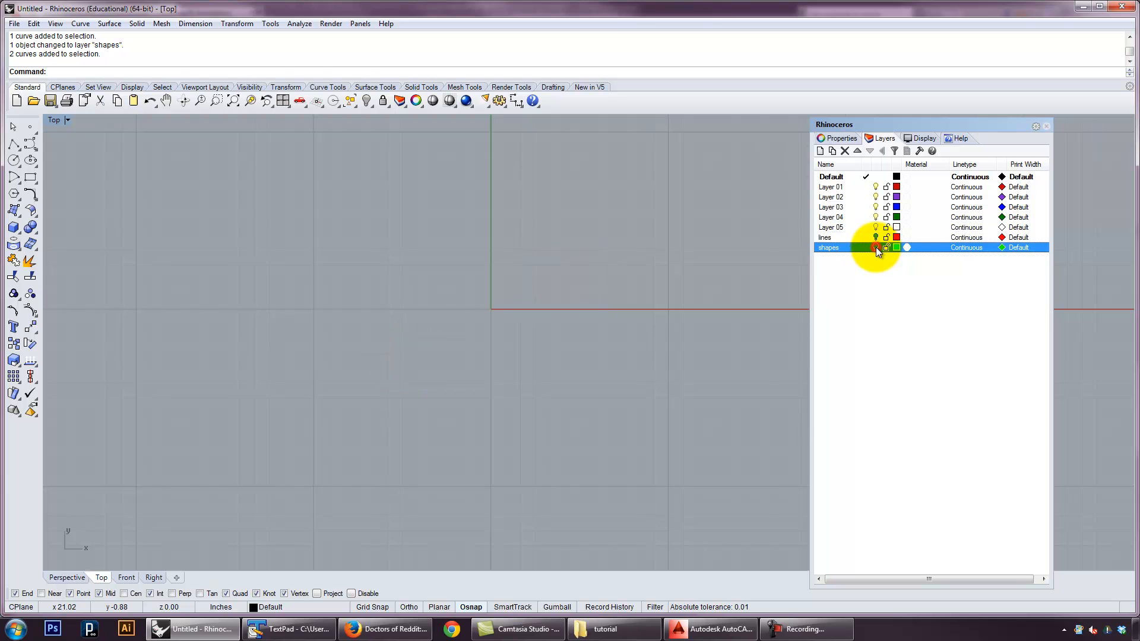
click(876, 248)
click(875, 238)
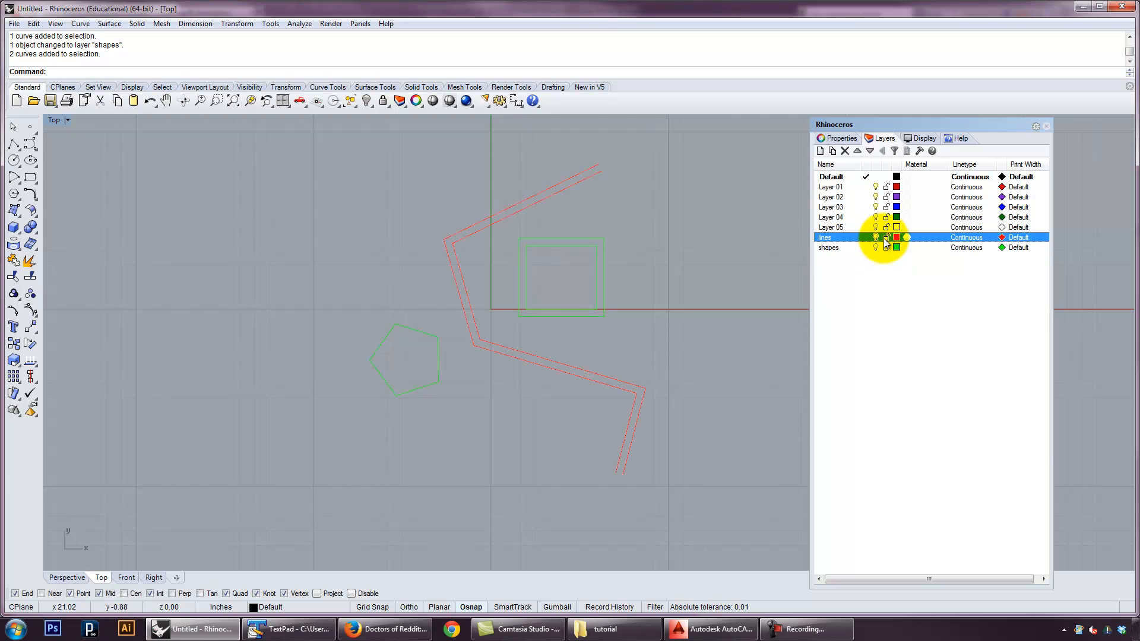
Lock the lines layer, try to select the zigzag polylines, and unlock the layer
click(886, 237)
click(536, 420)
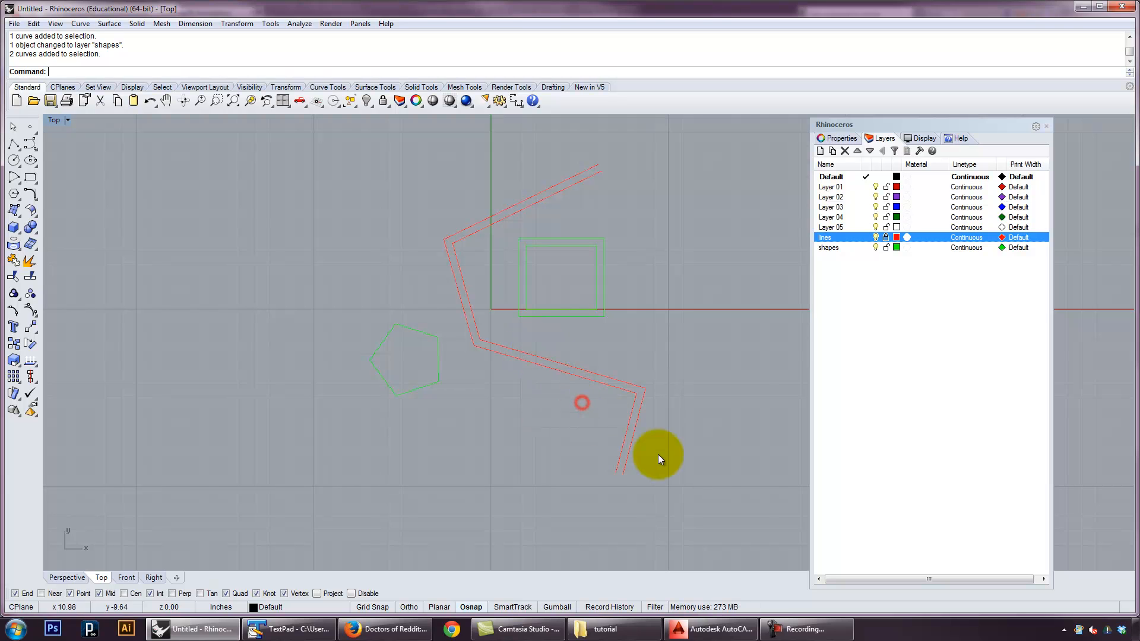
click(886, 238)
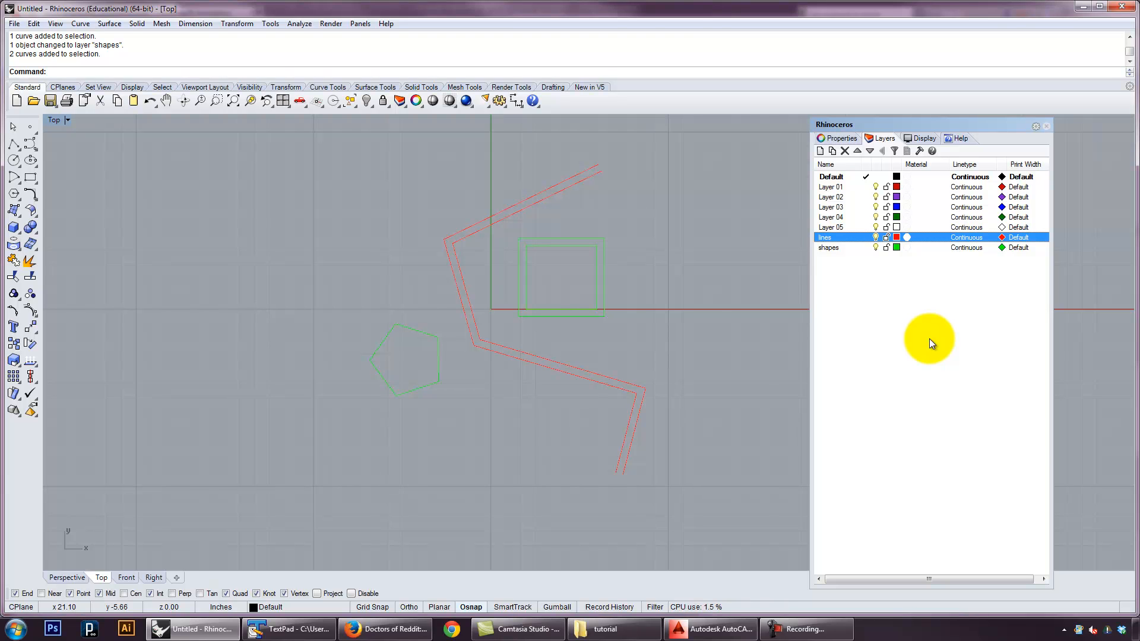
Select all the curves in the Top viewport and delete them
click(720, 467)
click(186, 198)
drag(657, 432, 357, 240)
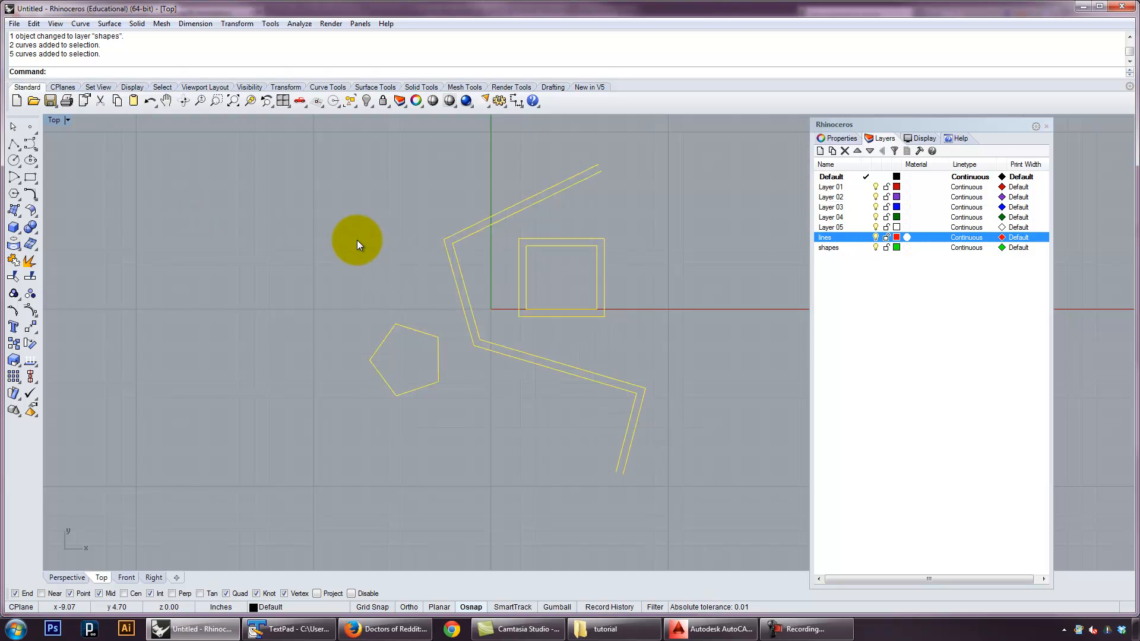
key(Delete)
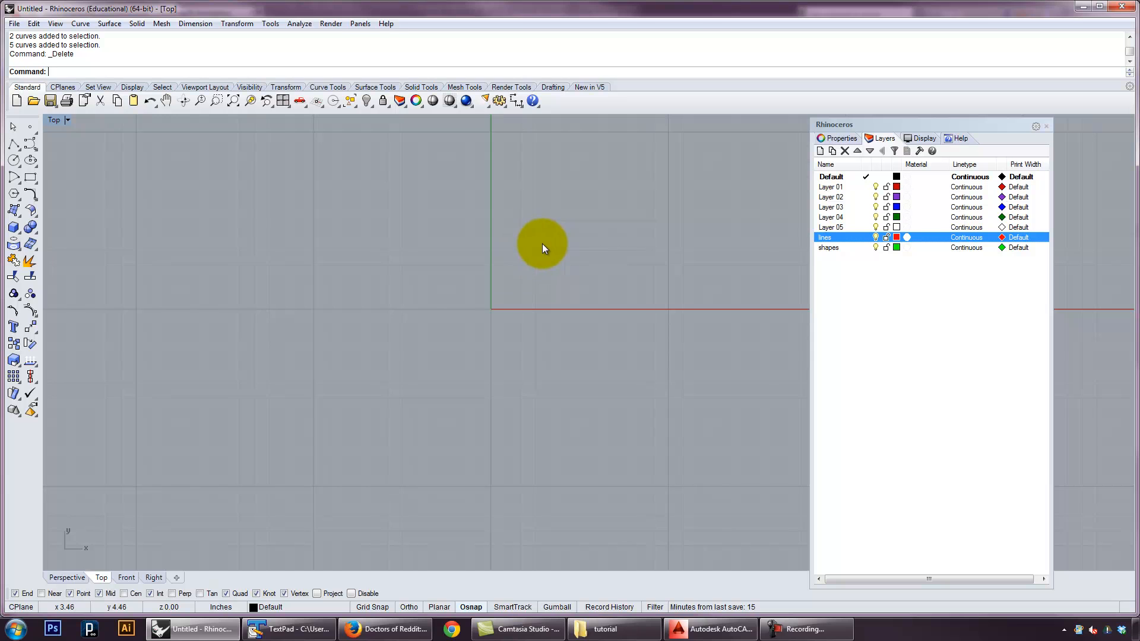
Open the AutoCAD drawing base-drawing.dwg from the tutorial folder, importing it with model and layout units in Inches
click(14, 27)
click(37, 51)
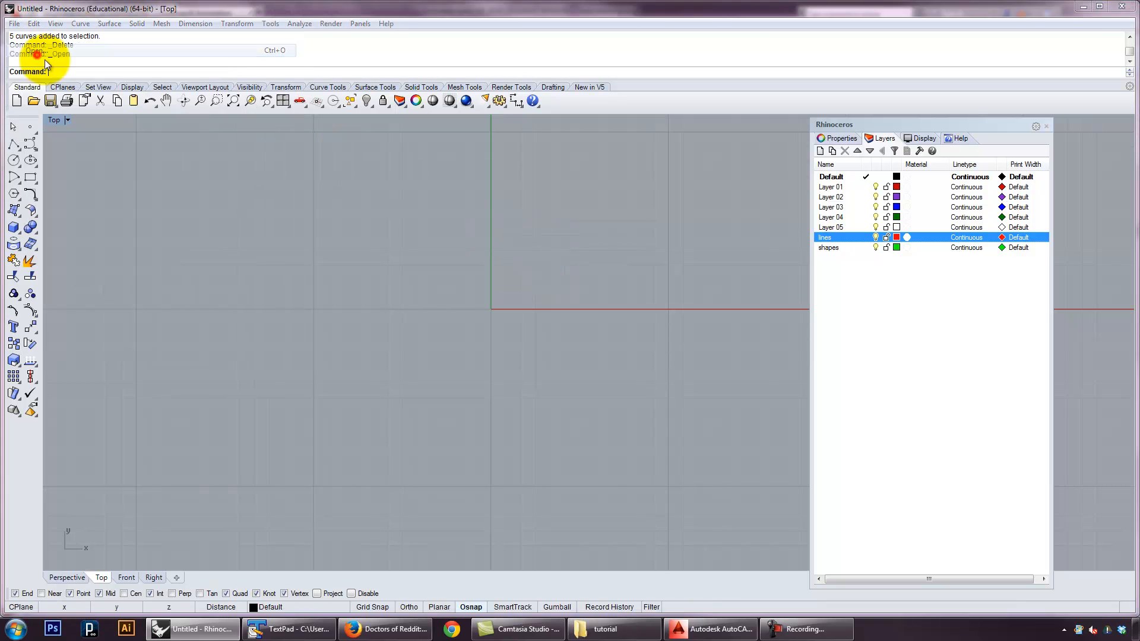
click(576, 339)
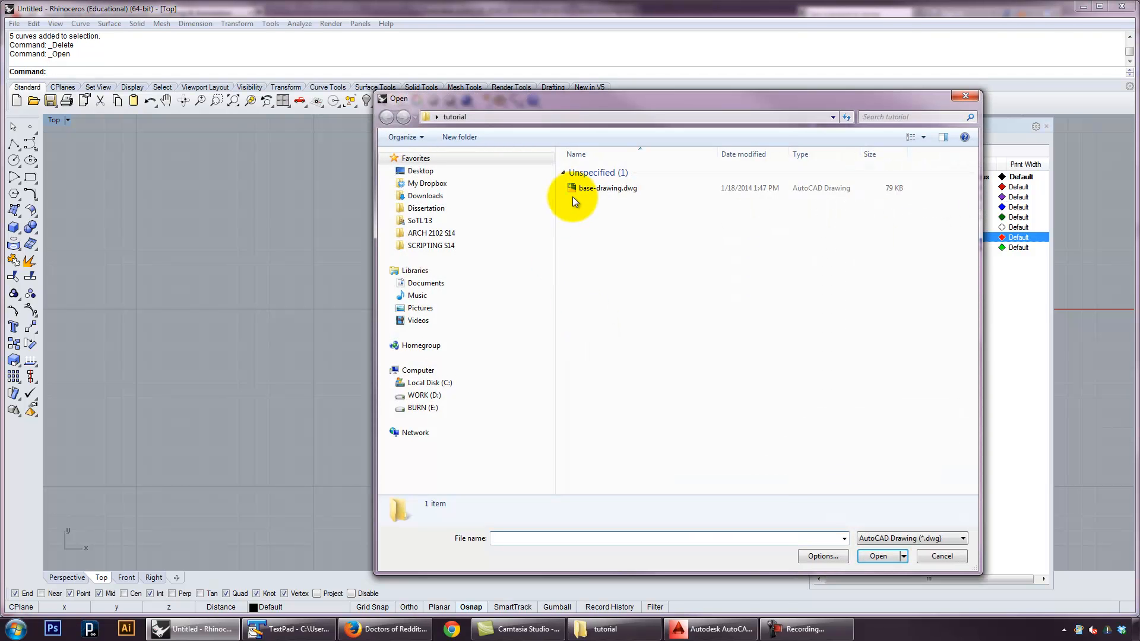
click(606, 193)
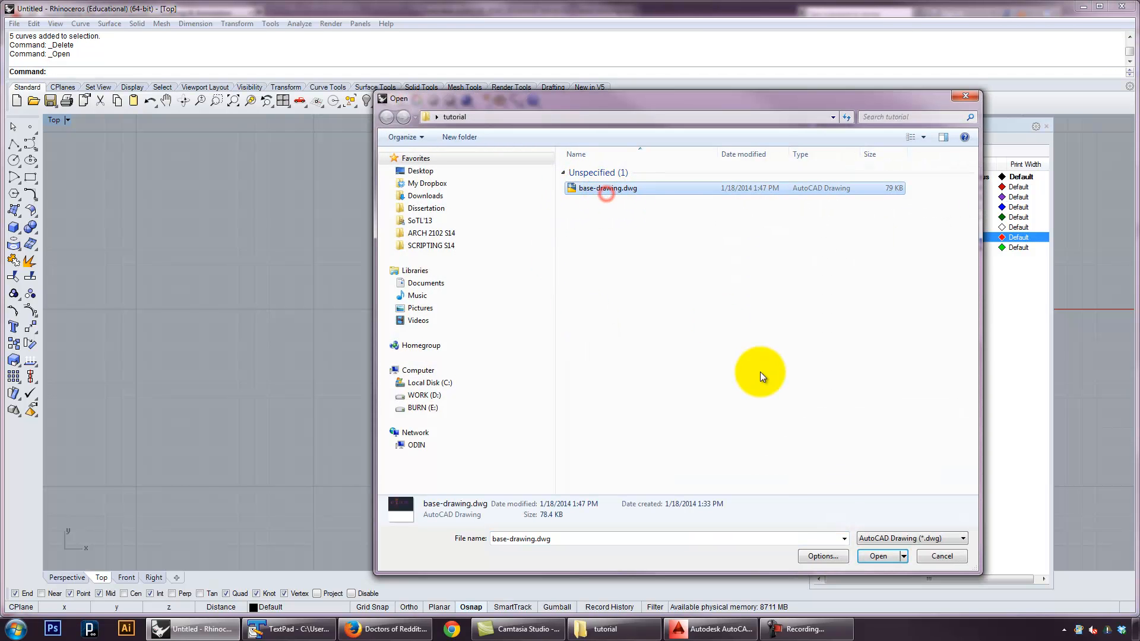
click(877, 556)
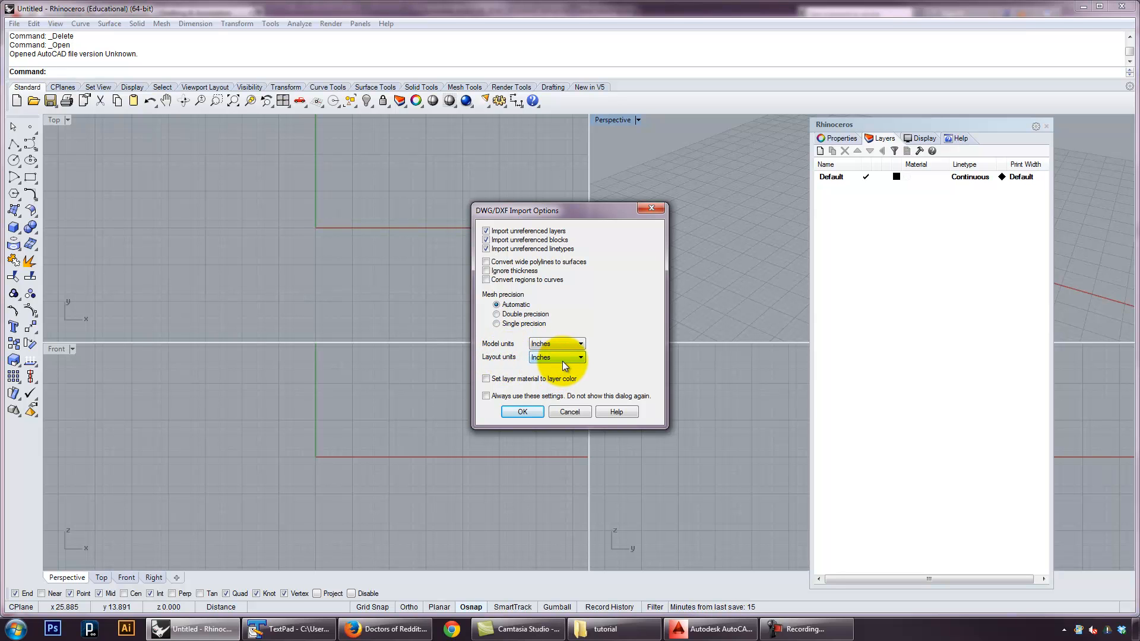
click(519, 411)
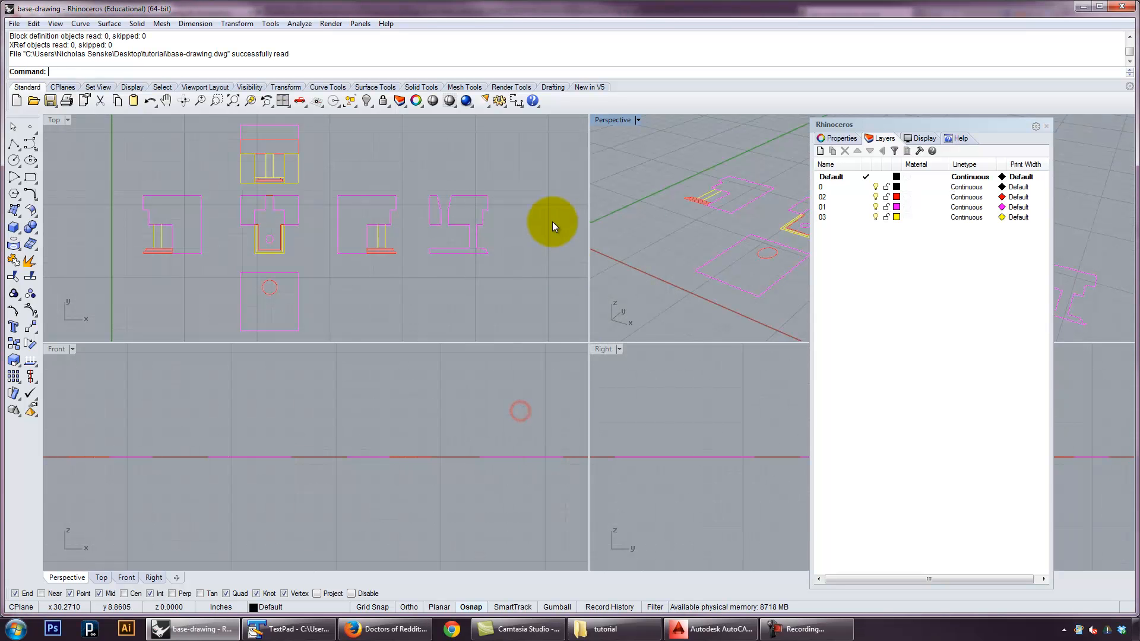
Close the layer list, inspect the imported drawing in the Perspective viewport, and maximize the Top viewport
click(1047, 126)
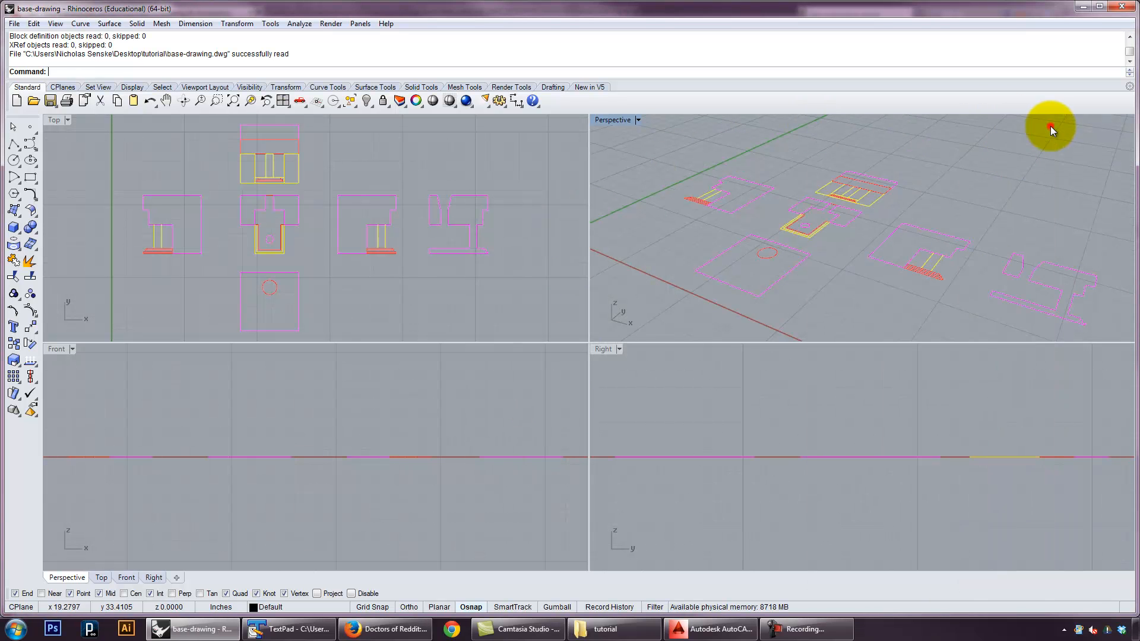
right_drag(719, 201, 635, 297)
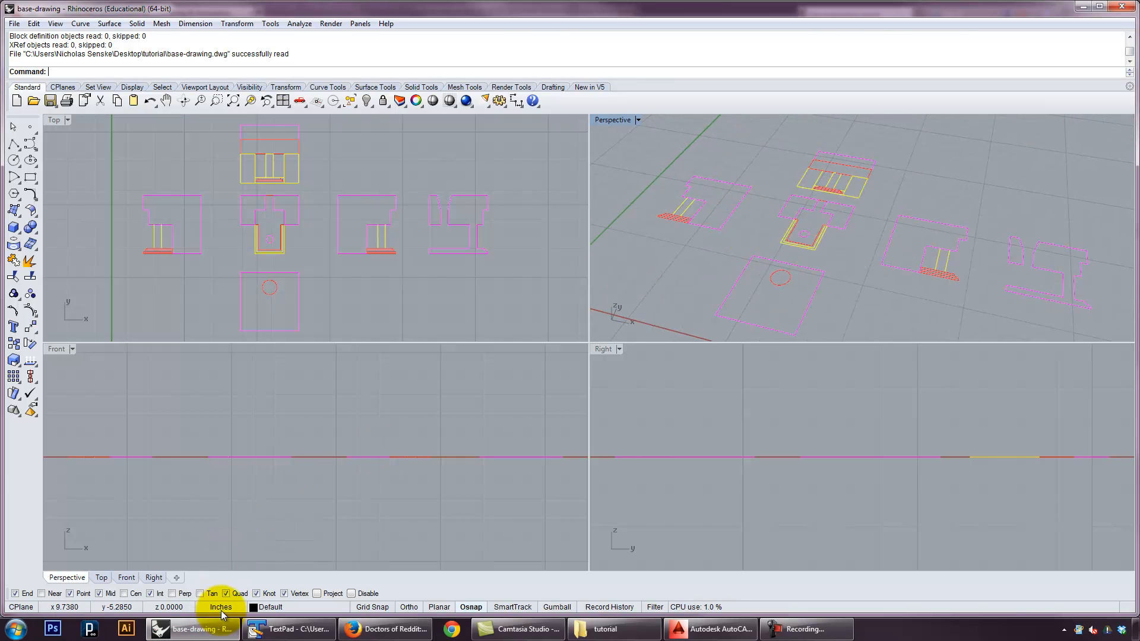
mouse_move(789, 205)
right_down()
mouse_move(792, 218)
mouse_move(646, 140)
right_up()
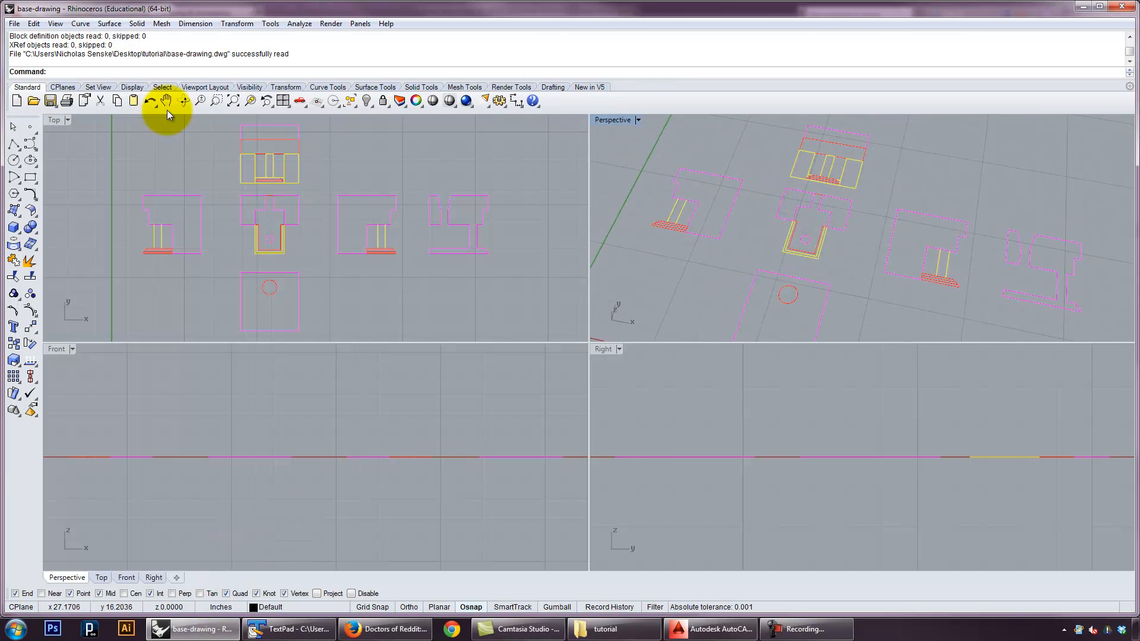
double_click(51, 120)
right_drag(470, 247, 466, 259)
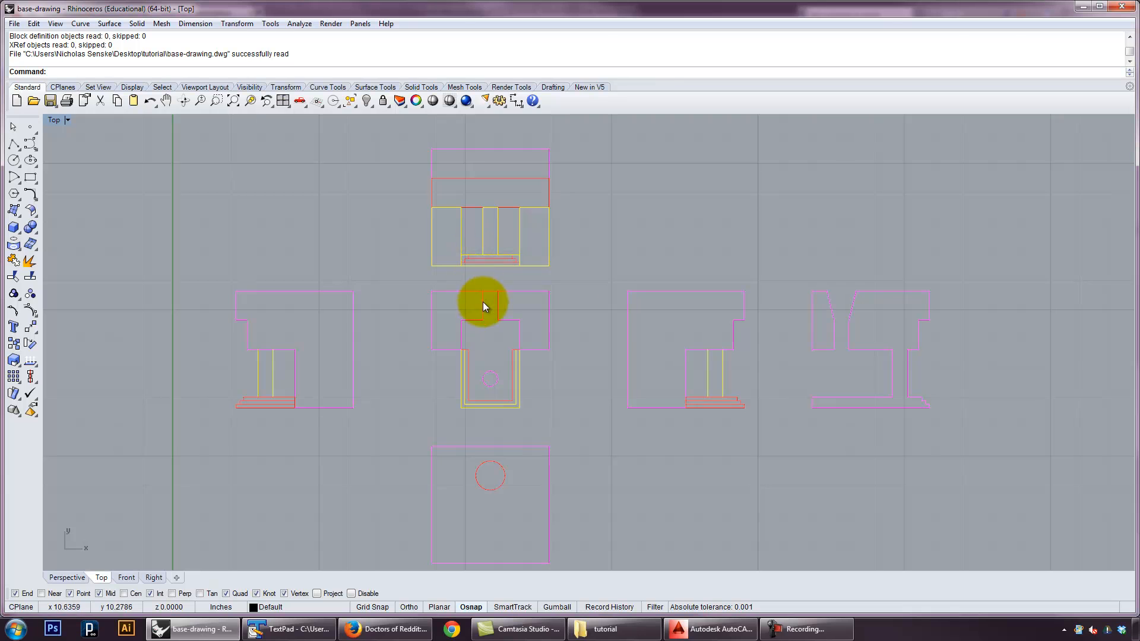
Open the layer list to review the layers that came in with the imported drawing
right_drag(555, 337, 554, 330)
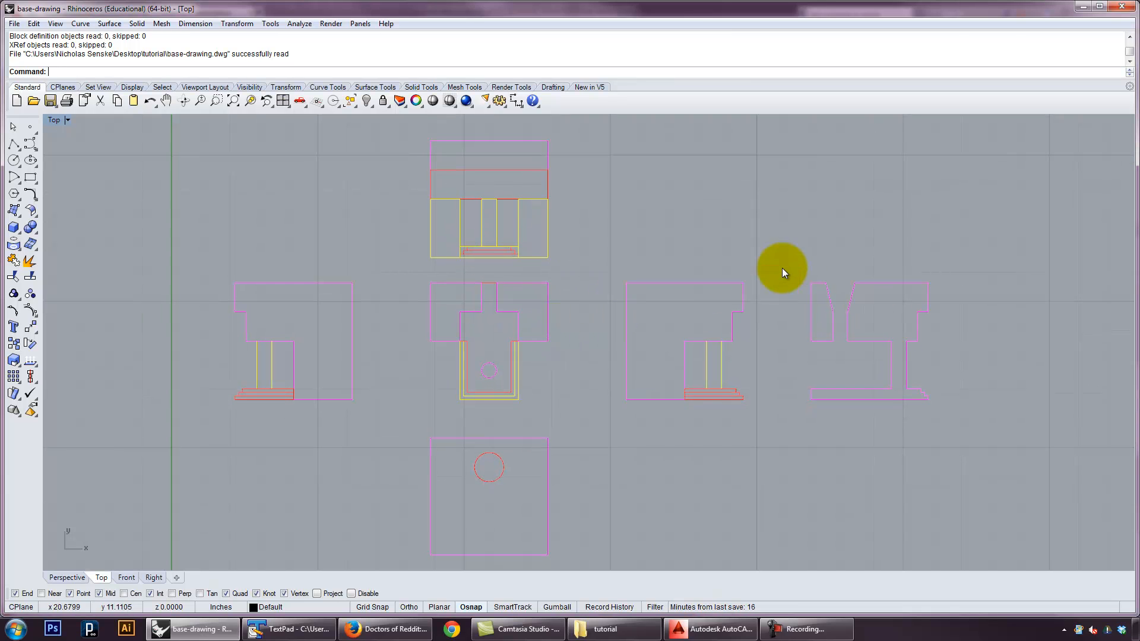
text(Layer)
key(Return)
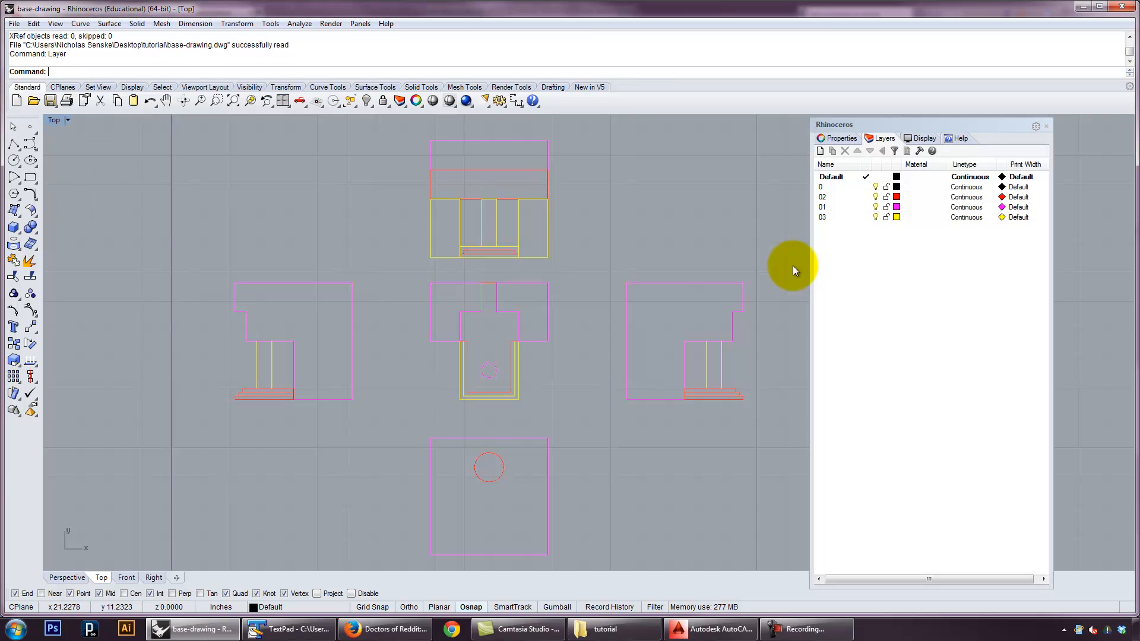
click(850, 165)
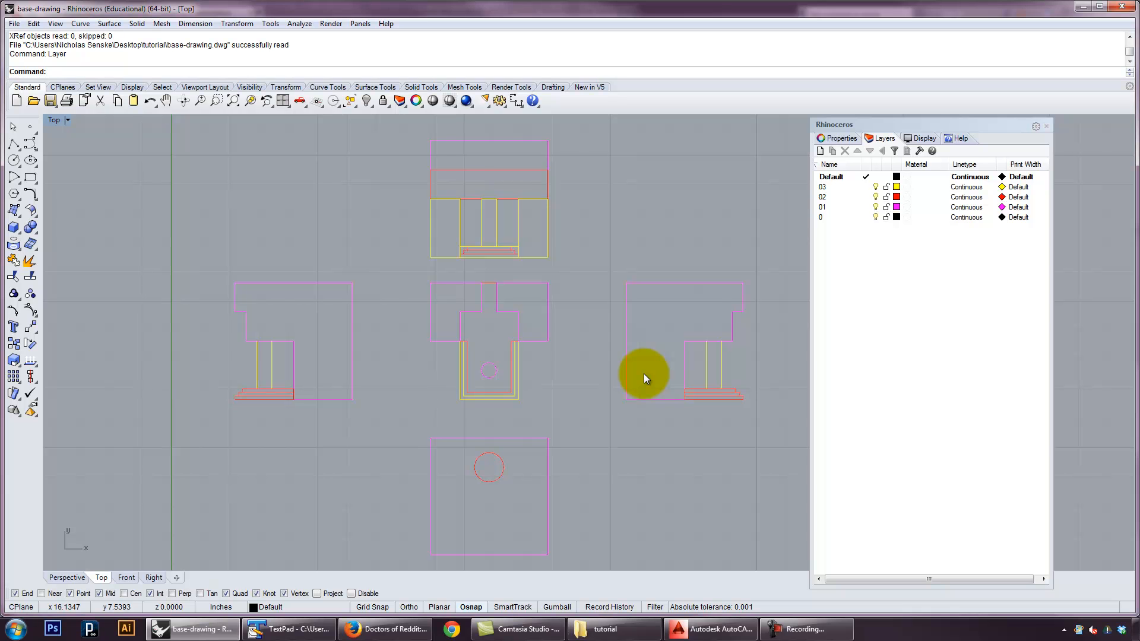
Dimension the overall width of the uppermost view in the drawing, placing the dimension above its top edge
right_drag(654, 370, 618, 340)
scroll(527, 316, down, 6)
scroll(662, 344, up, 3)
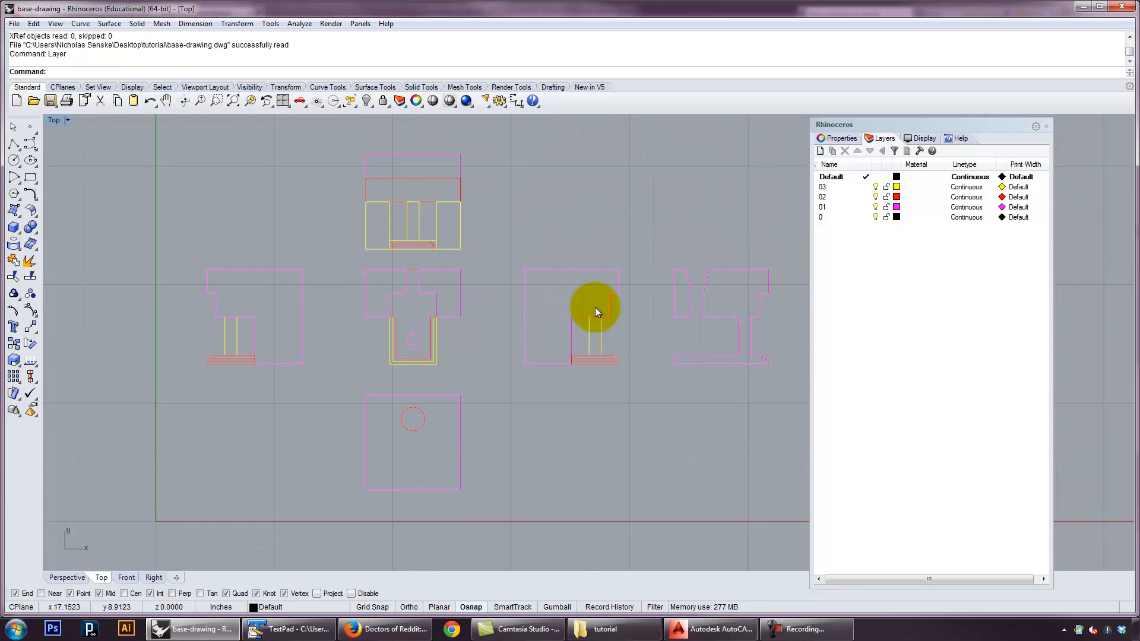
click(516, 101)
right_drag(507, 216, 543, 255)
click(402, 195)
click(497, 194)
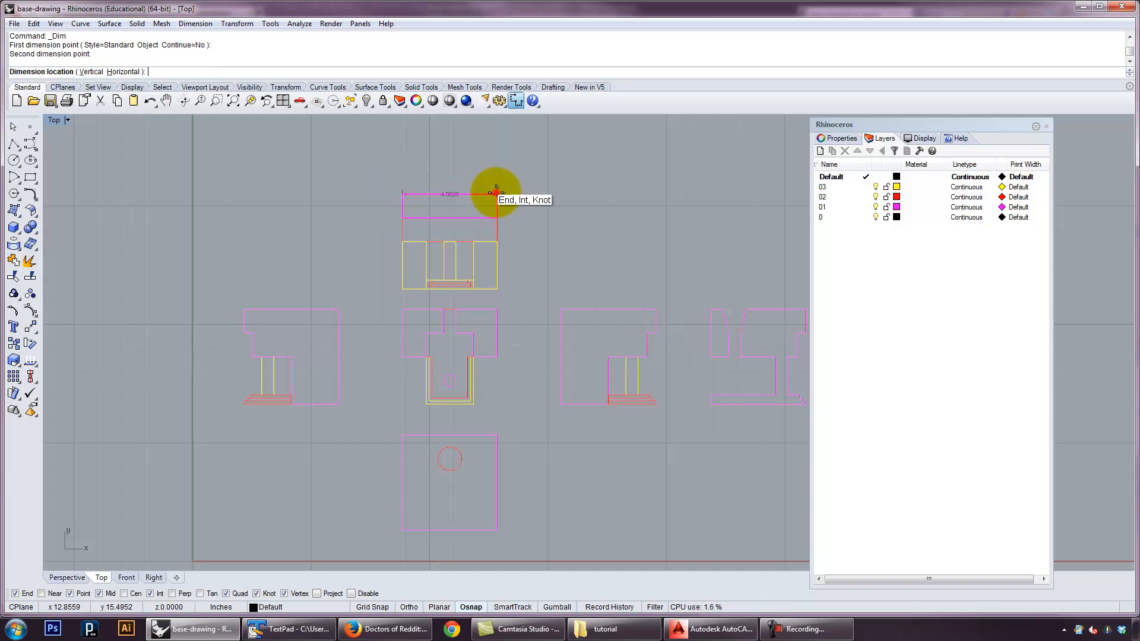
click(497, 155)
Dimension the overall height of the uppermost view, placing the dimension to the right of the outline
right_click(496, 190)
click(496, 193)
click(497, 289)
click(564, 276)
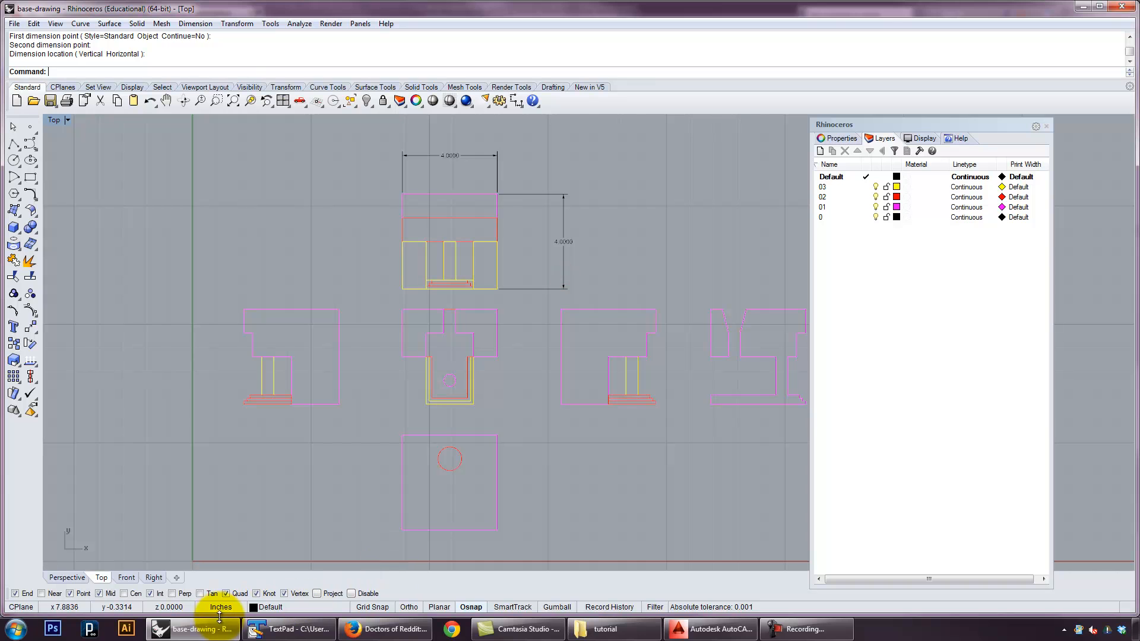
Delete the height and width dimensions from the uppermost view
click(530, 292)
key(Delete)
drag(523, 176, 378, 140)
key(Delete)
right_drag(535, 233, 492, 222)
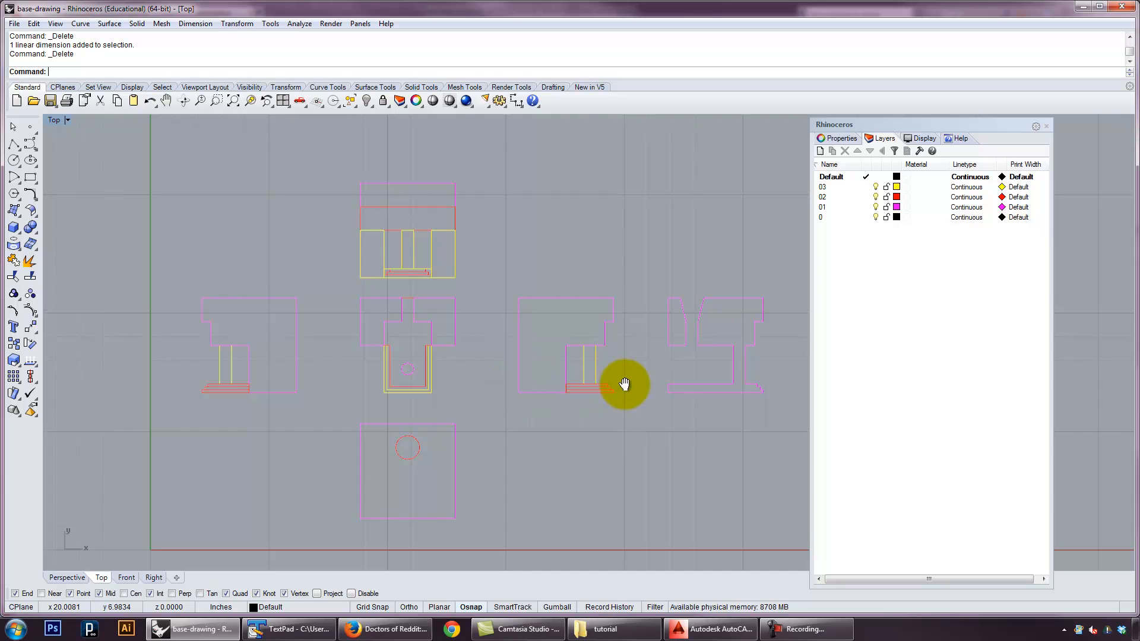
right_drag(617, 384, 570, 362)
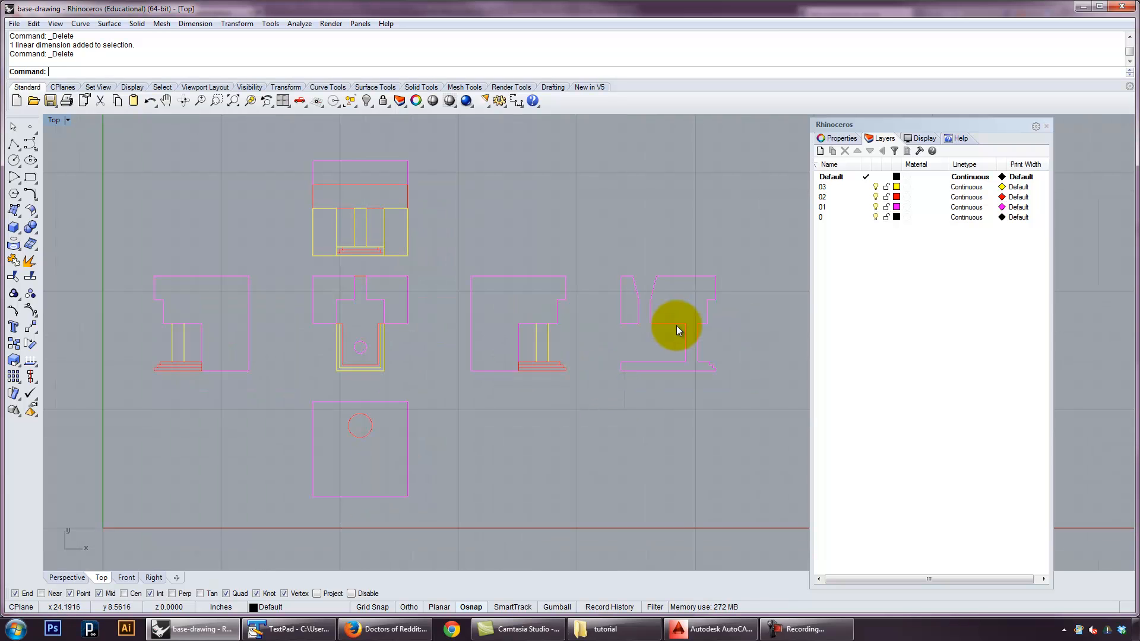